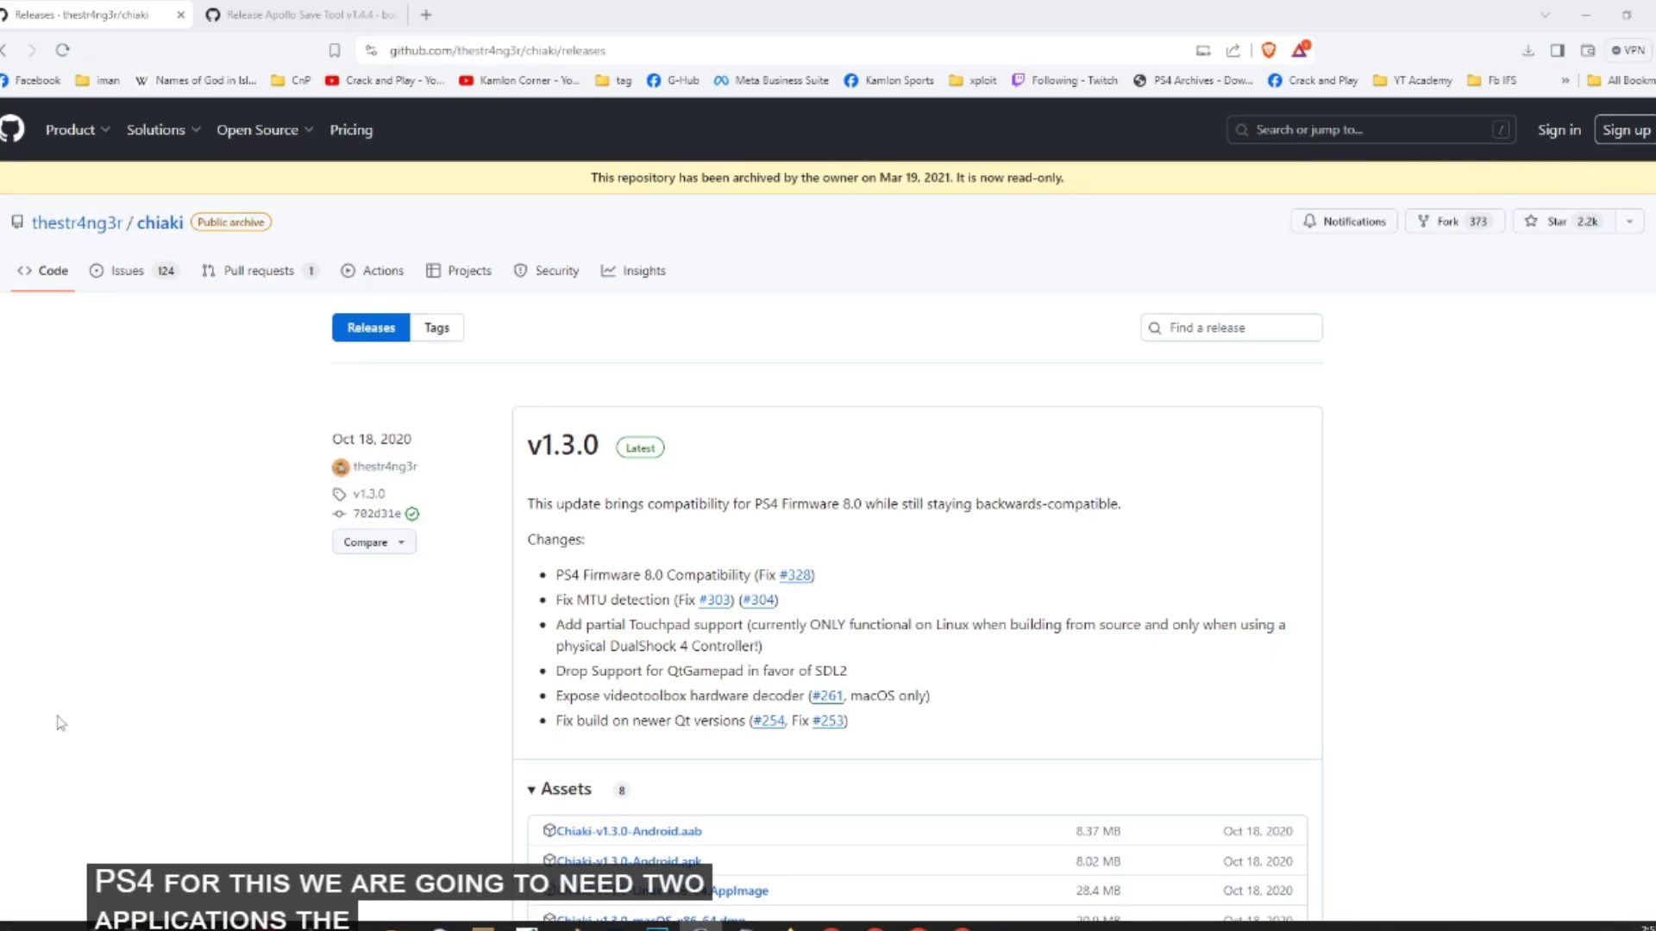
- Download Chiaki-v1.3.0-Windows-x86_64.zip from the Chiaki v1.3.0 release assets on GitHub
click(290, 15)
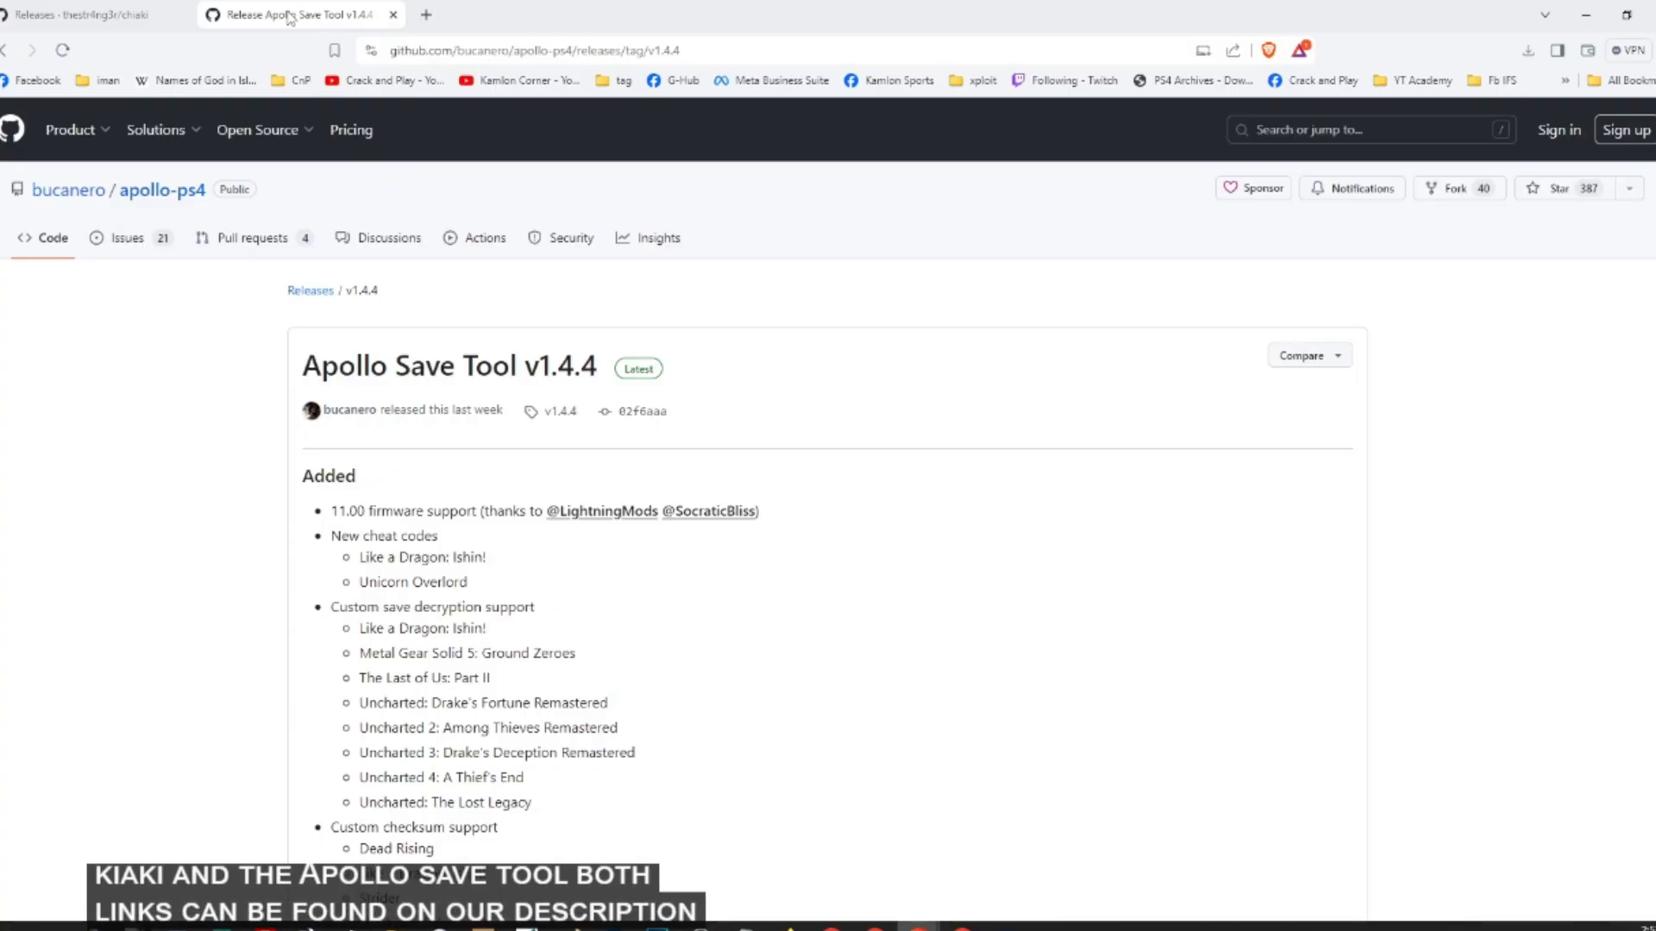
click(95, 16)
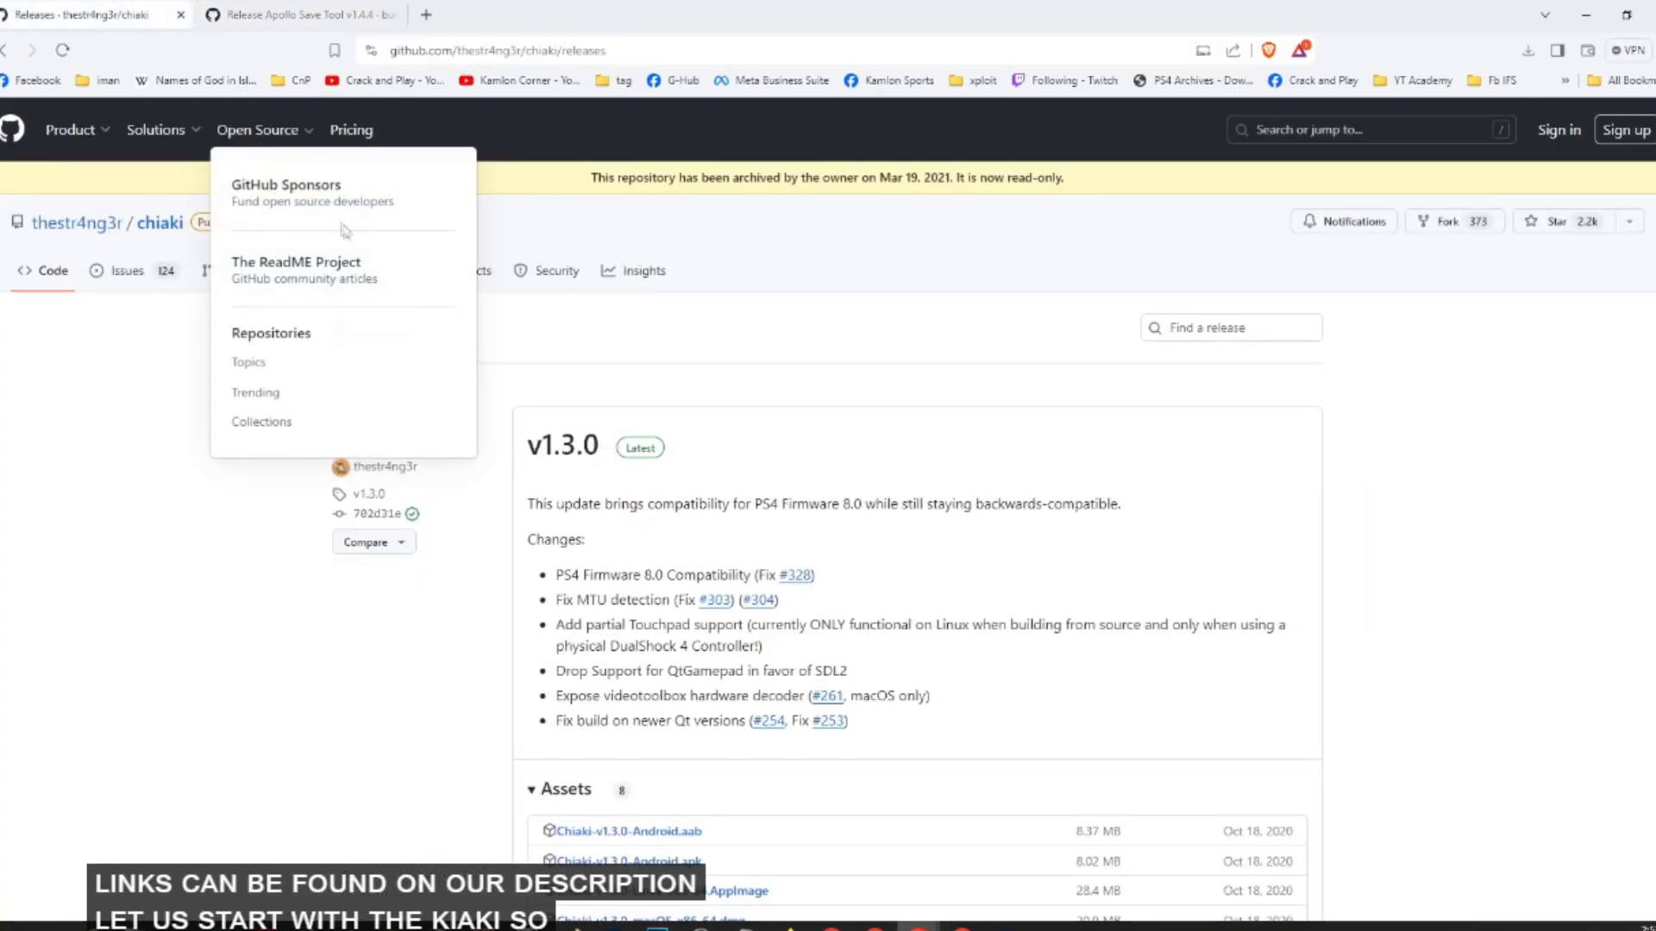
scroll(856, 509, down, 4)
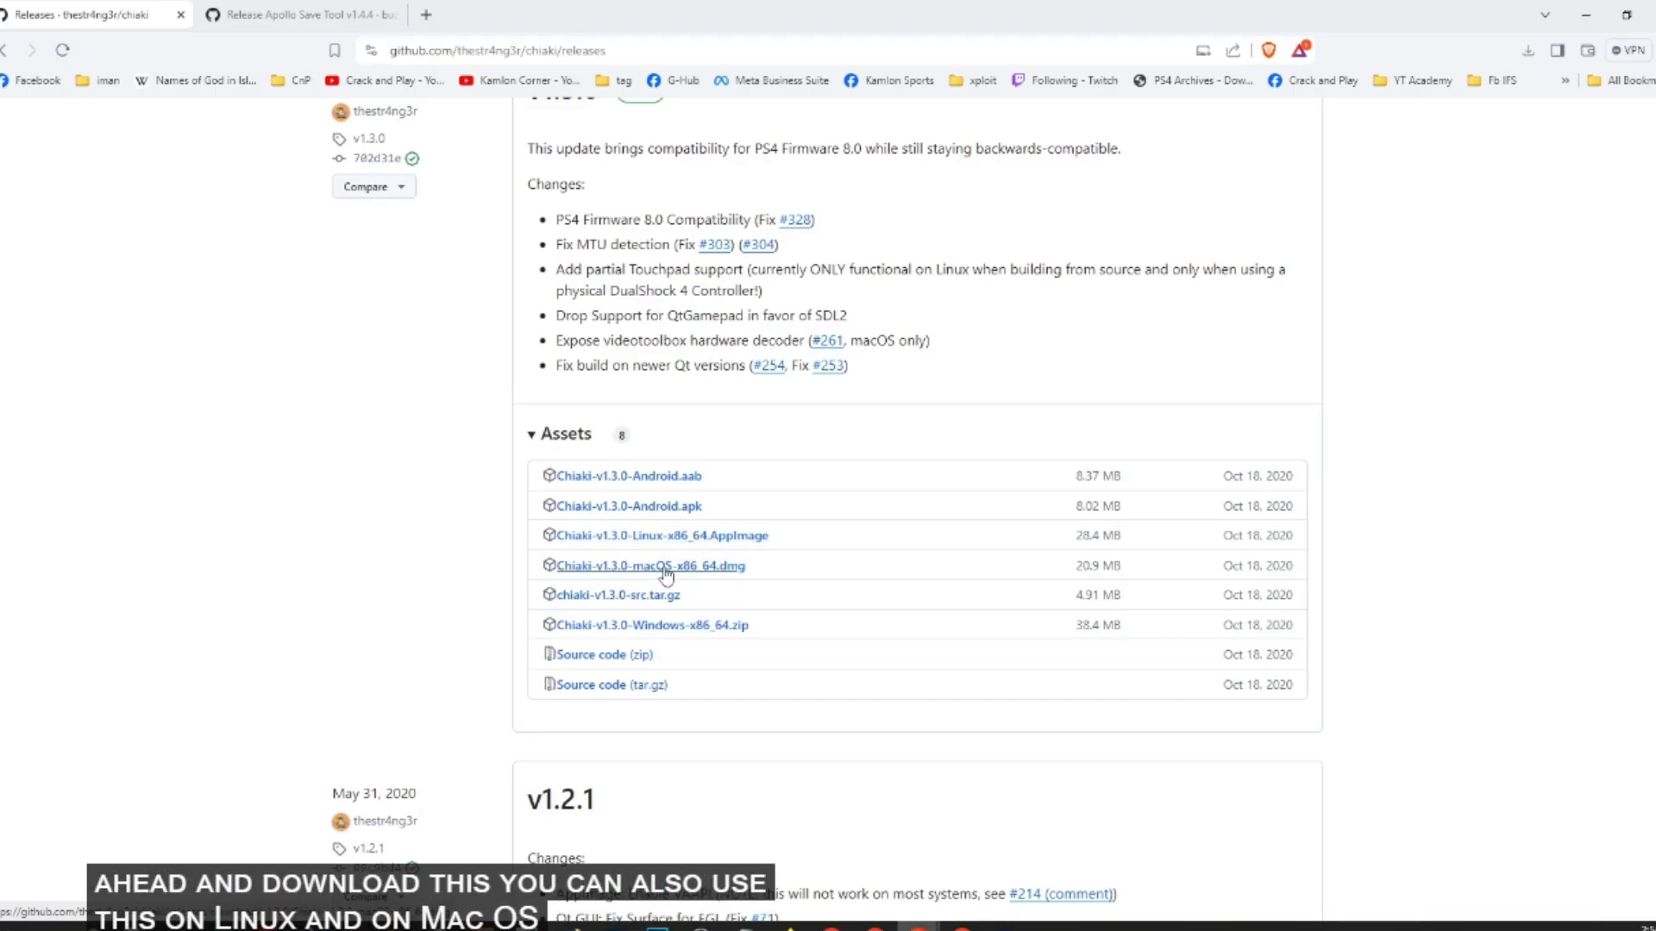
click(670, 629)
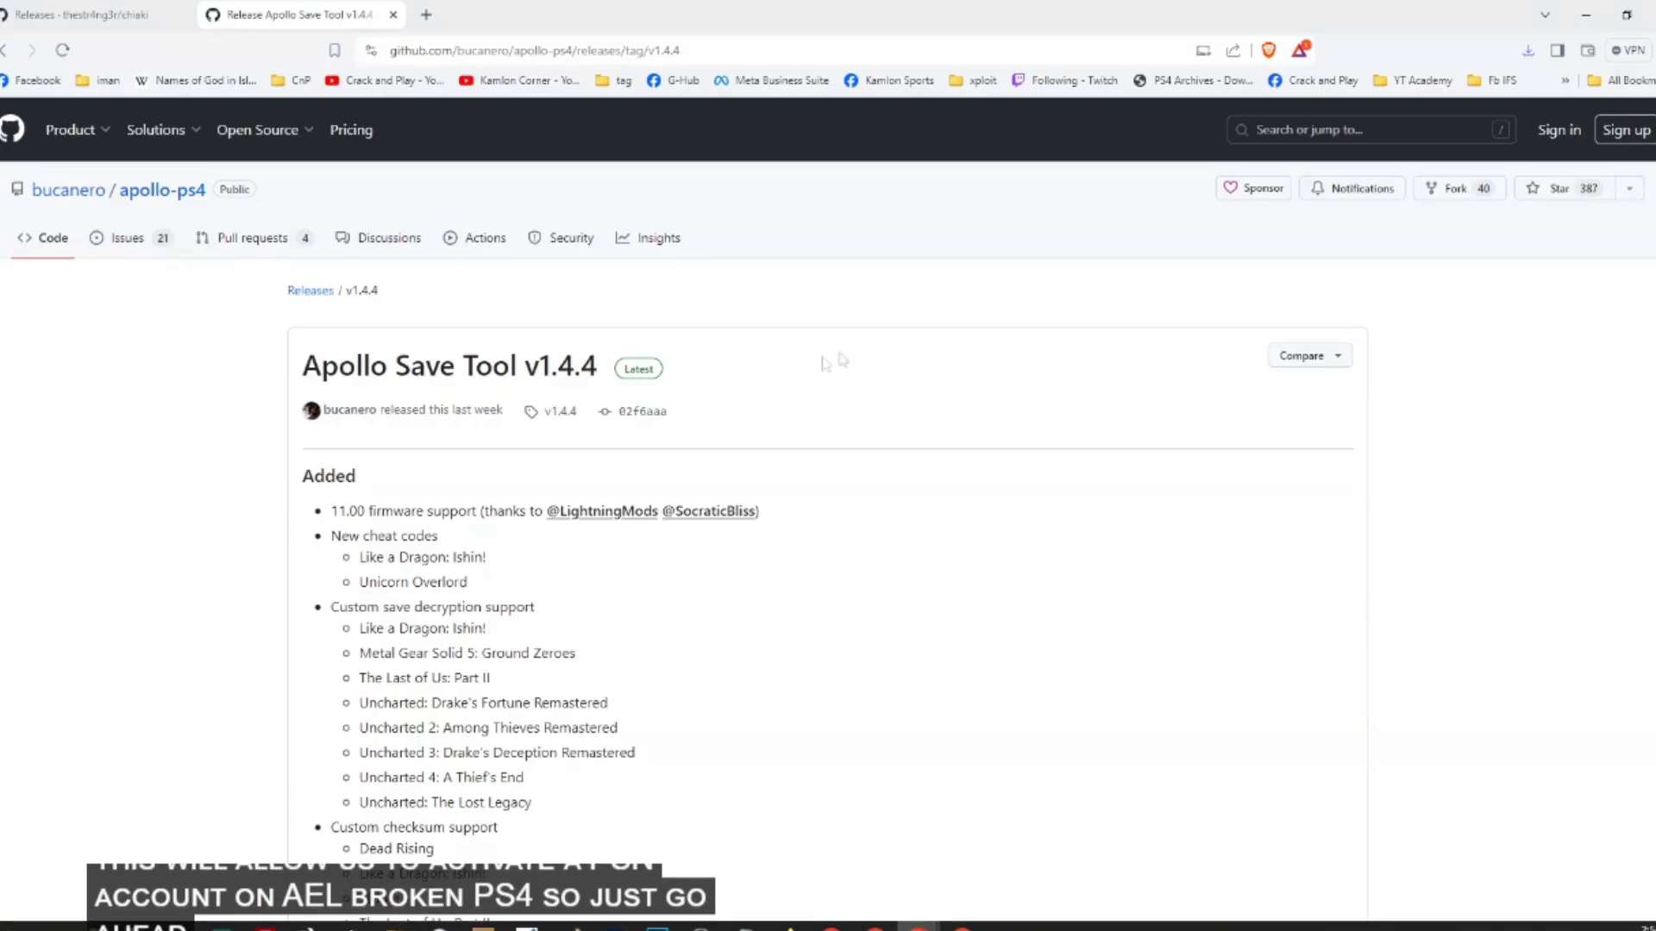
- Download the IV0000-APOL00004_00-APOLLO0000000PS4.pkg package from the Apollo Save Tool v1.4.4 release assets
scroll(843, 414, down, 8)
scroll(842, 415, down, 2)
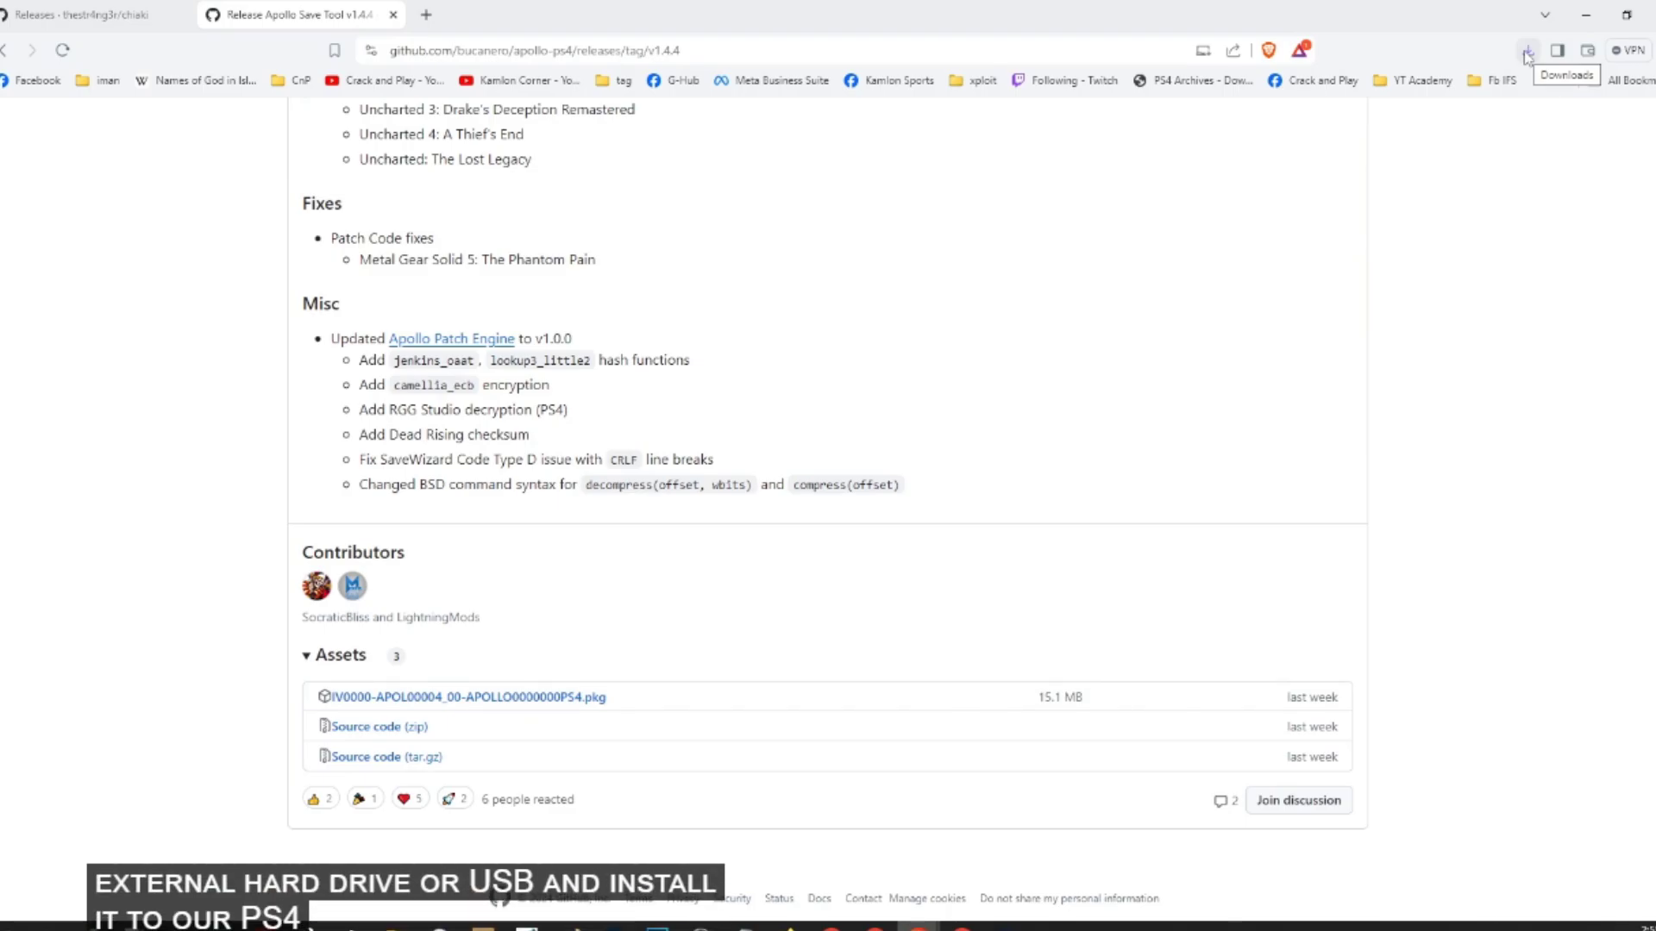
- Copy the Apollo PKG file from the Downloads folder to the root of the PS4EX (G:) drive in File Explorer
click(123, 9)
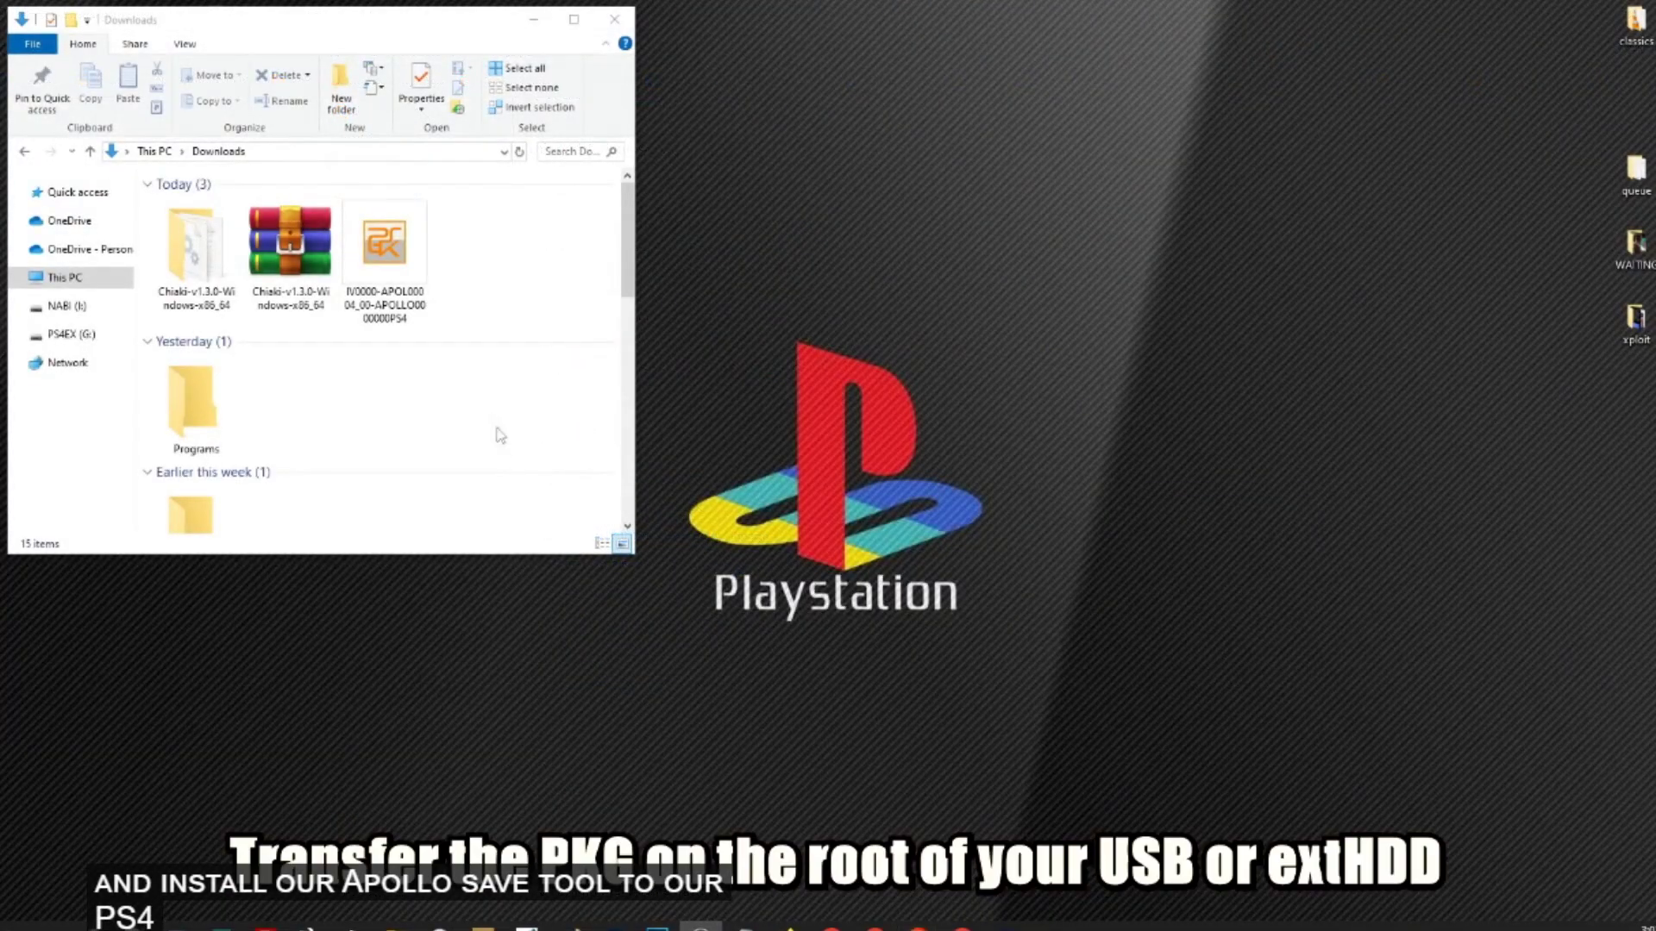
click(396, 258)
drag(397, 259, 73, 250)
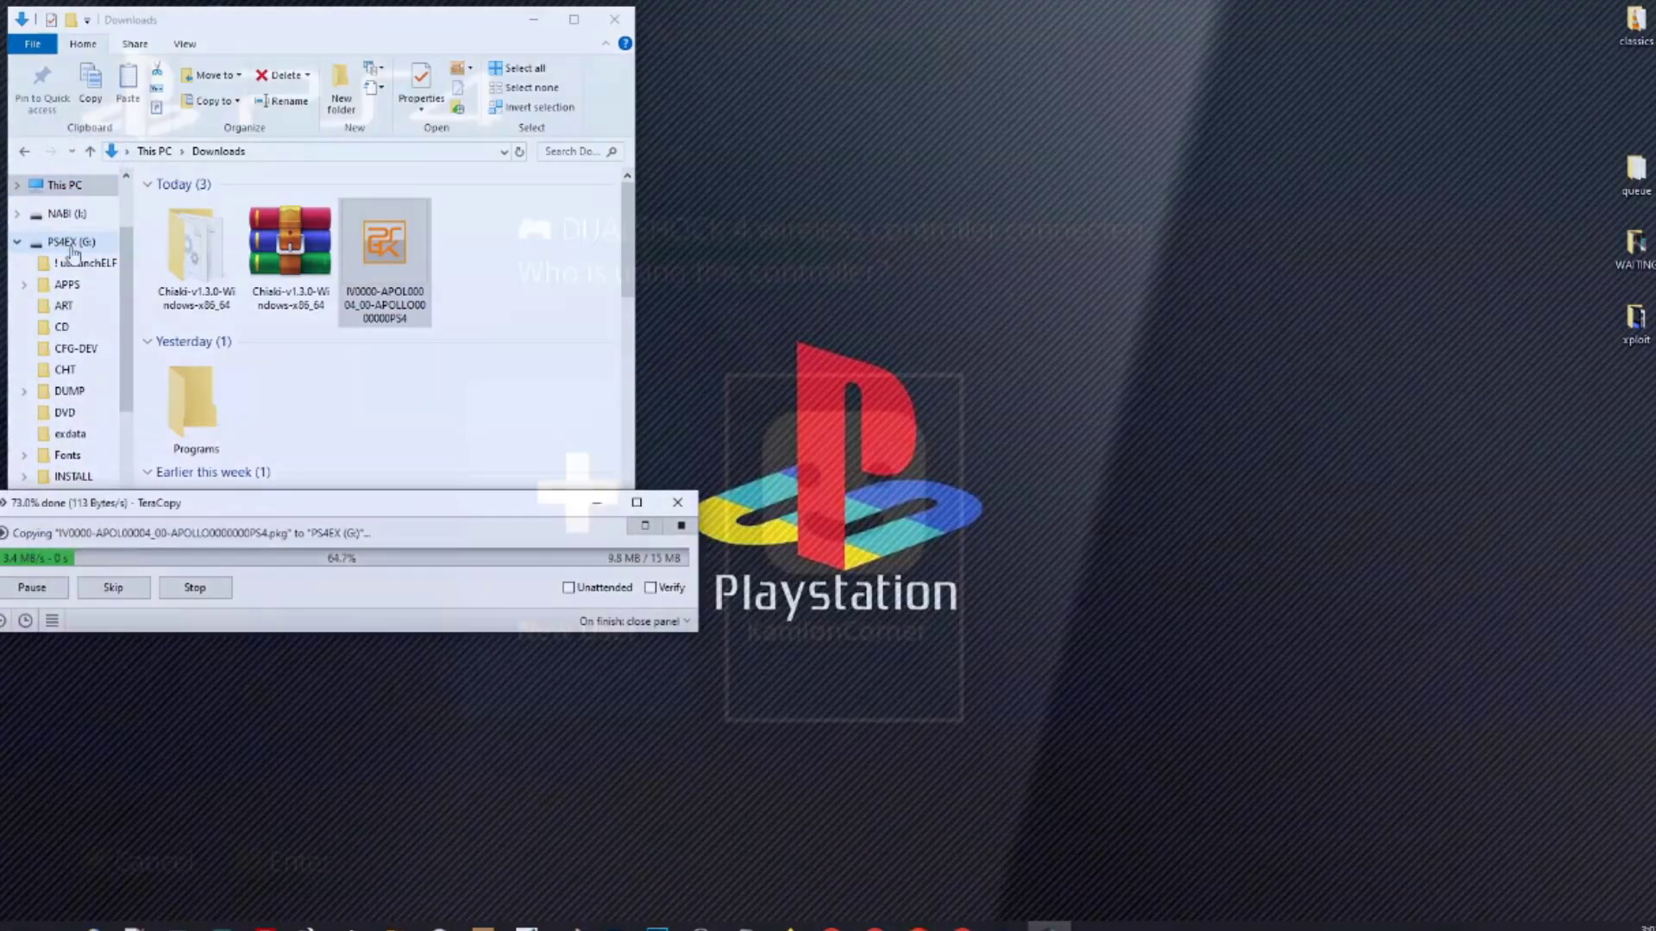
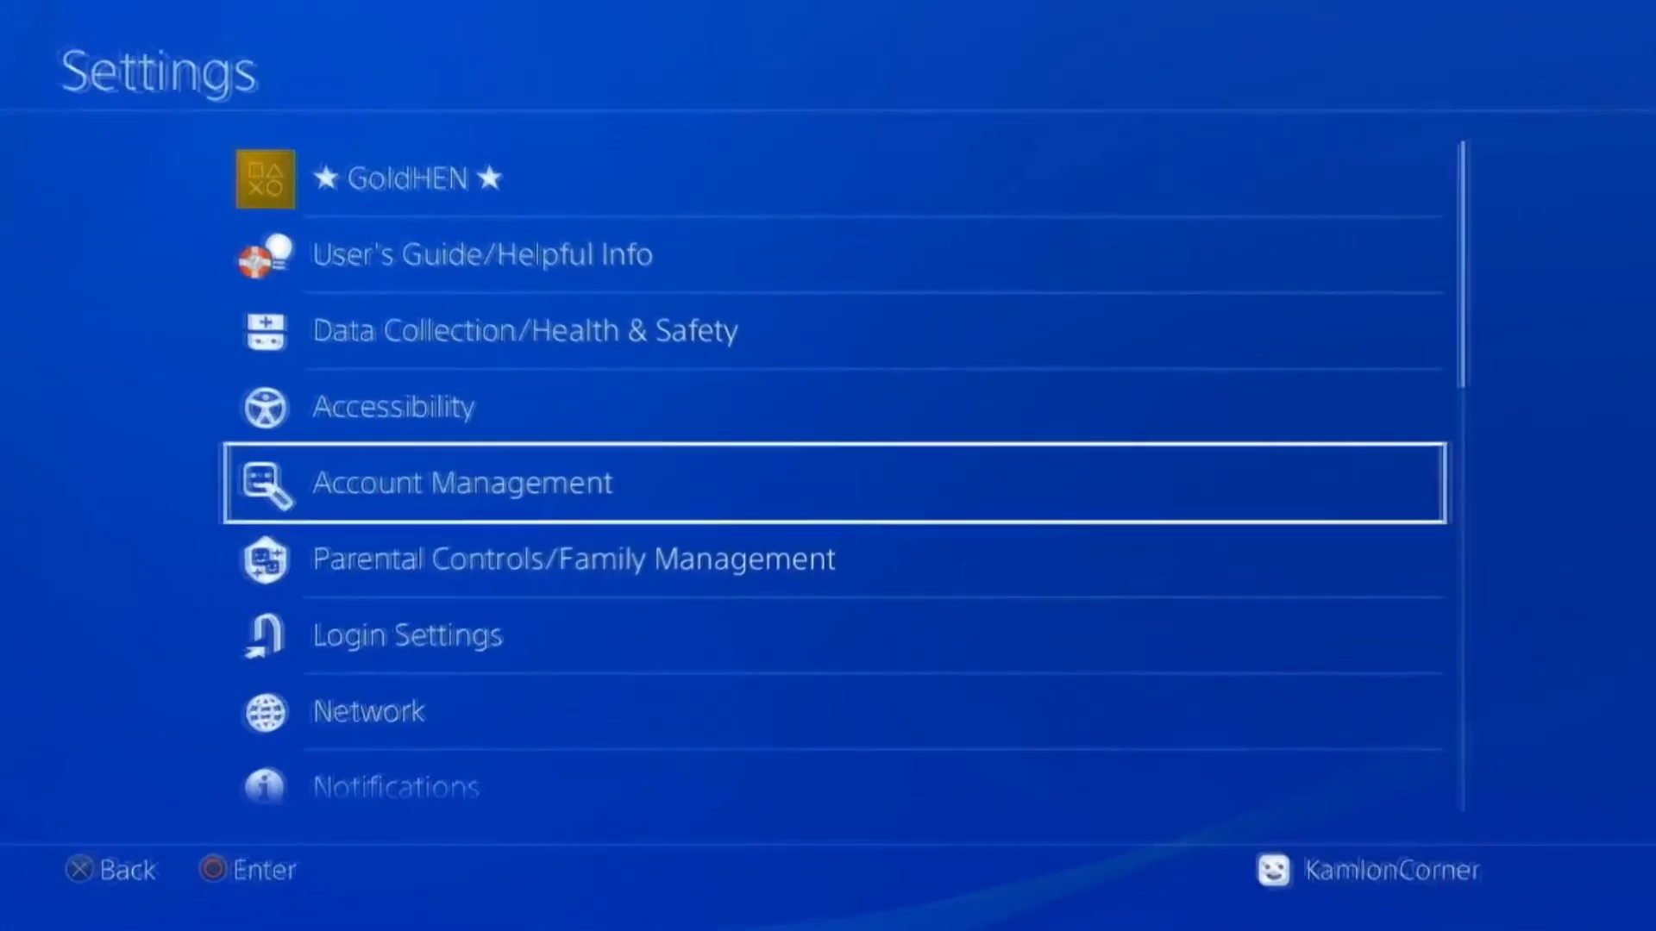
- On the PS4, install IV0000-APOL00004_00-APOLLO0000000PS4.pkg with GoldHEN's Package Installer and leave the settings
key(Up)
key(Up)
key(Up)
key(Up)
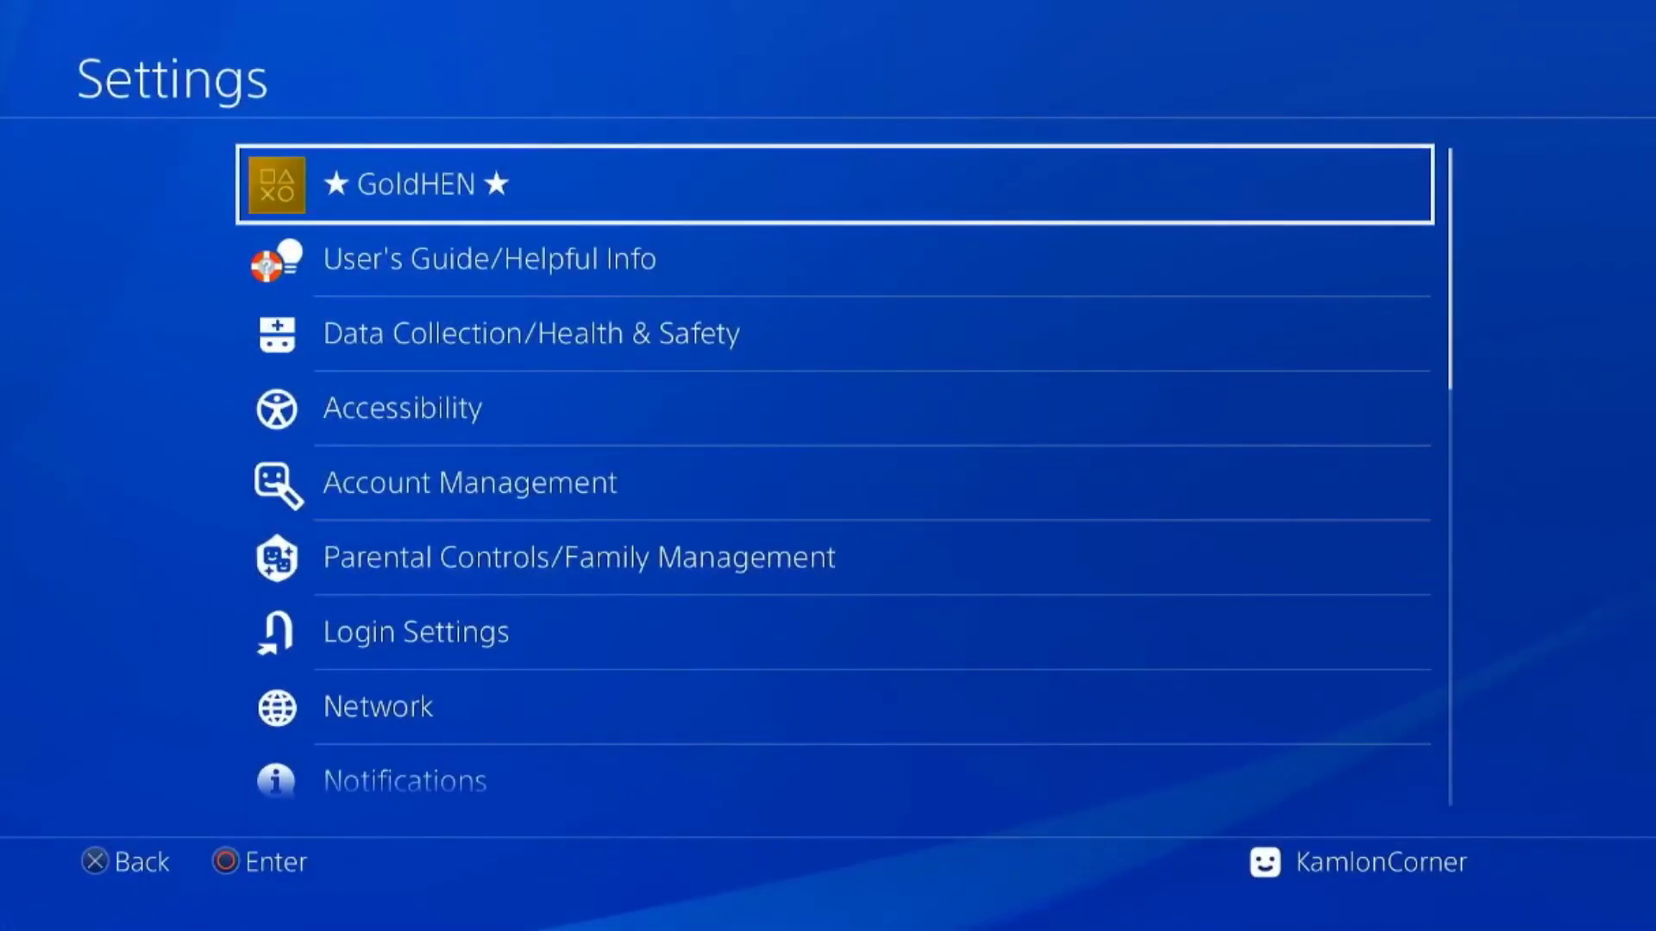
key(Return)
key(Return)
key(Return)
key(Down)
key(Down)
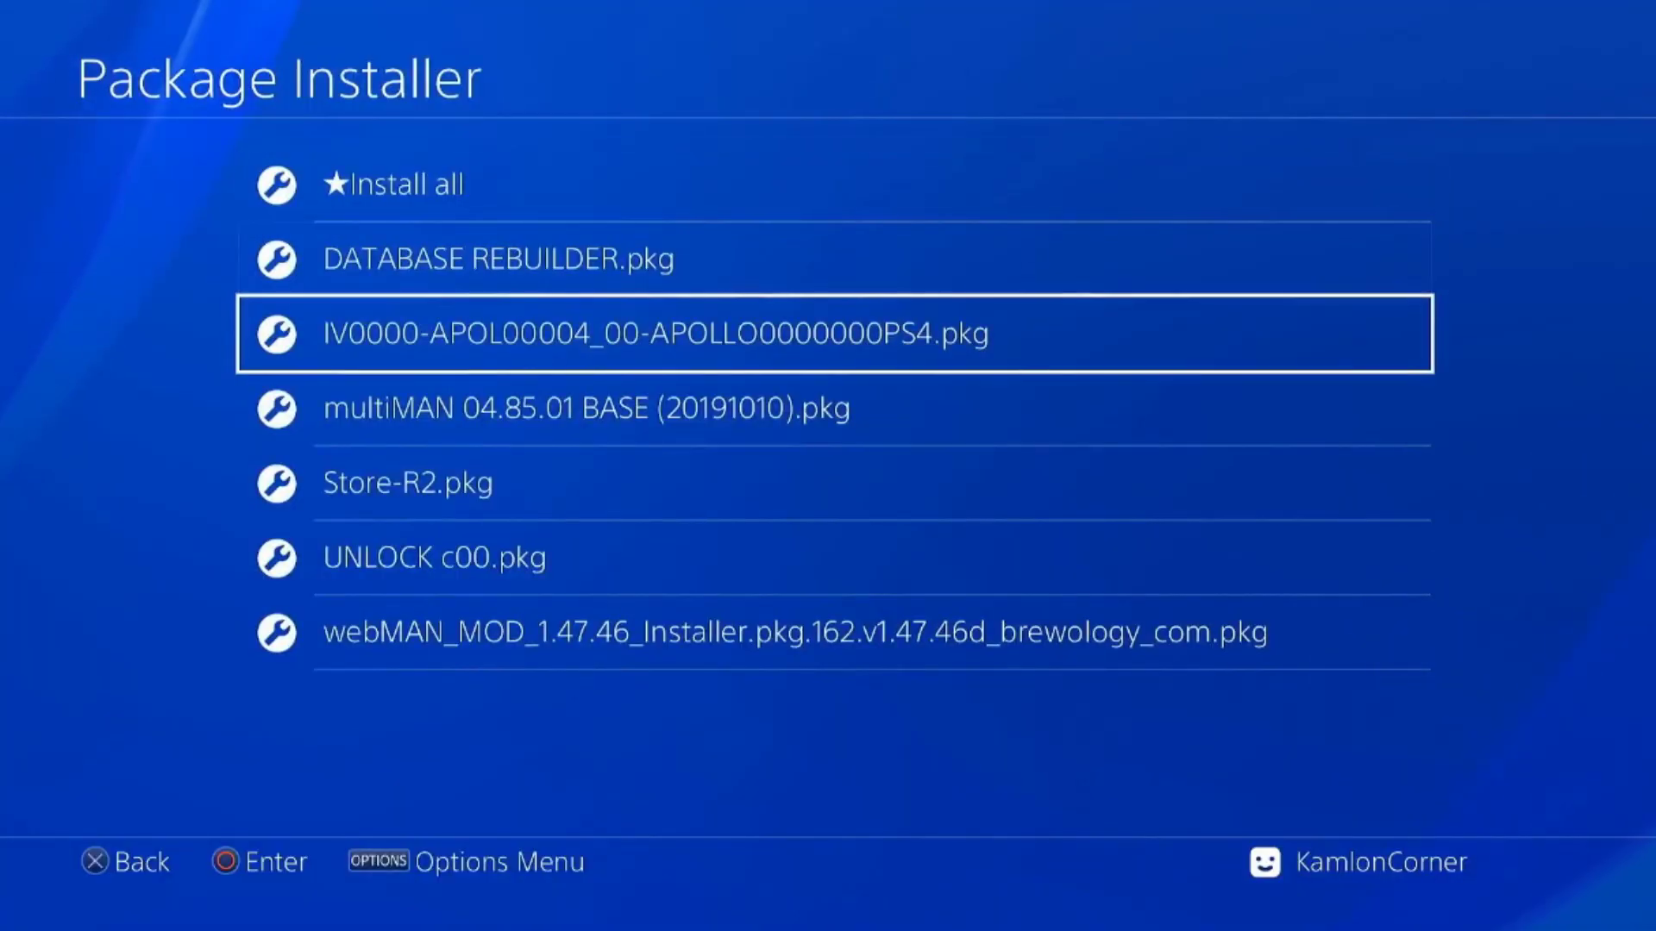
key(Return)
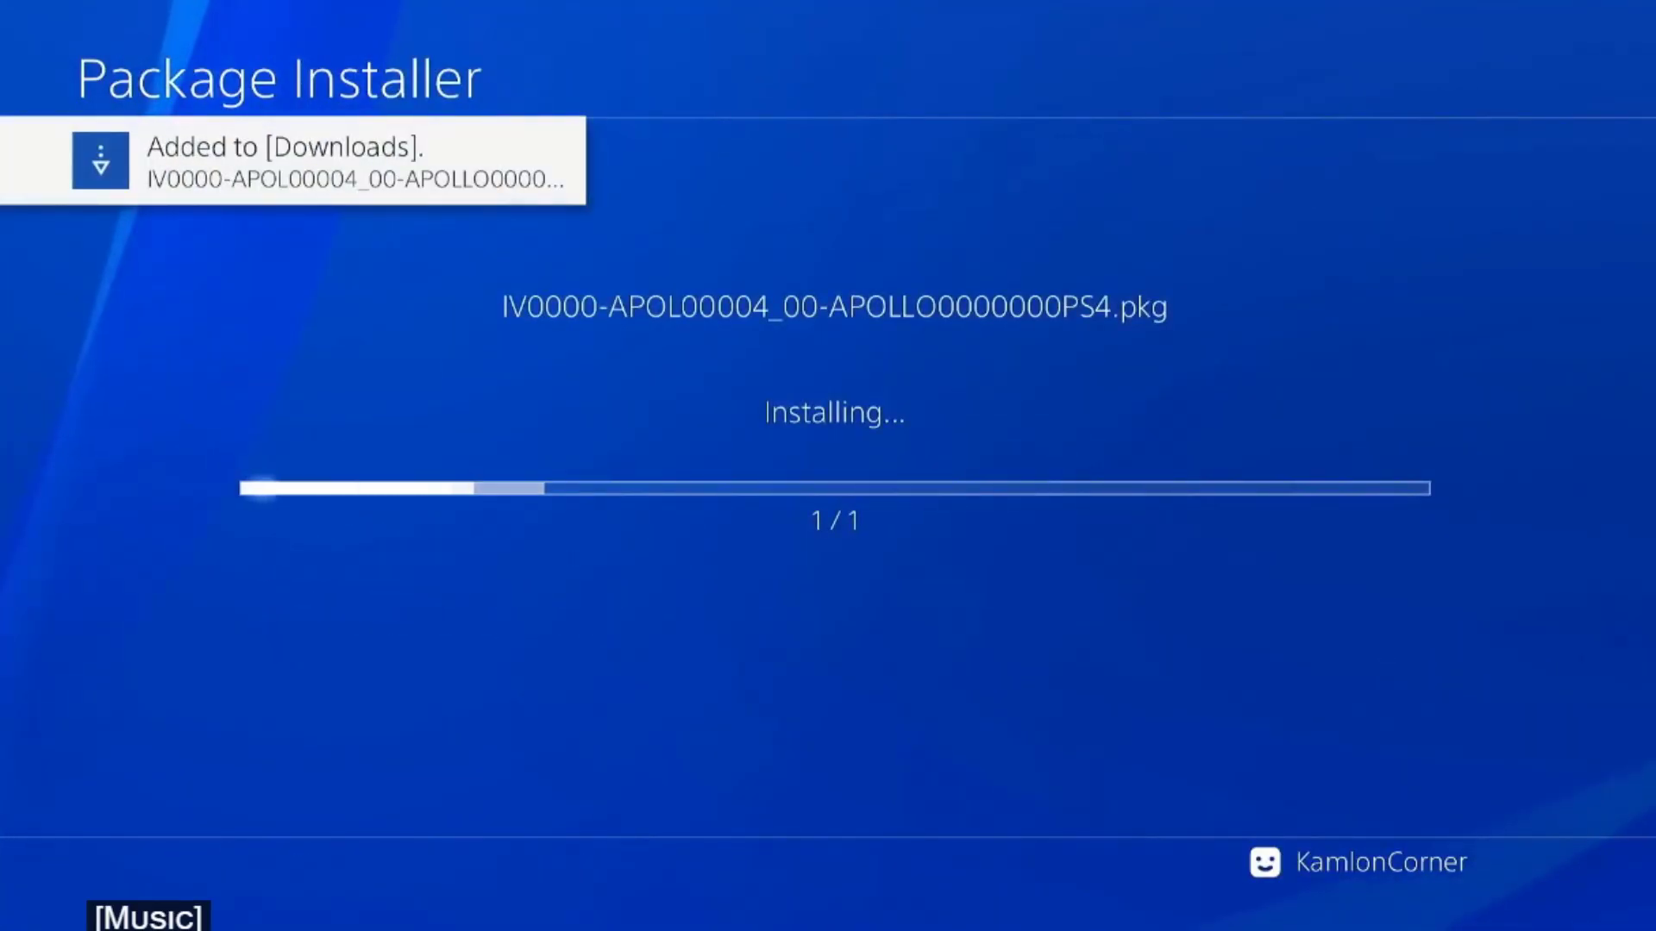
key(Escape)
key(Escape)
key(Escape)
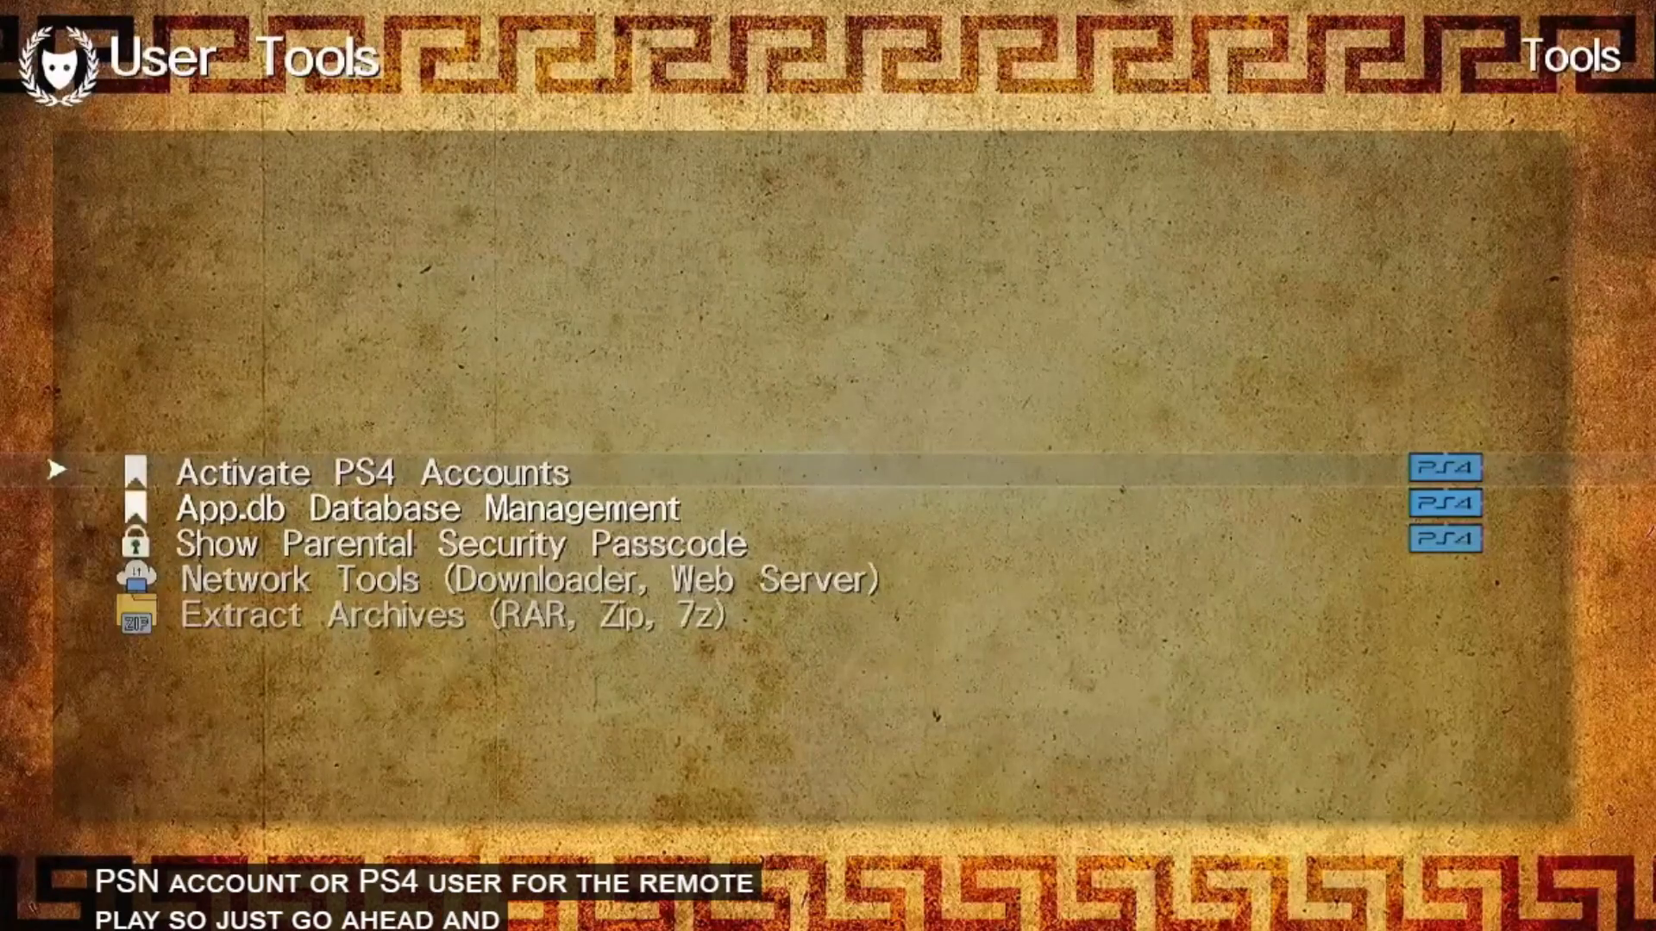
- Open user switching on the PS4 and start creating a new user
key(super)
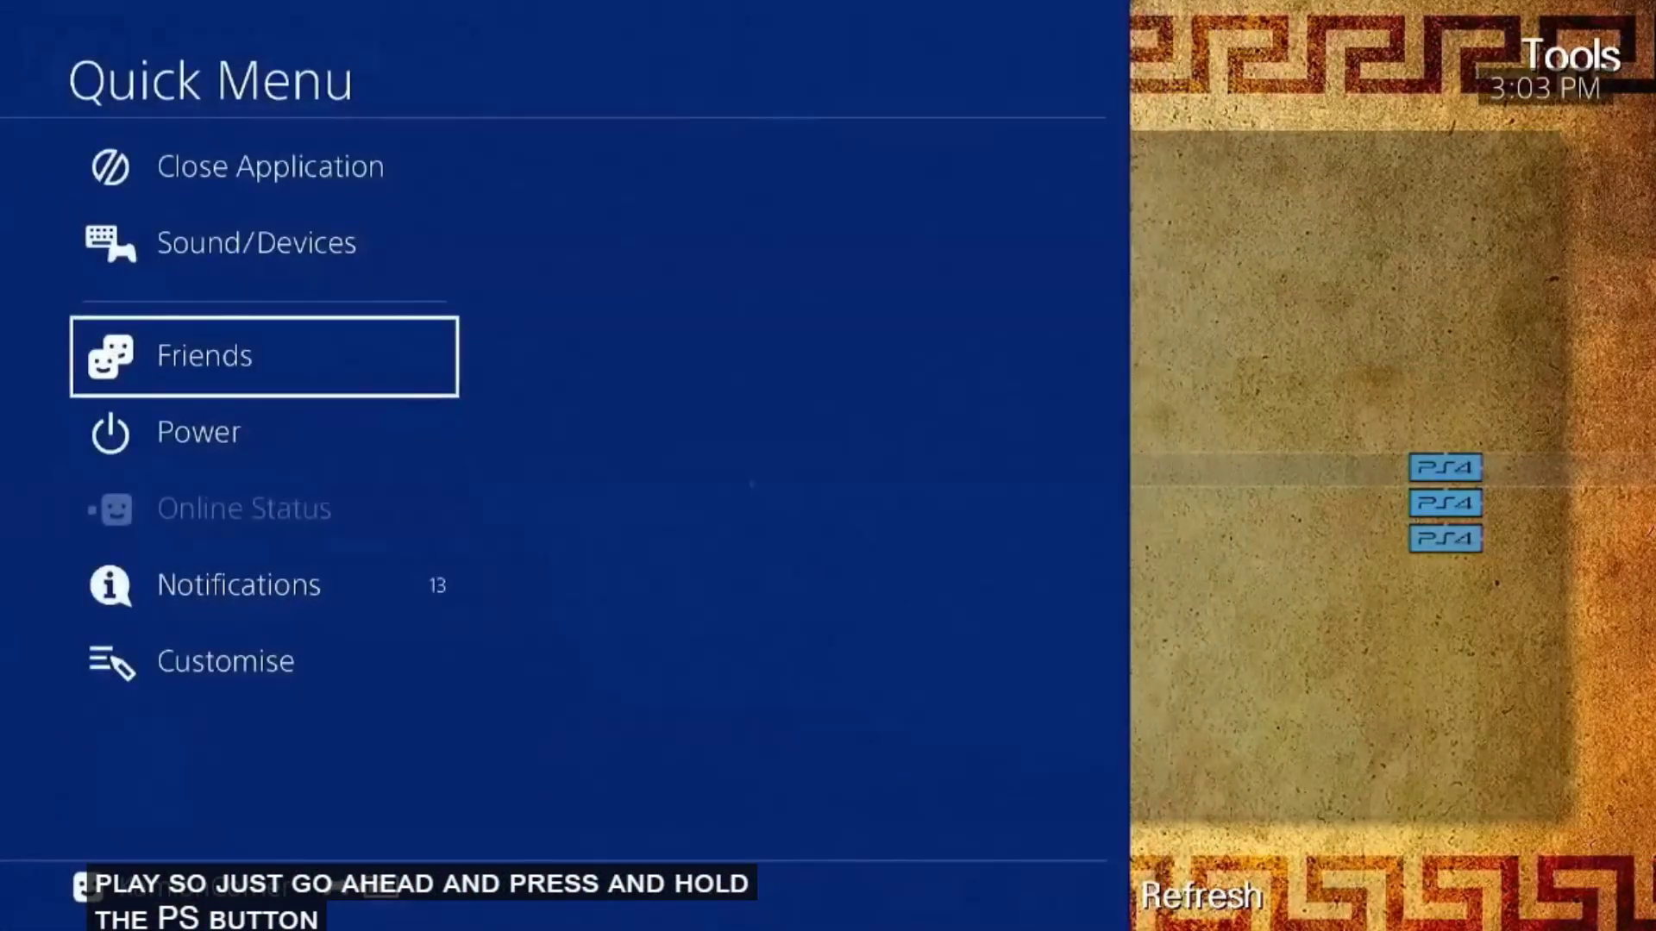
key(Down)
key(Right)
key(Up)
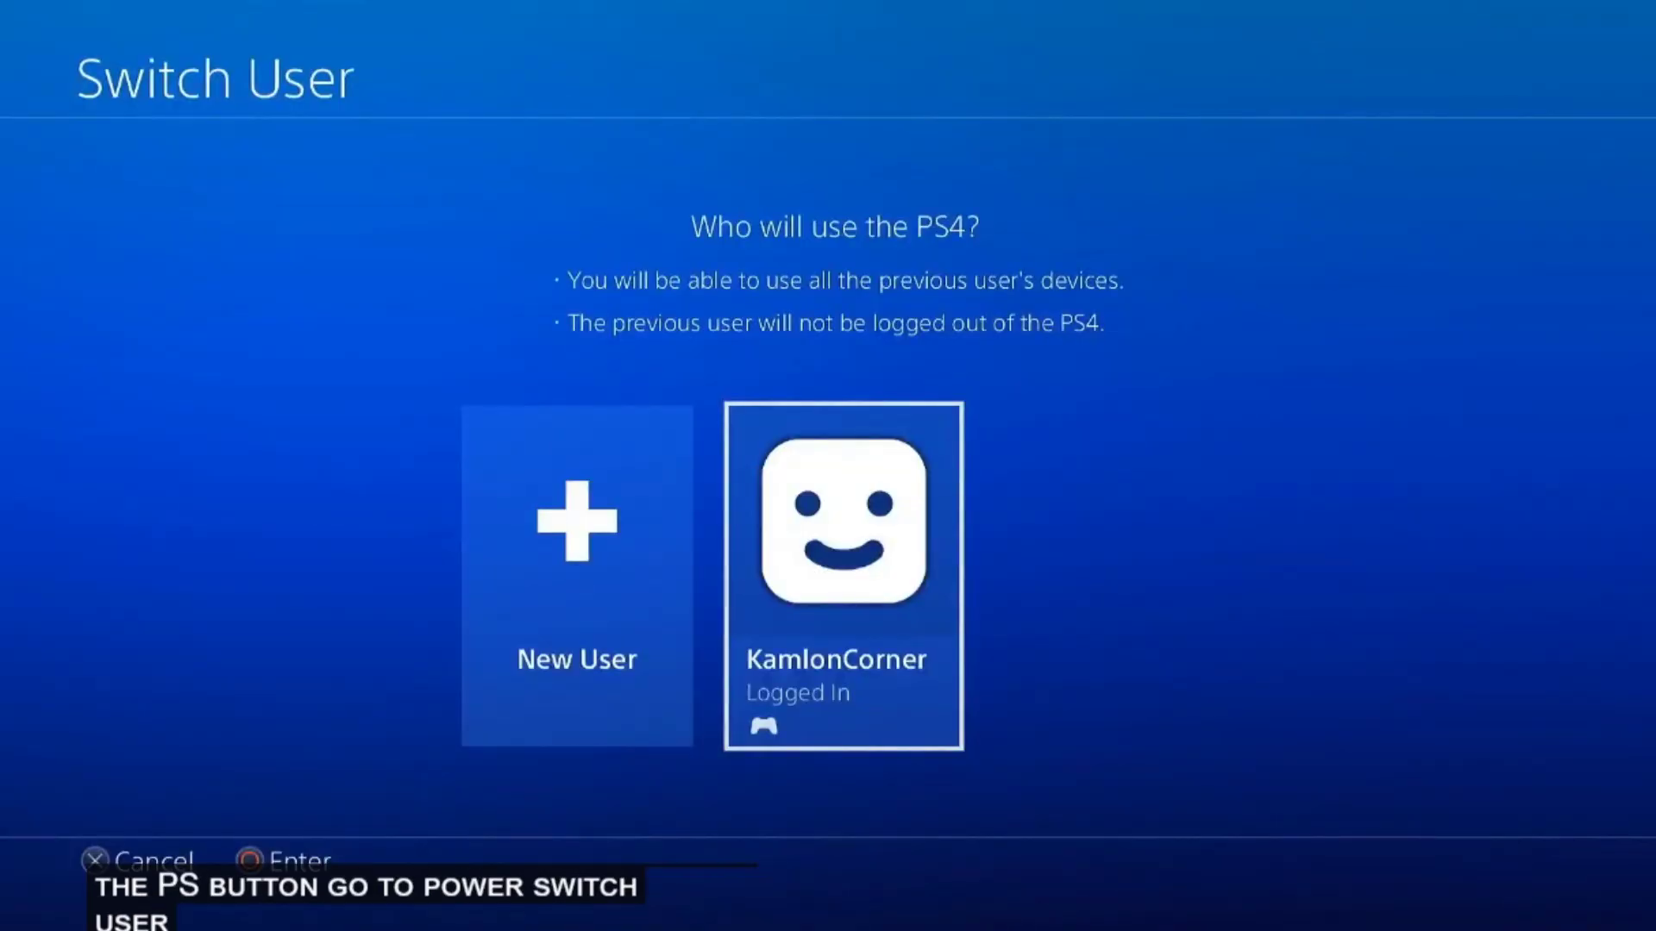
key(Left)
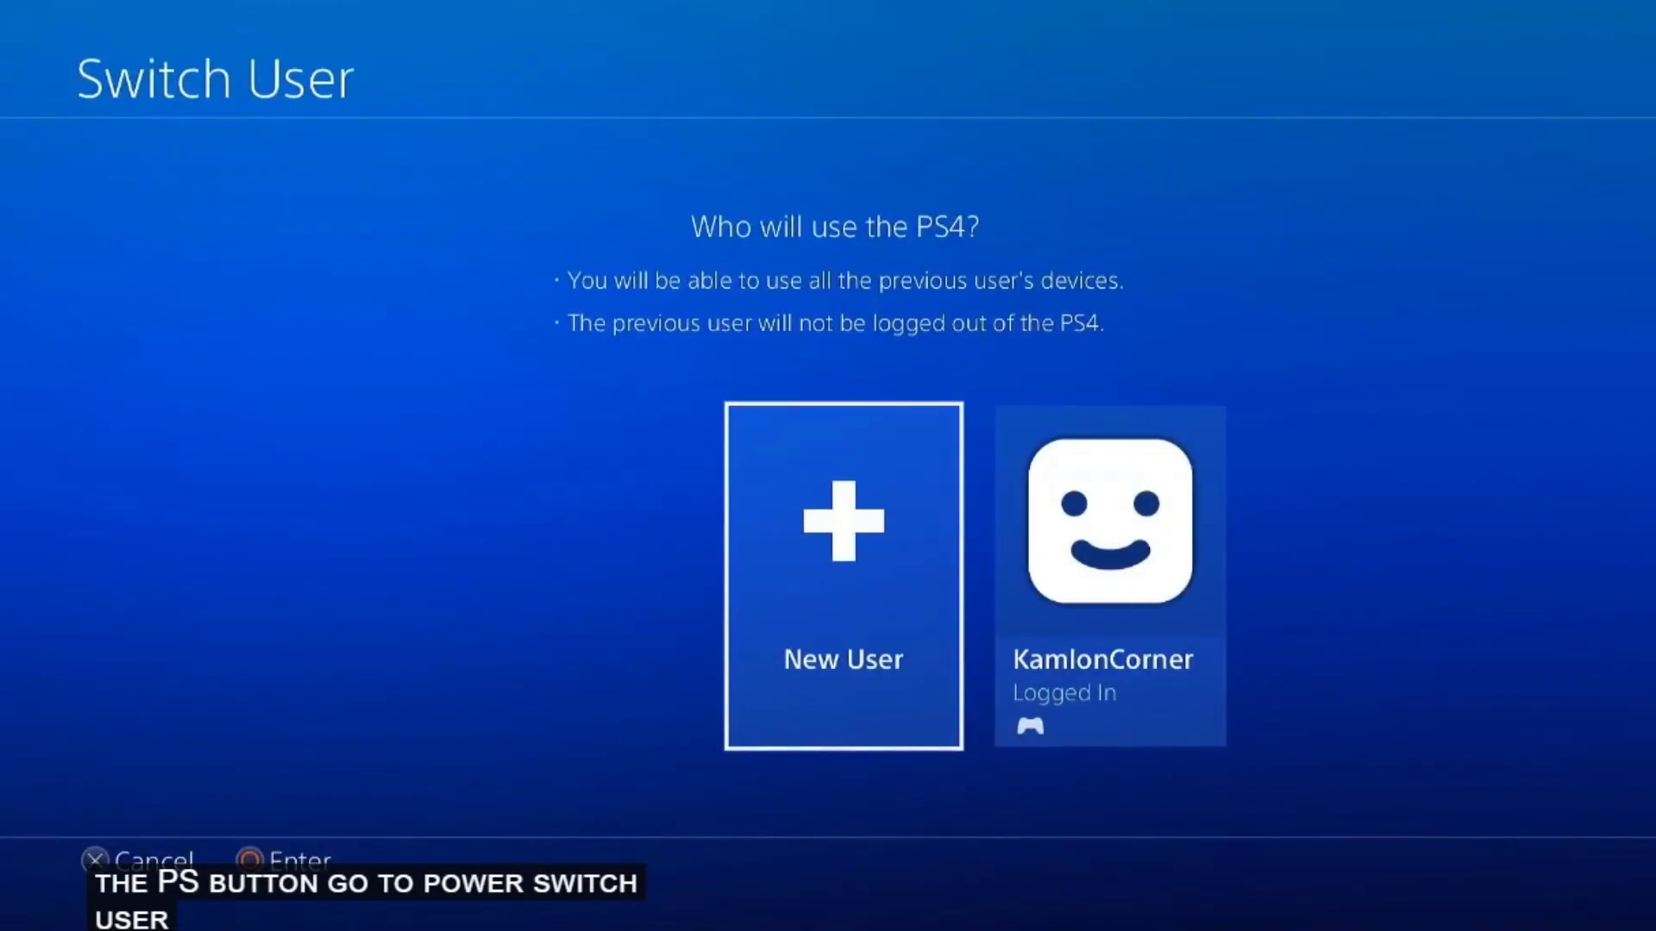
key(Return)
key(Return)
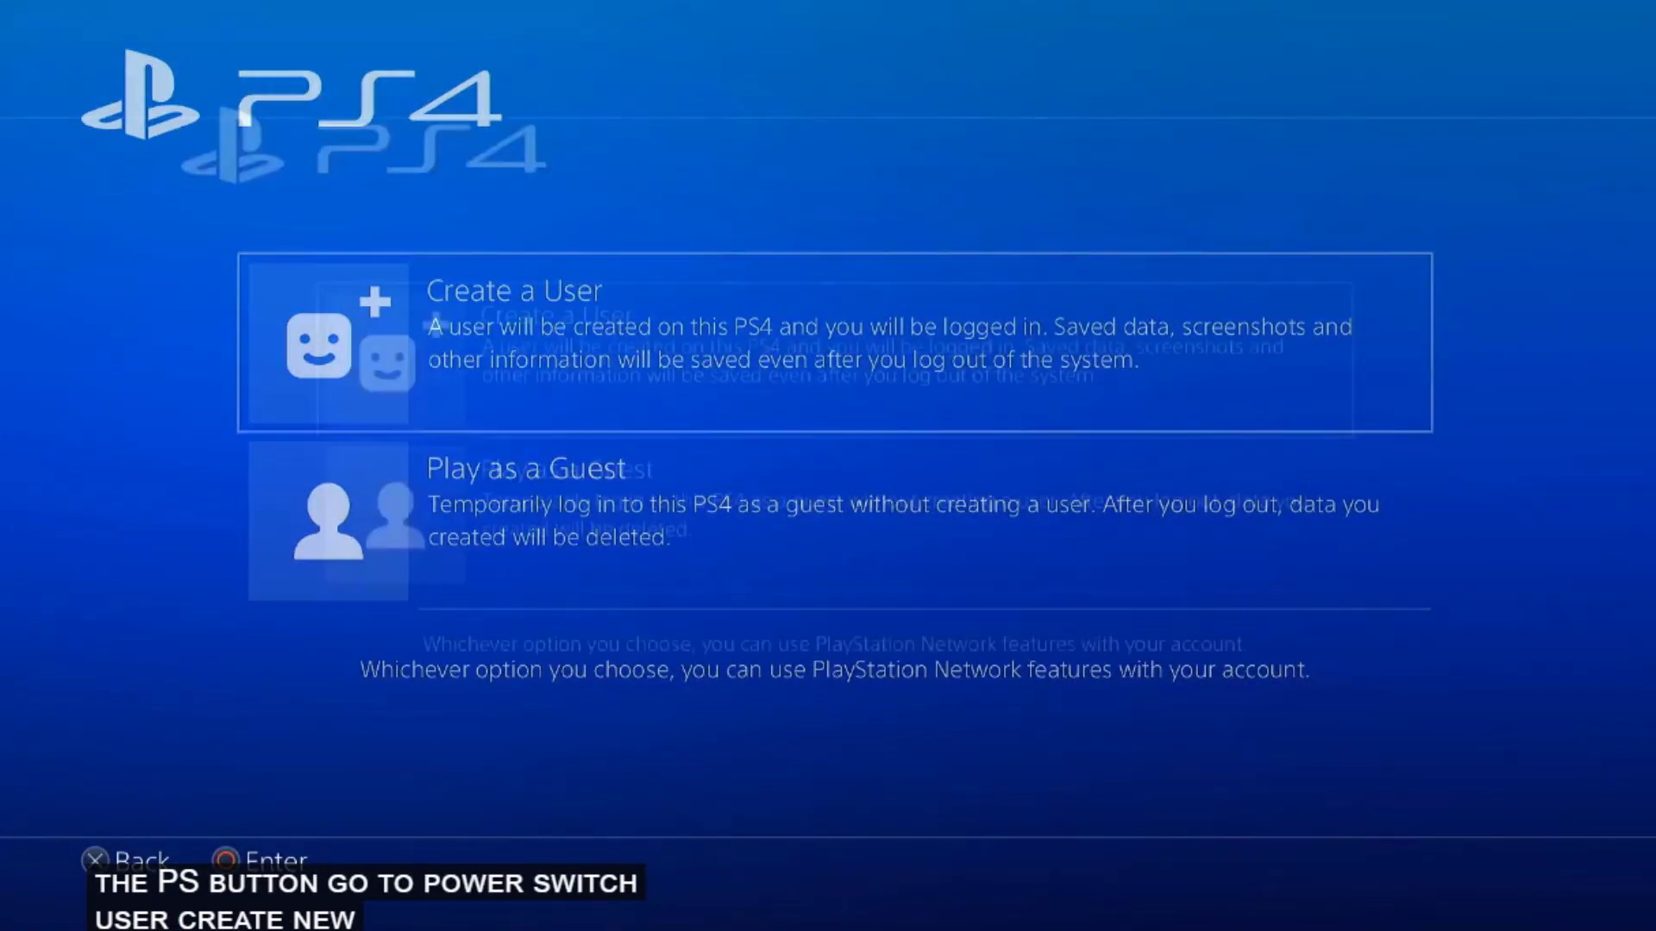
- Proceed through the user creation screens and skip the PlayStation Network setup
key(Right)
key(Return)
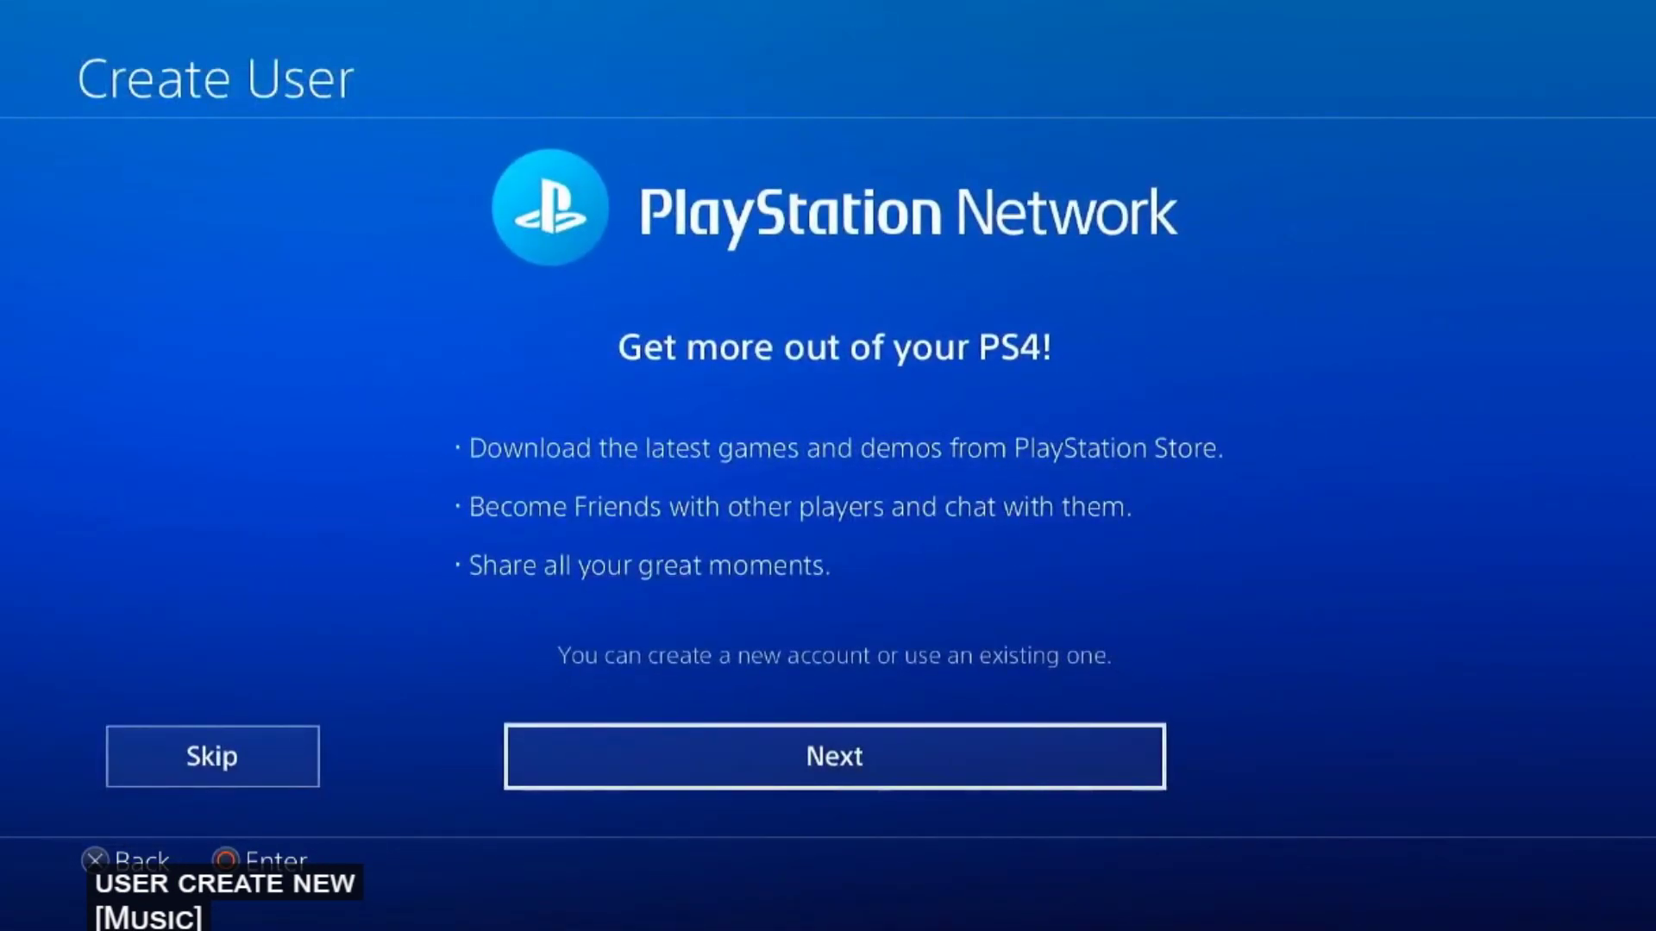
key(Left)
key(Return)
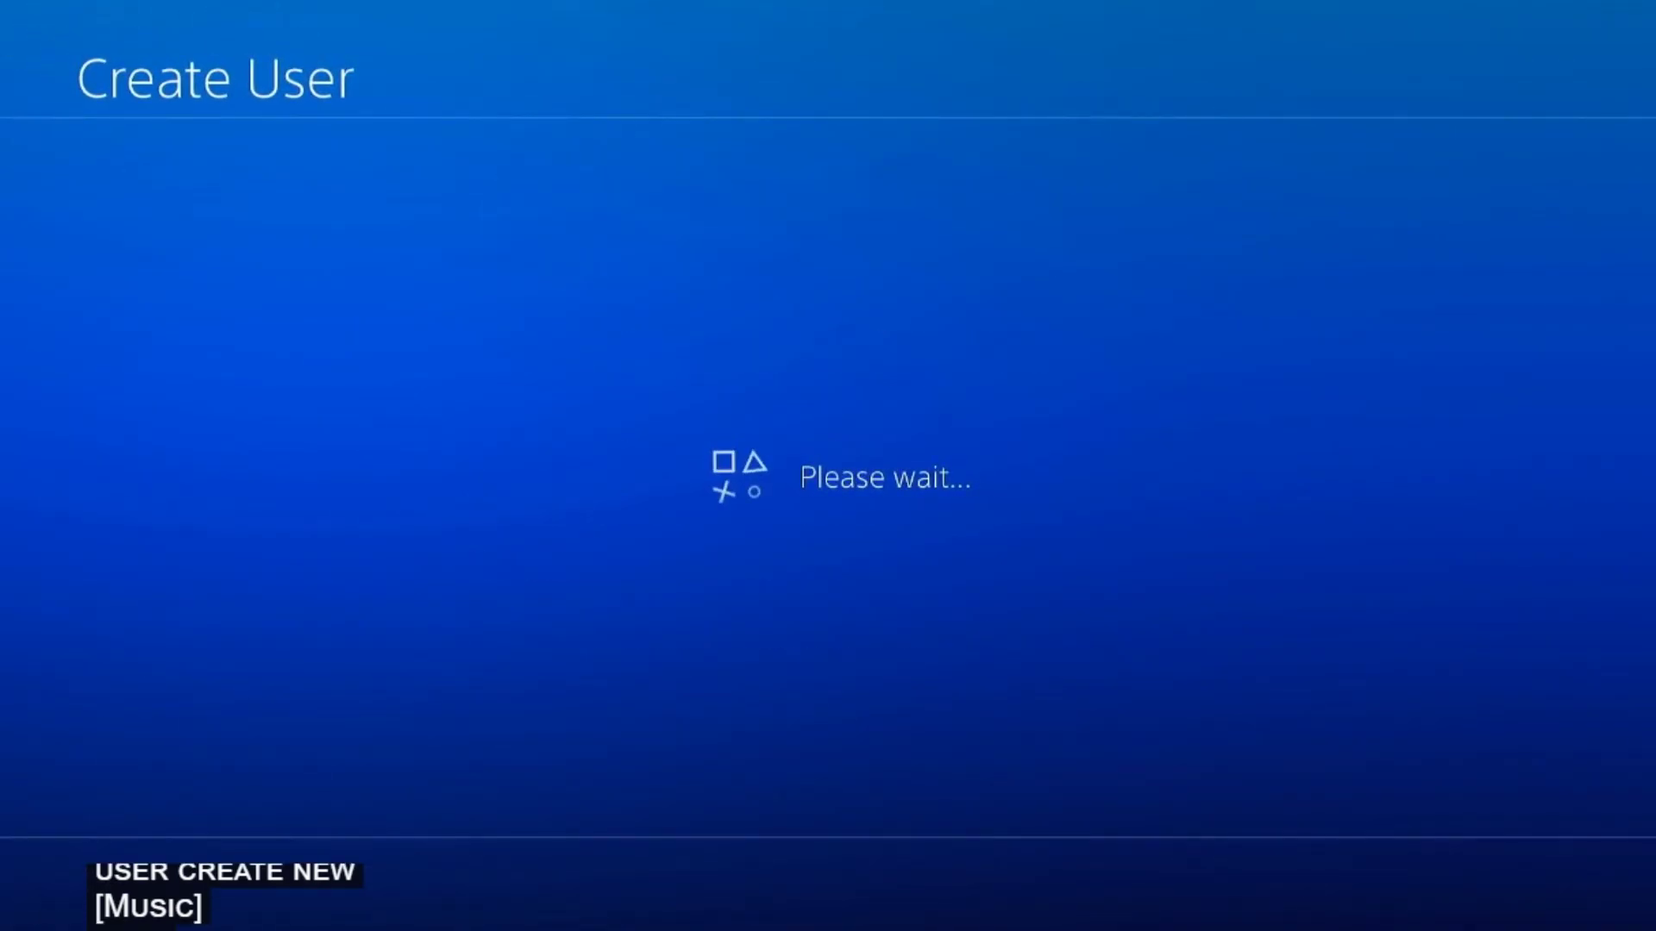
- Name the new user test and confirm its creation
key(Down)
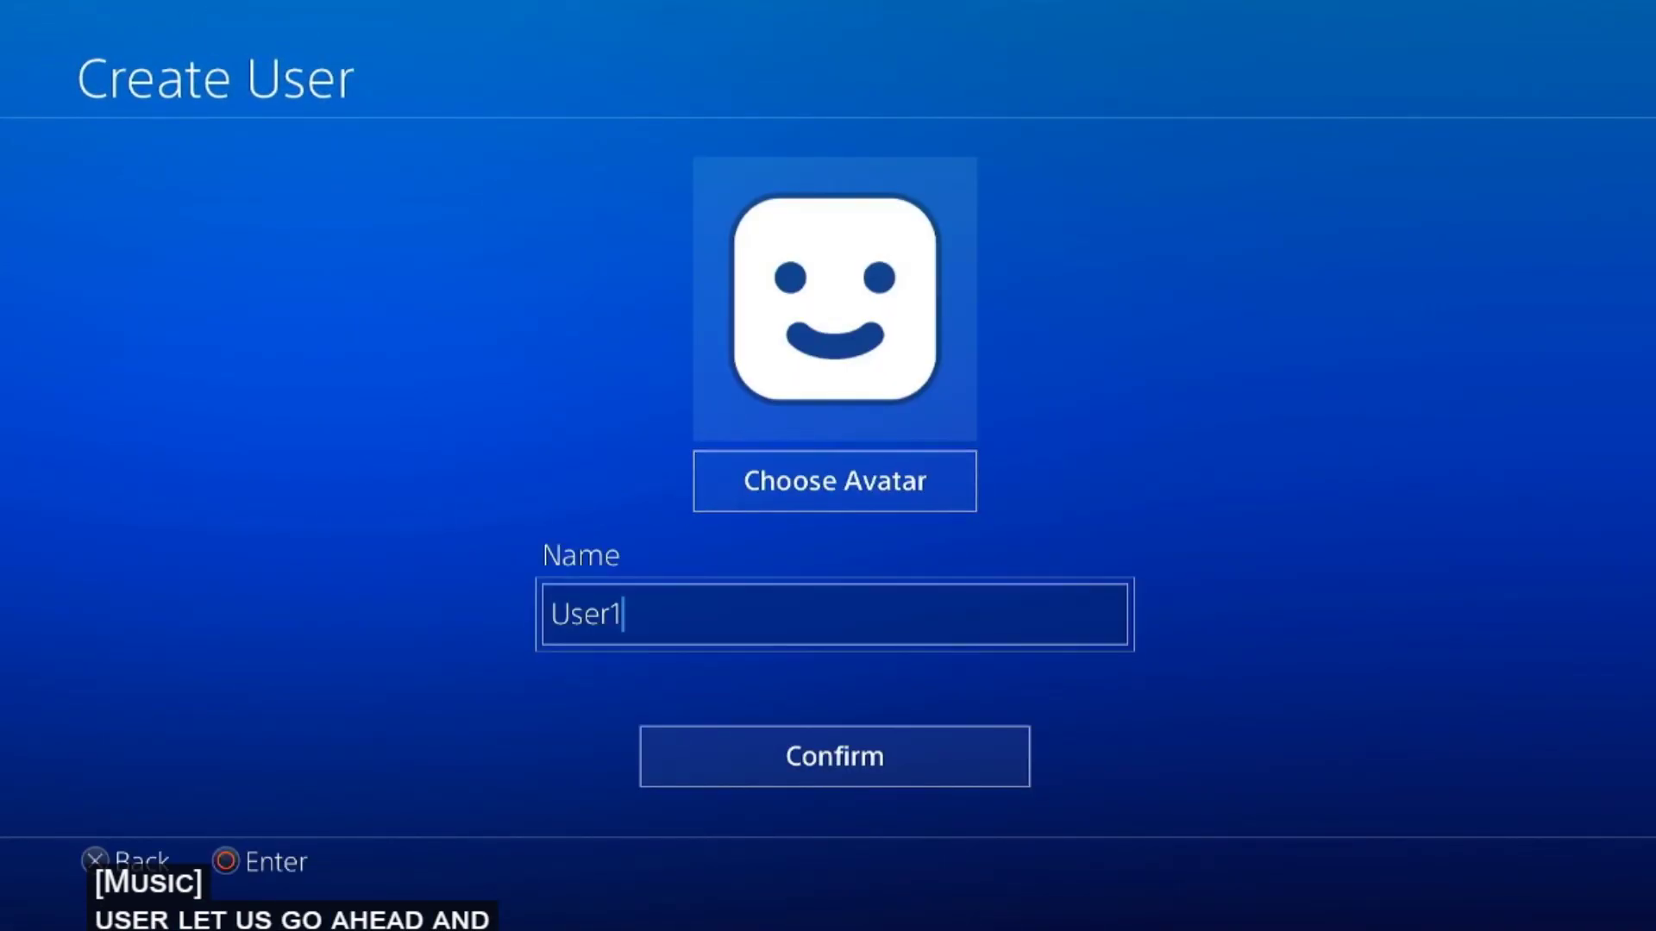
key(Return)
key(BackSpace)
key(BackSpace)
key(BackSpace)
key(BackSpace)
key(BackSpace)
text(test)
key(Return)
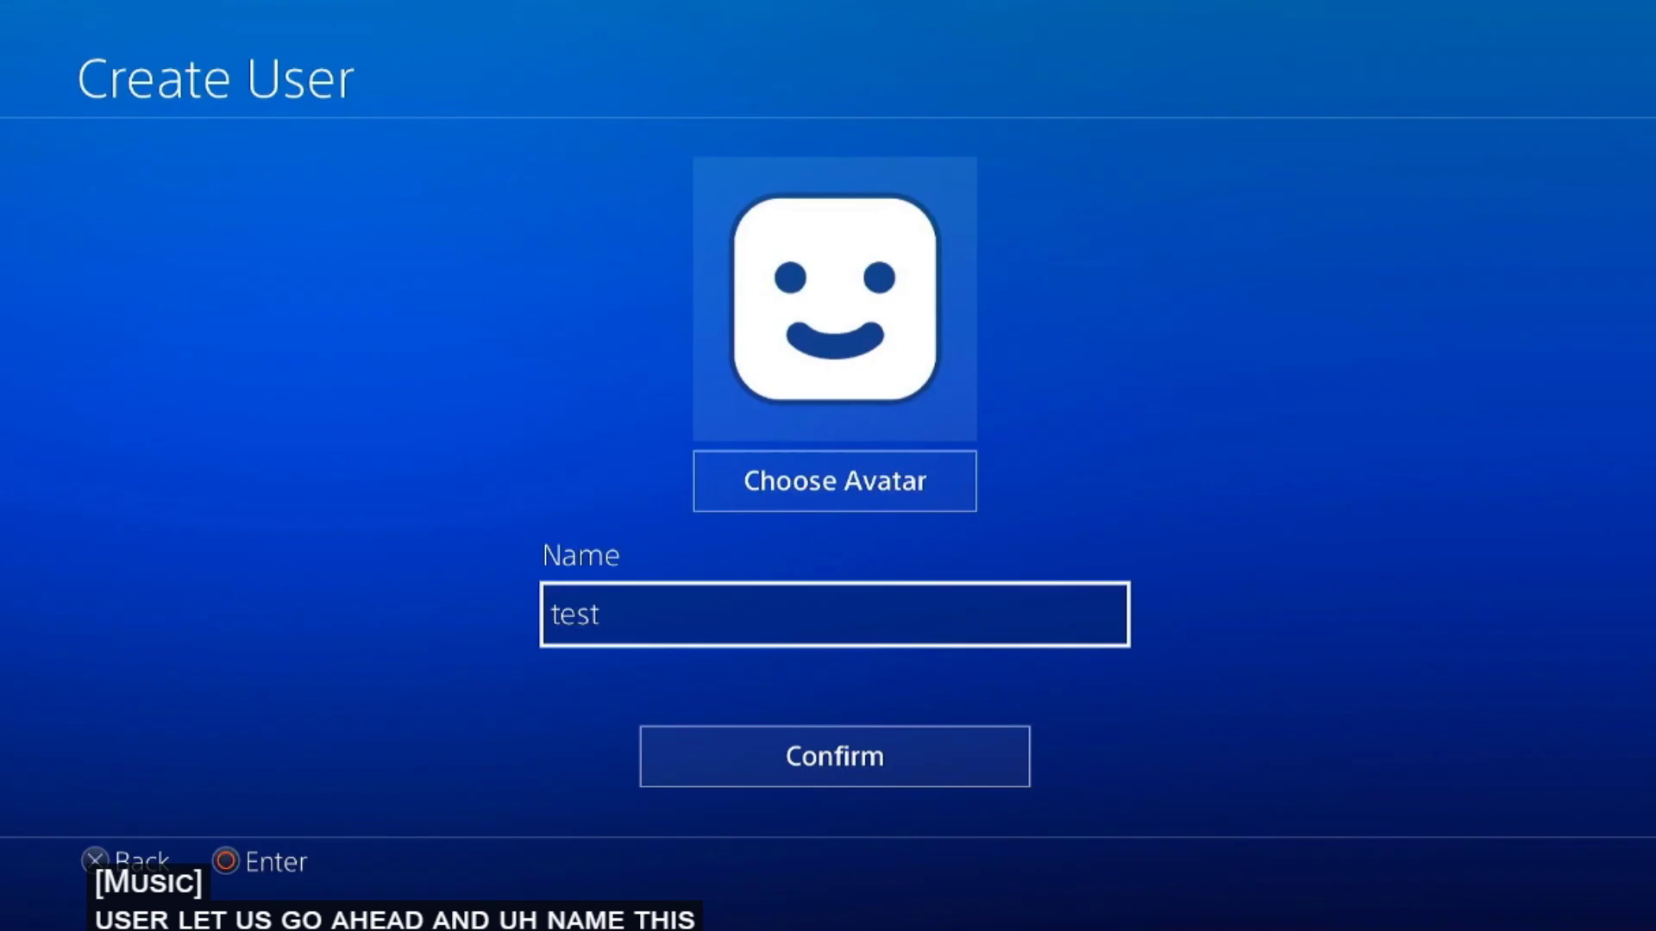
key(Down)
key(Return)
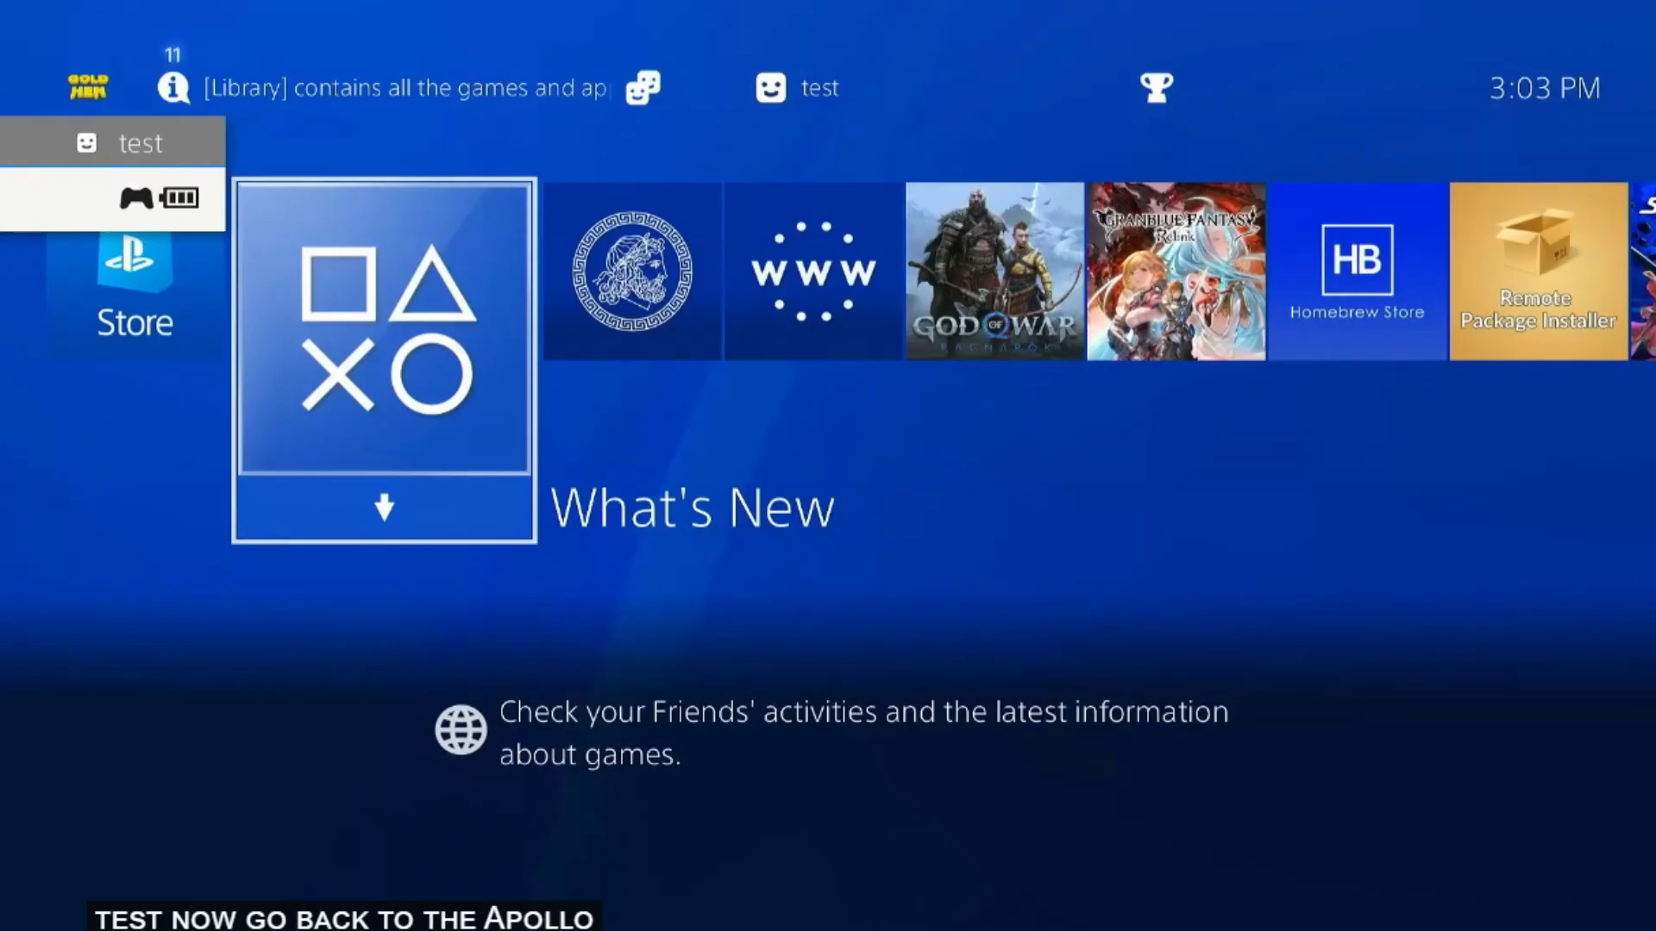
- Open Apollo Save Tool and activate the offline PS4 account for the user test
key(Right)
key(Return)
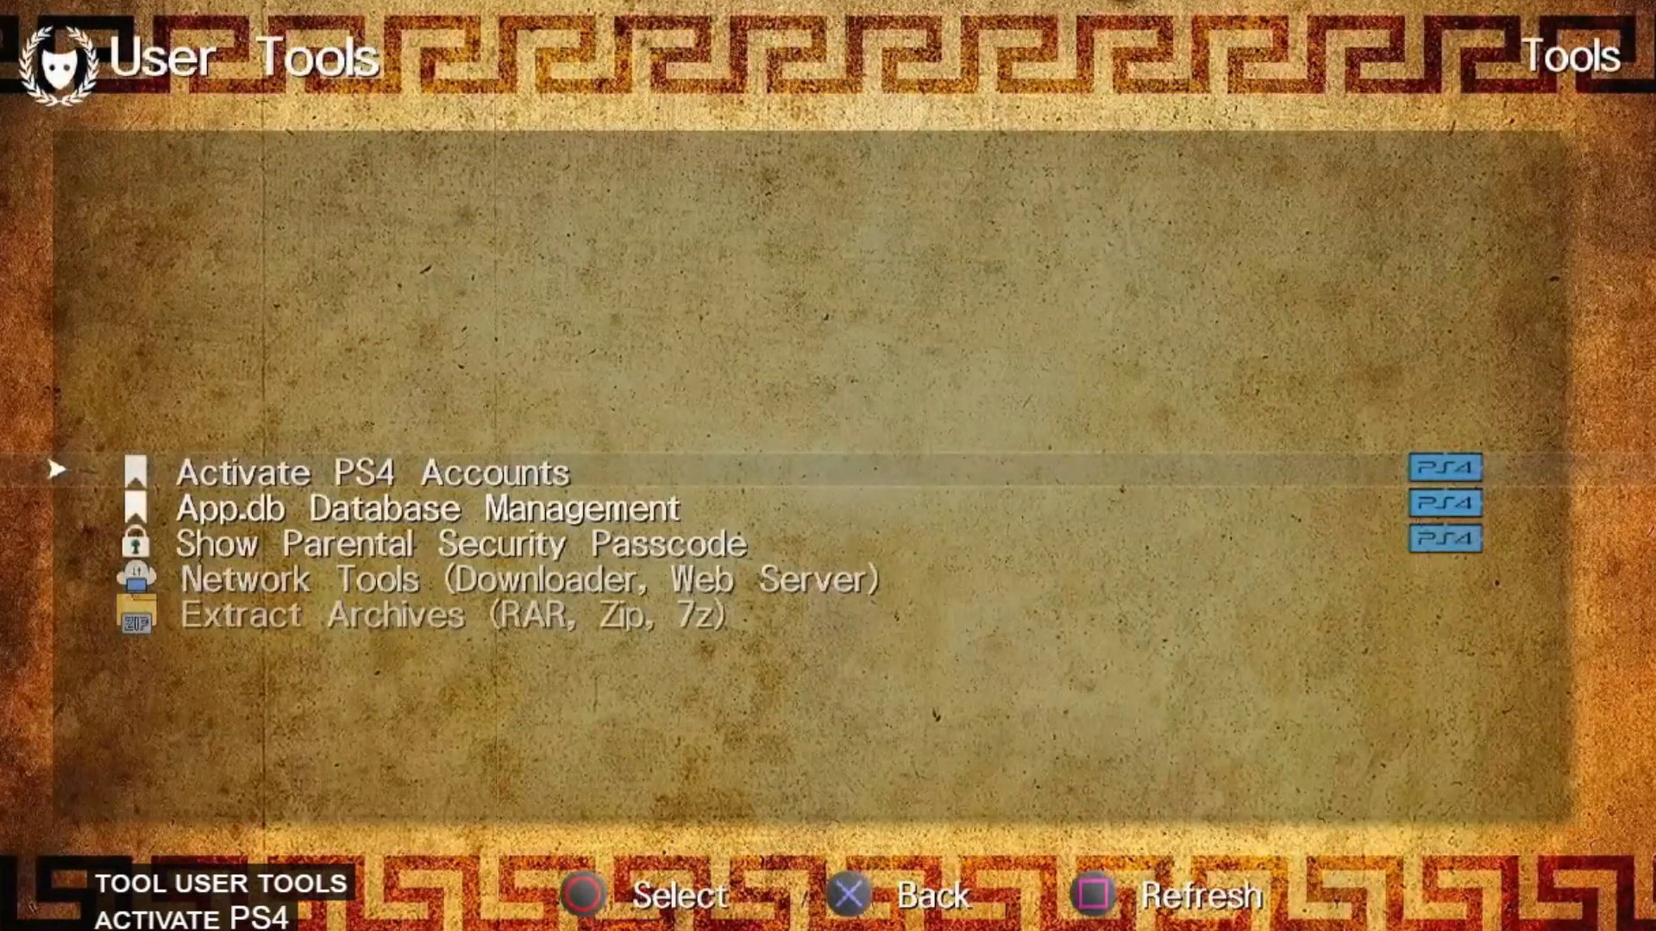
key(Return)
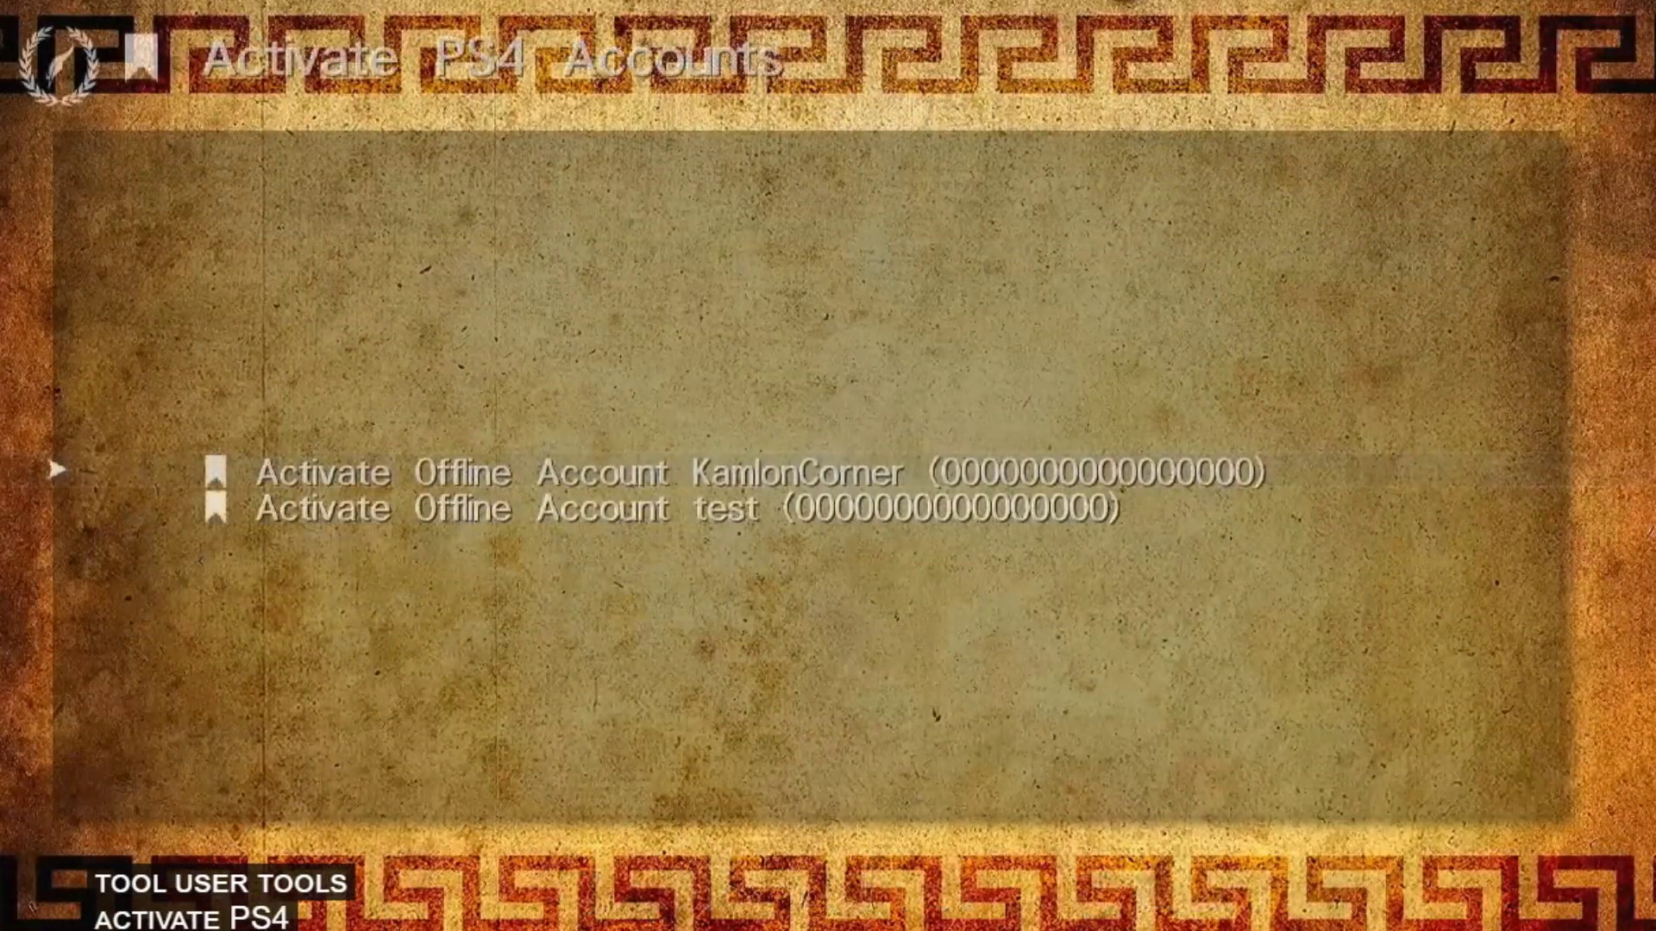
key(Down)
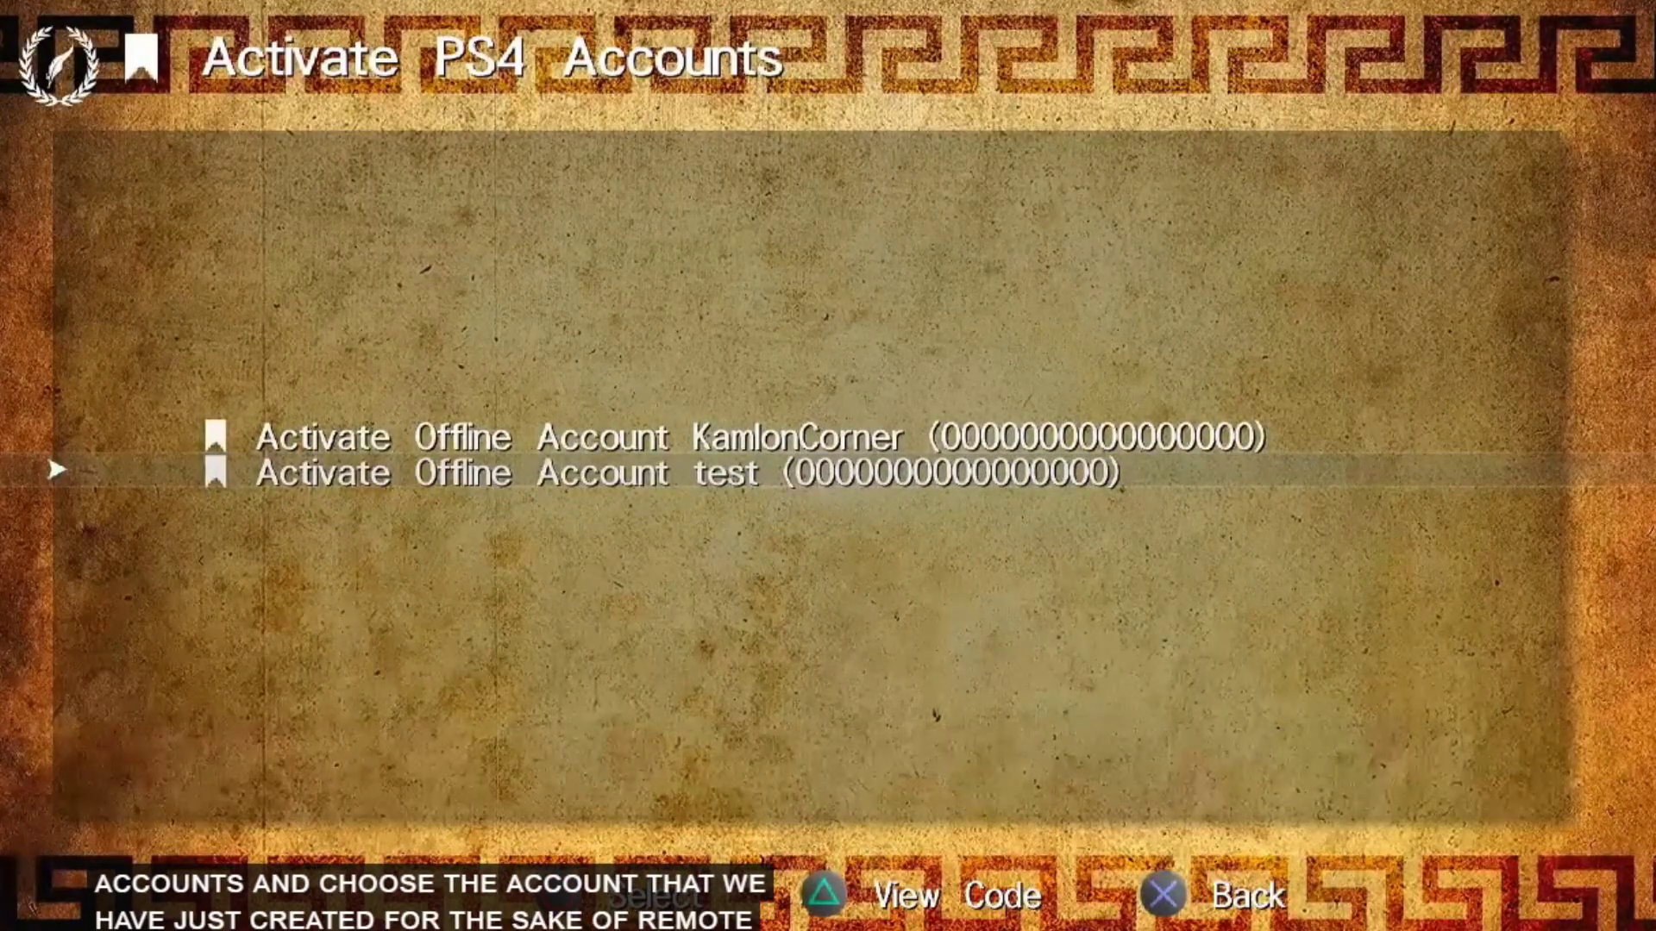
key(Return)
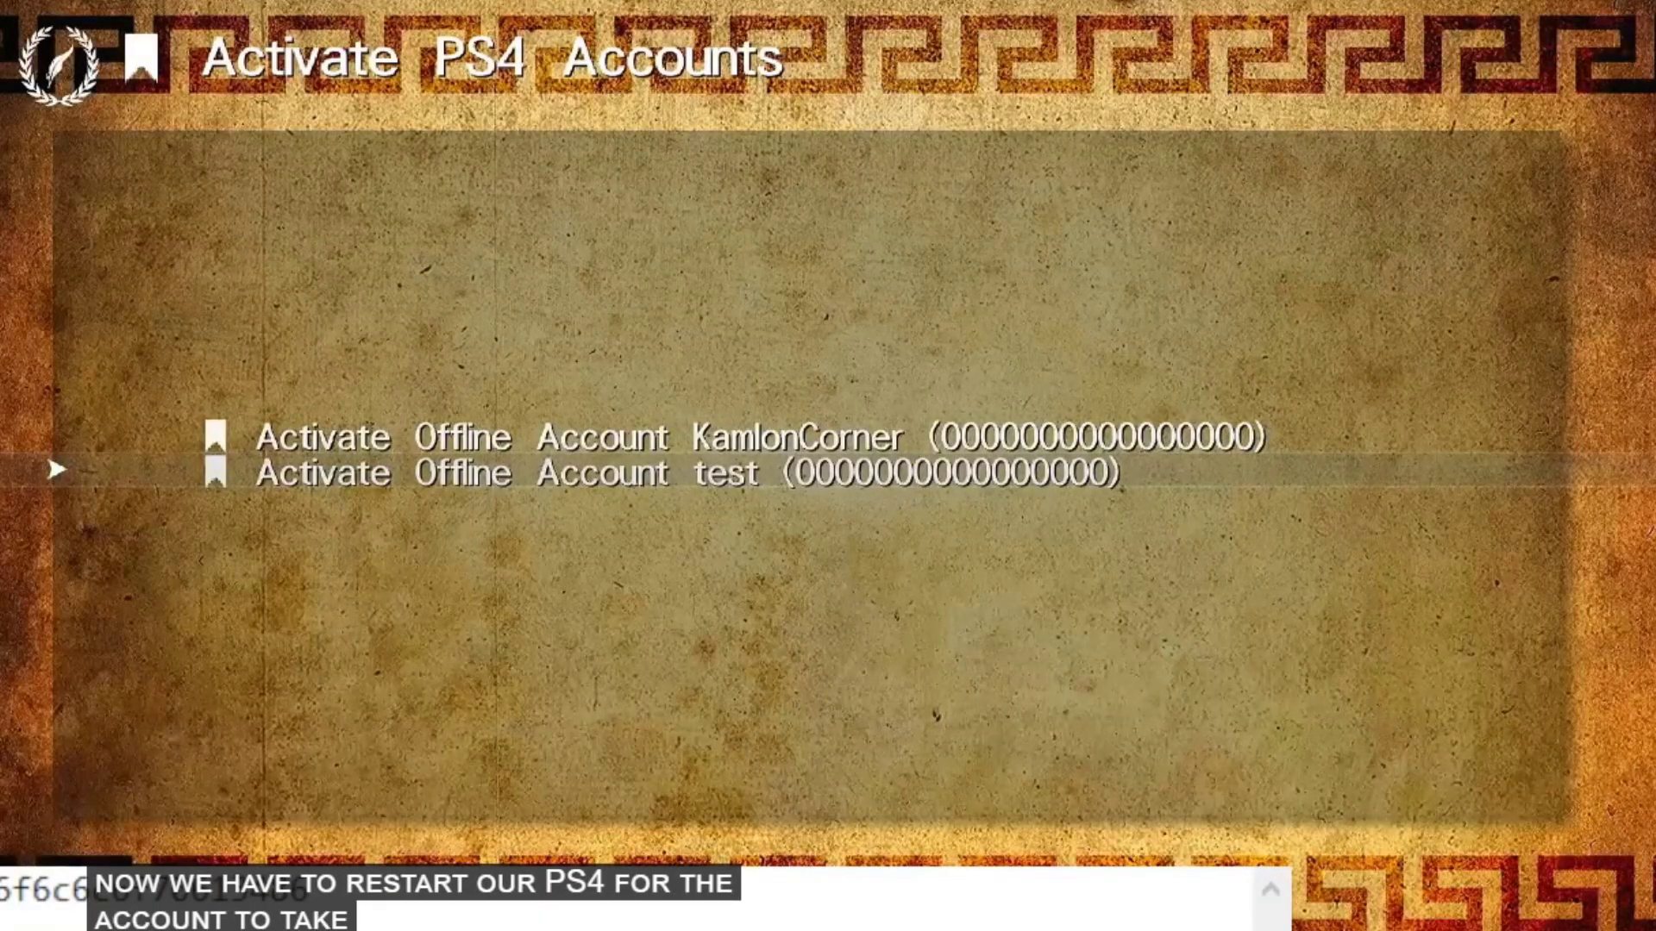
- Restart the PS4 to apply the account activation
key(super)
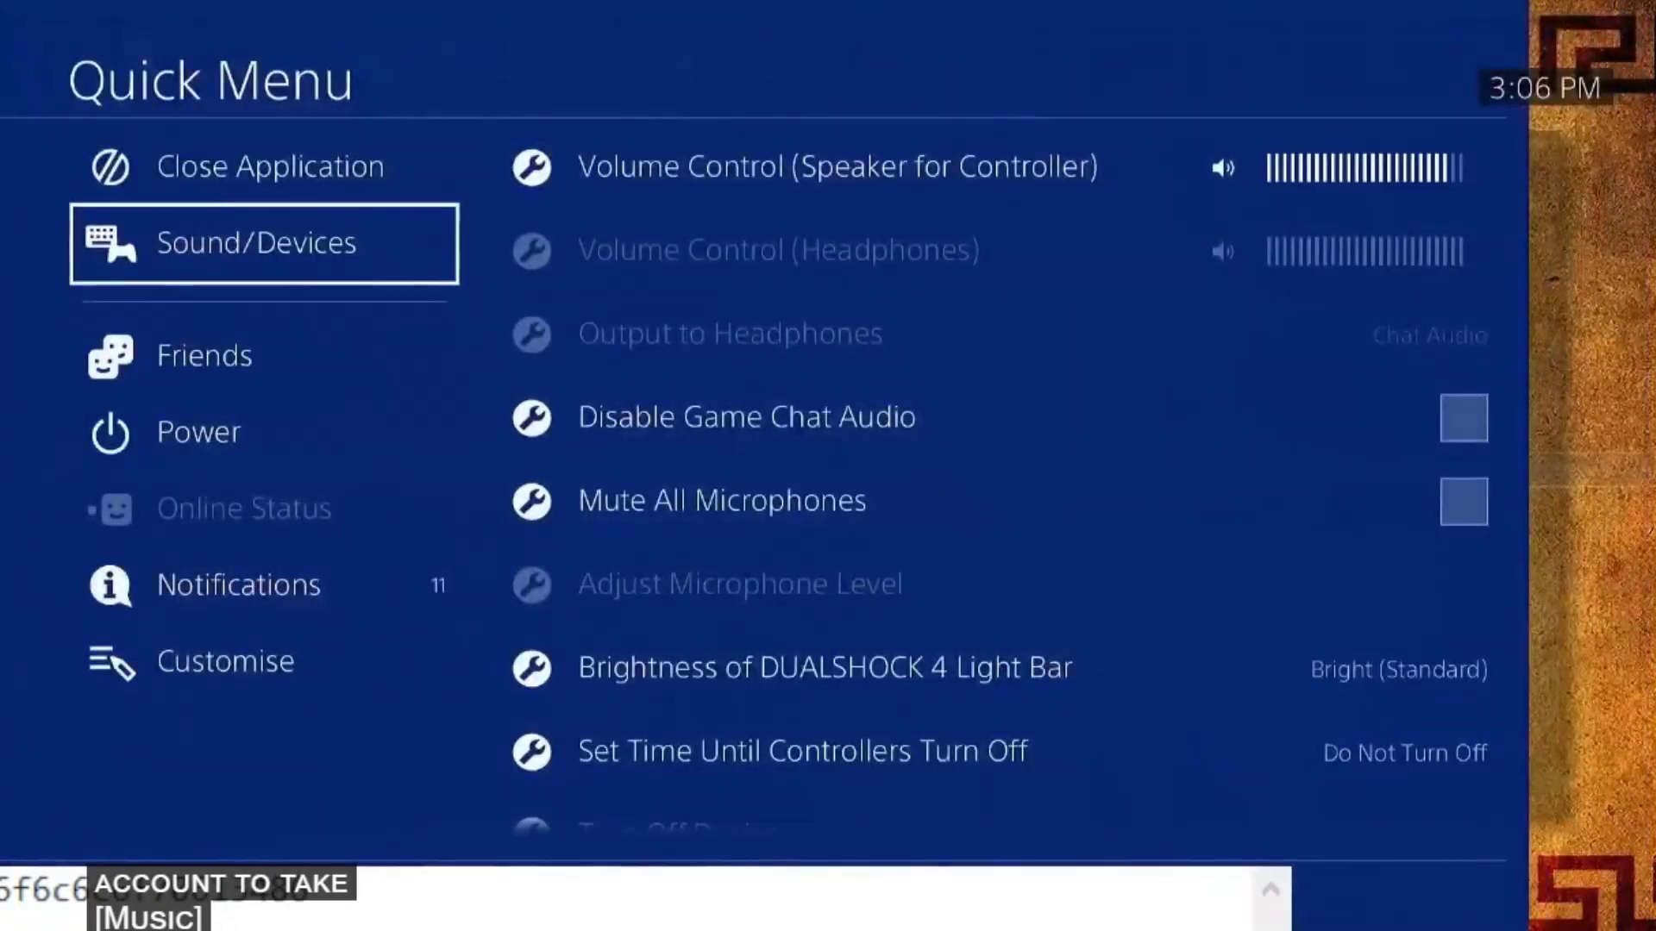
key(Down)
key(Down)
key(Right)
key(Up)
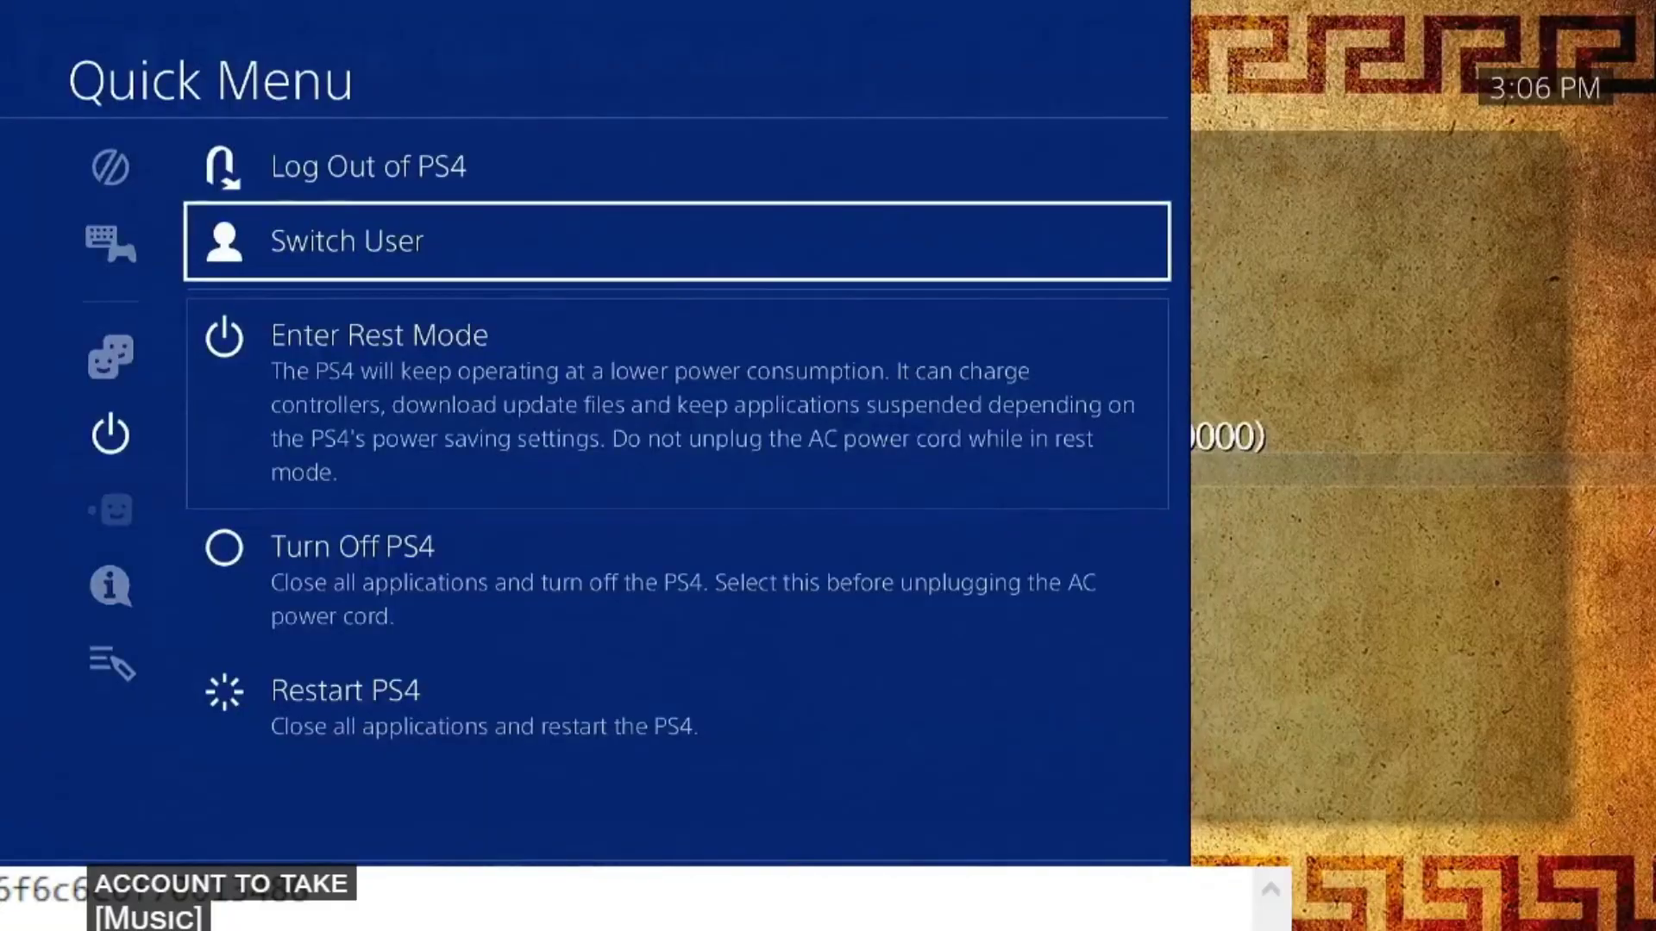
key(Down)
key(Down)
key(Down)
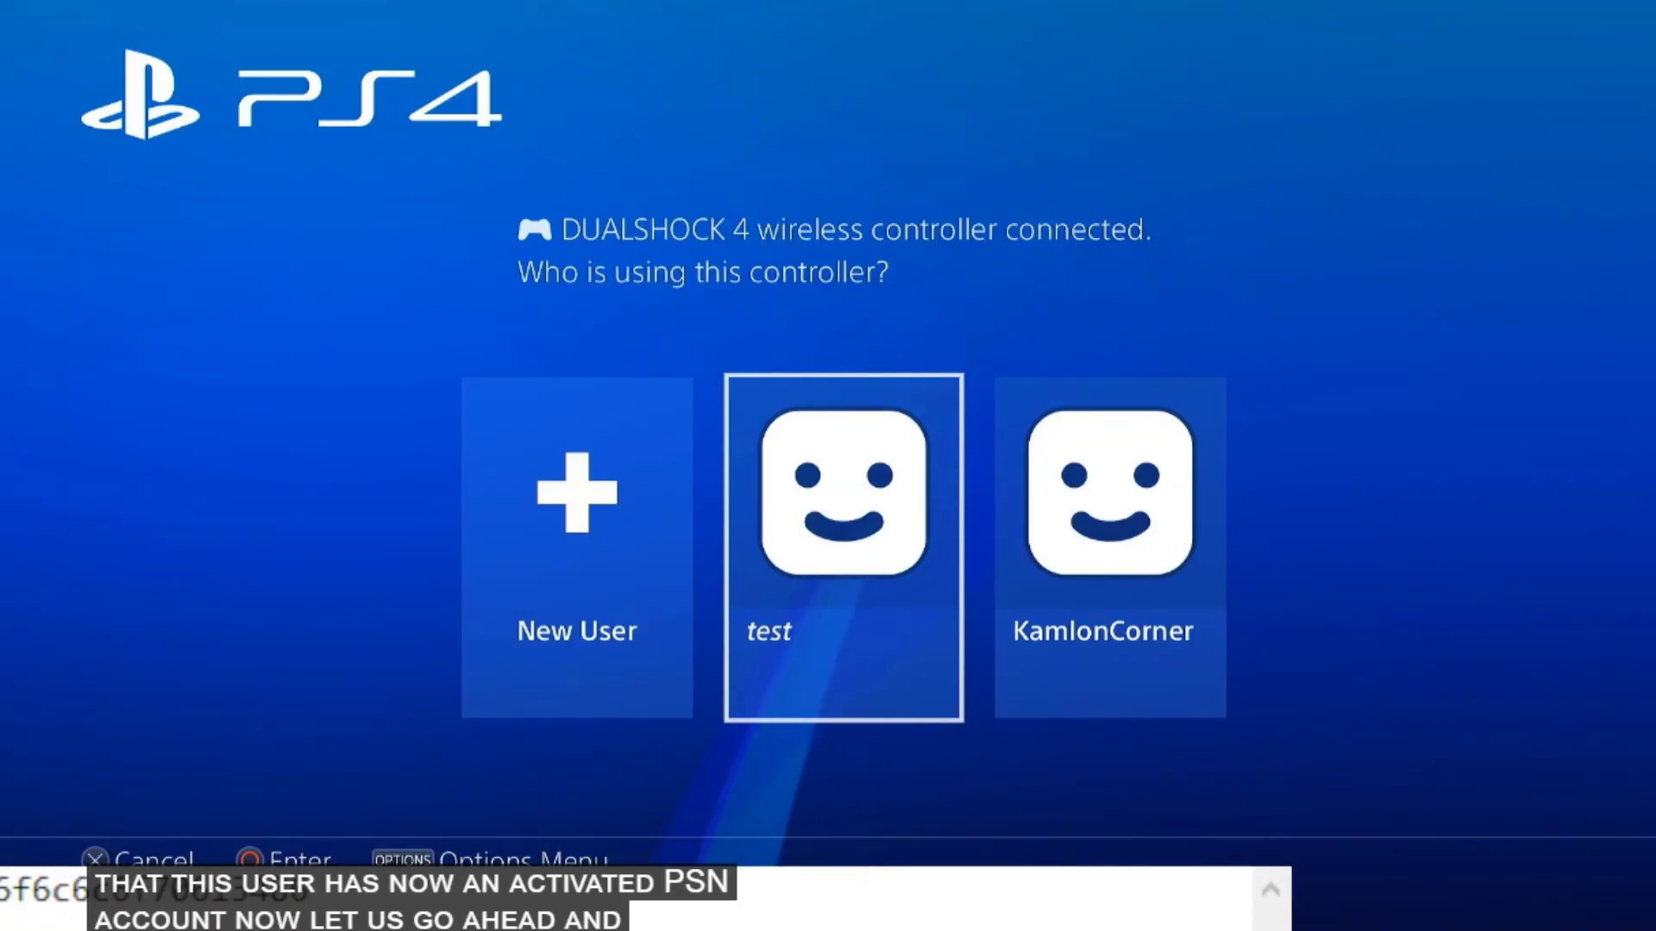
- Log in to the PS4 as the user test and start Apollo Save Tool
key(Return)
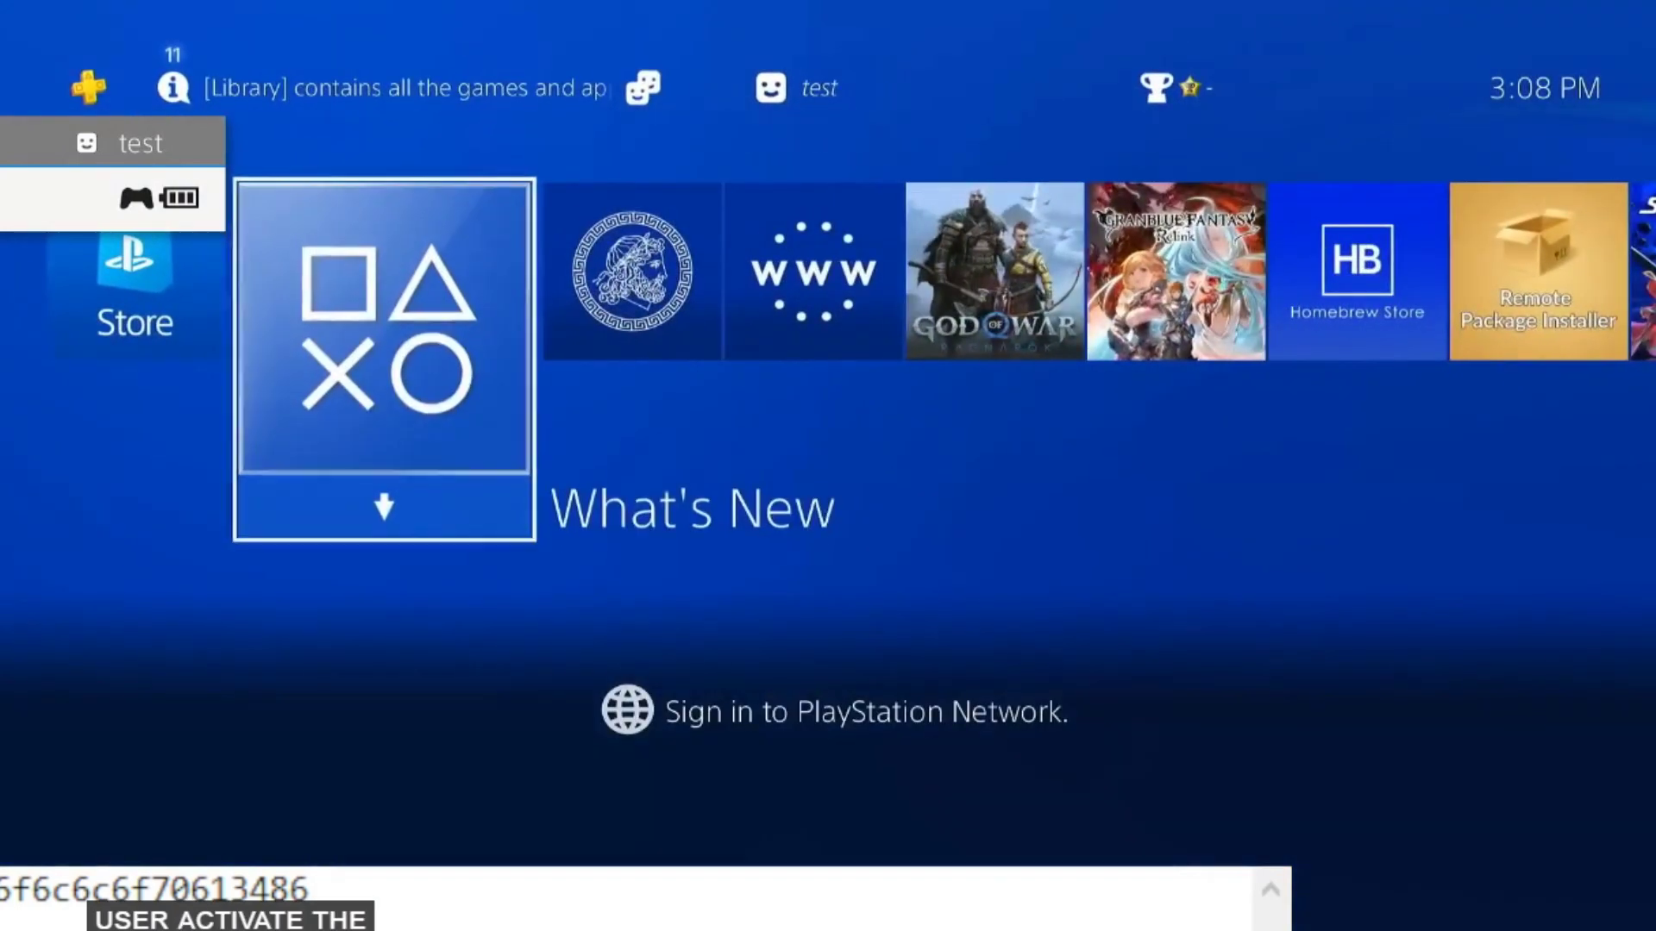
key(Right)
key(Right)
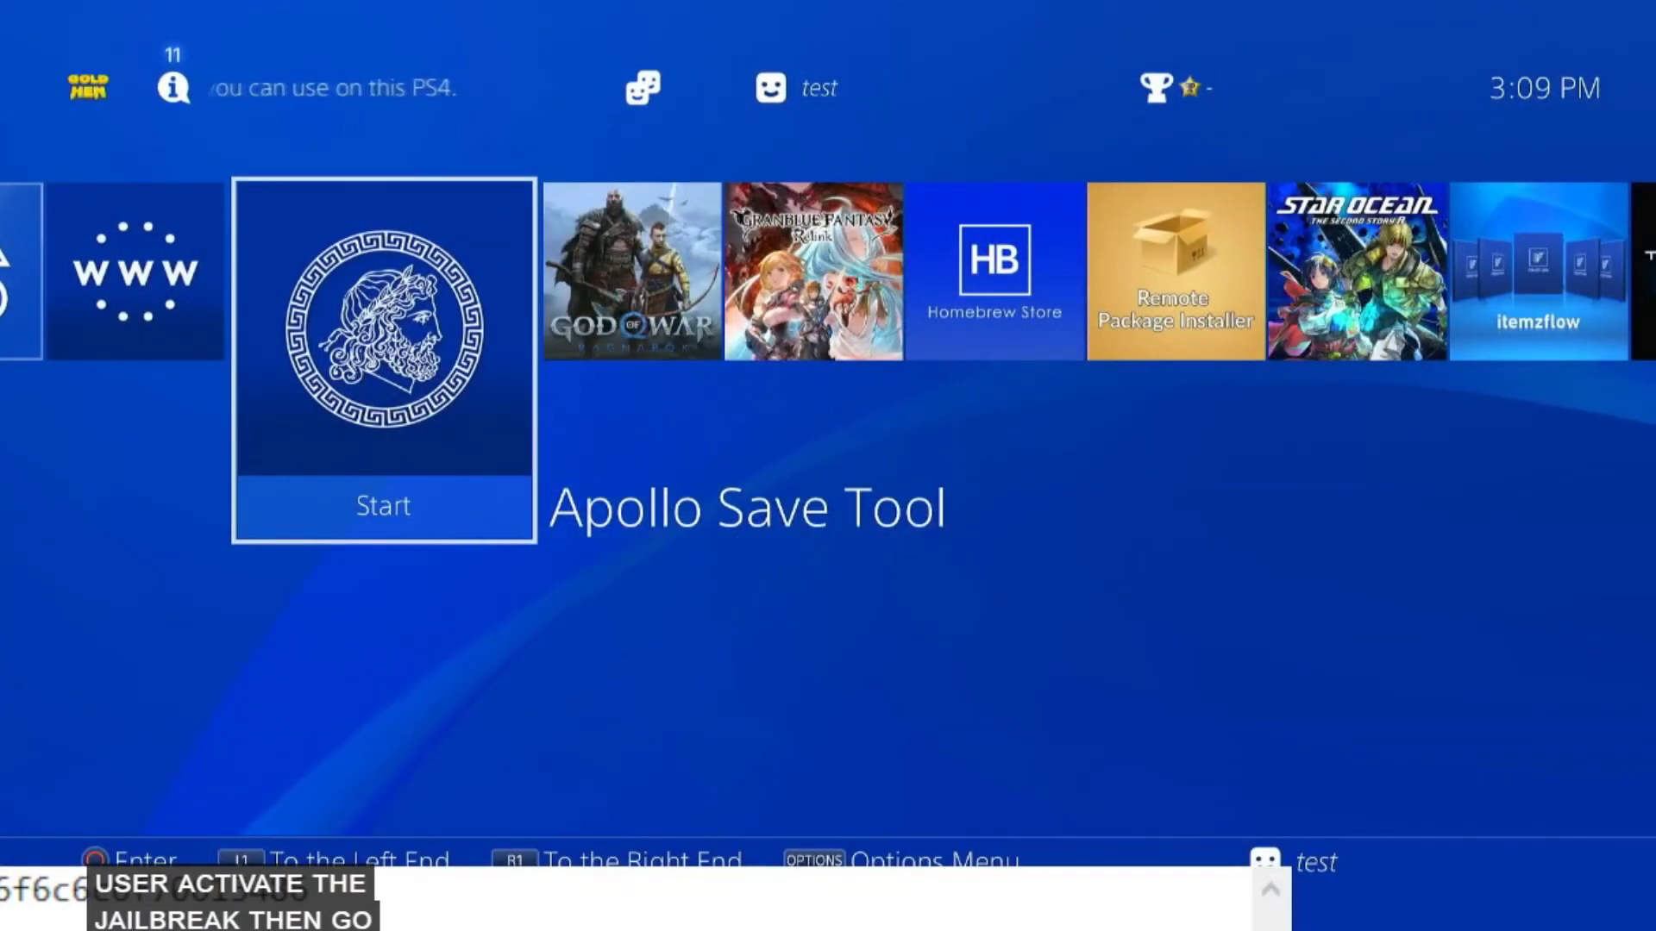
key(Return)
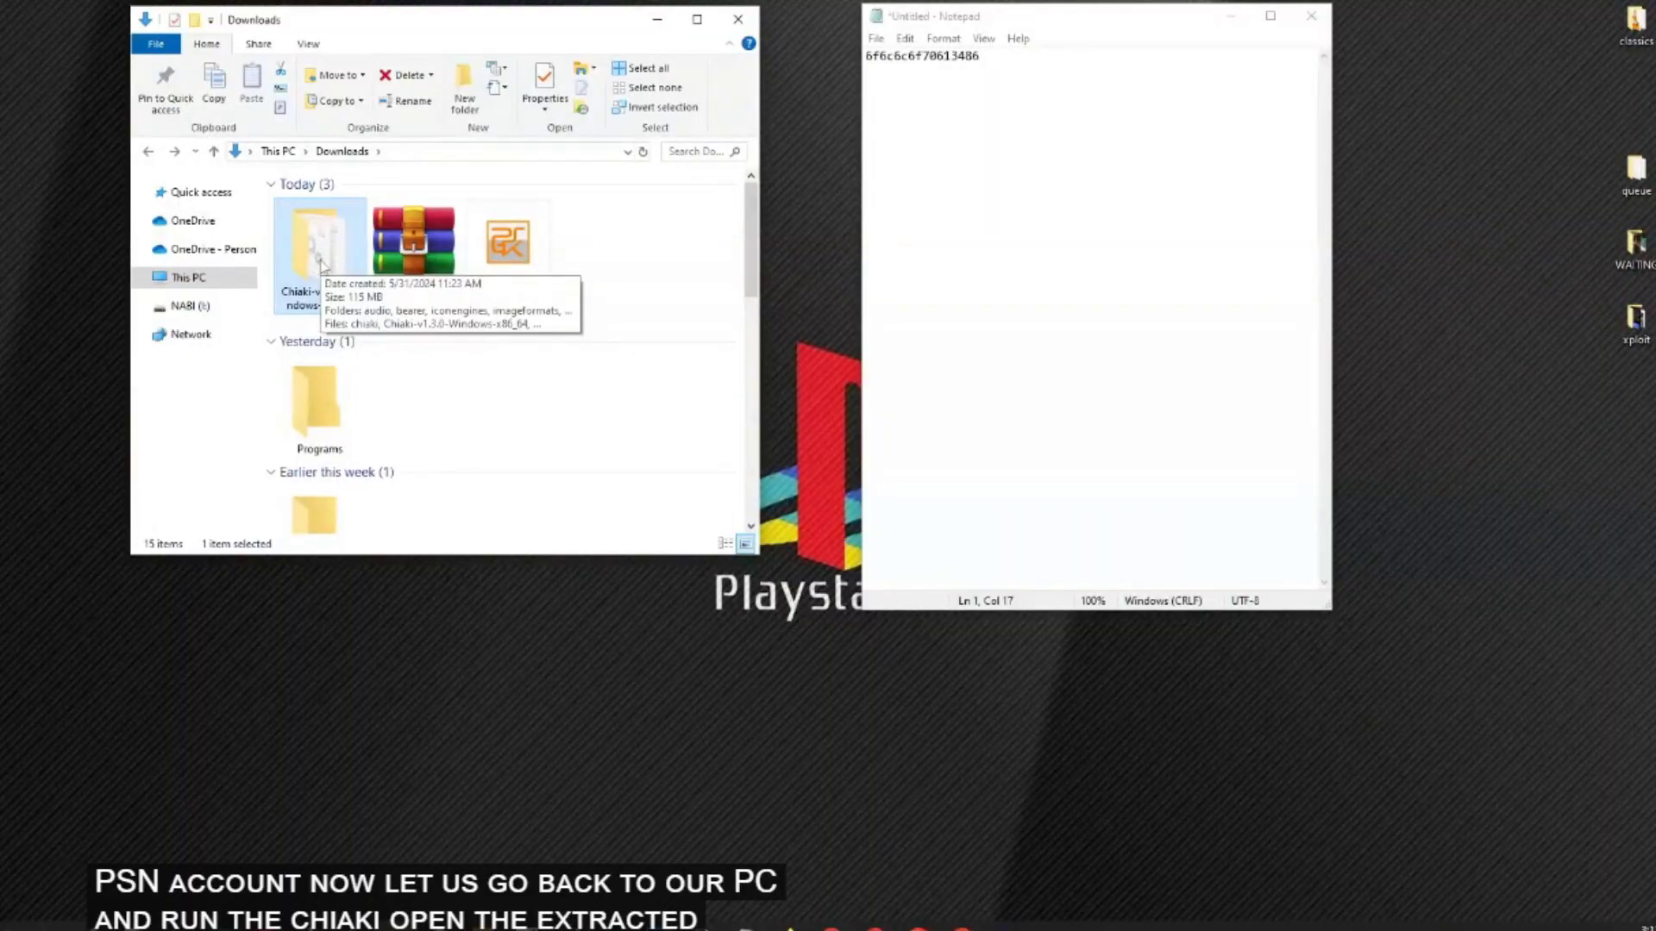
- Switch to the PC and launch chiaki from the extracted Chiaki-v1.3.0-Windows-x86_64 folder
double_click(317, 250)
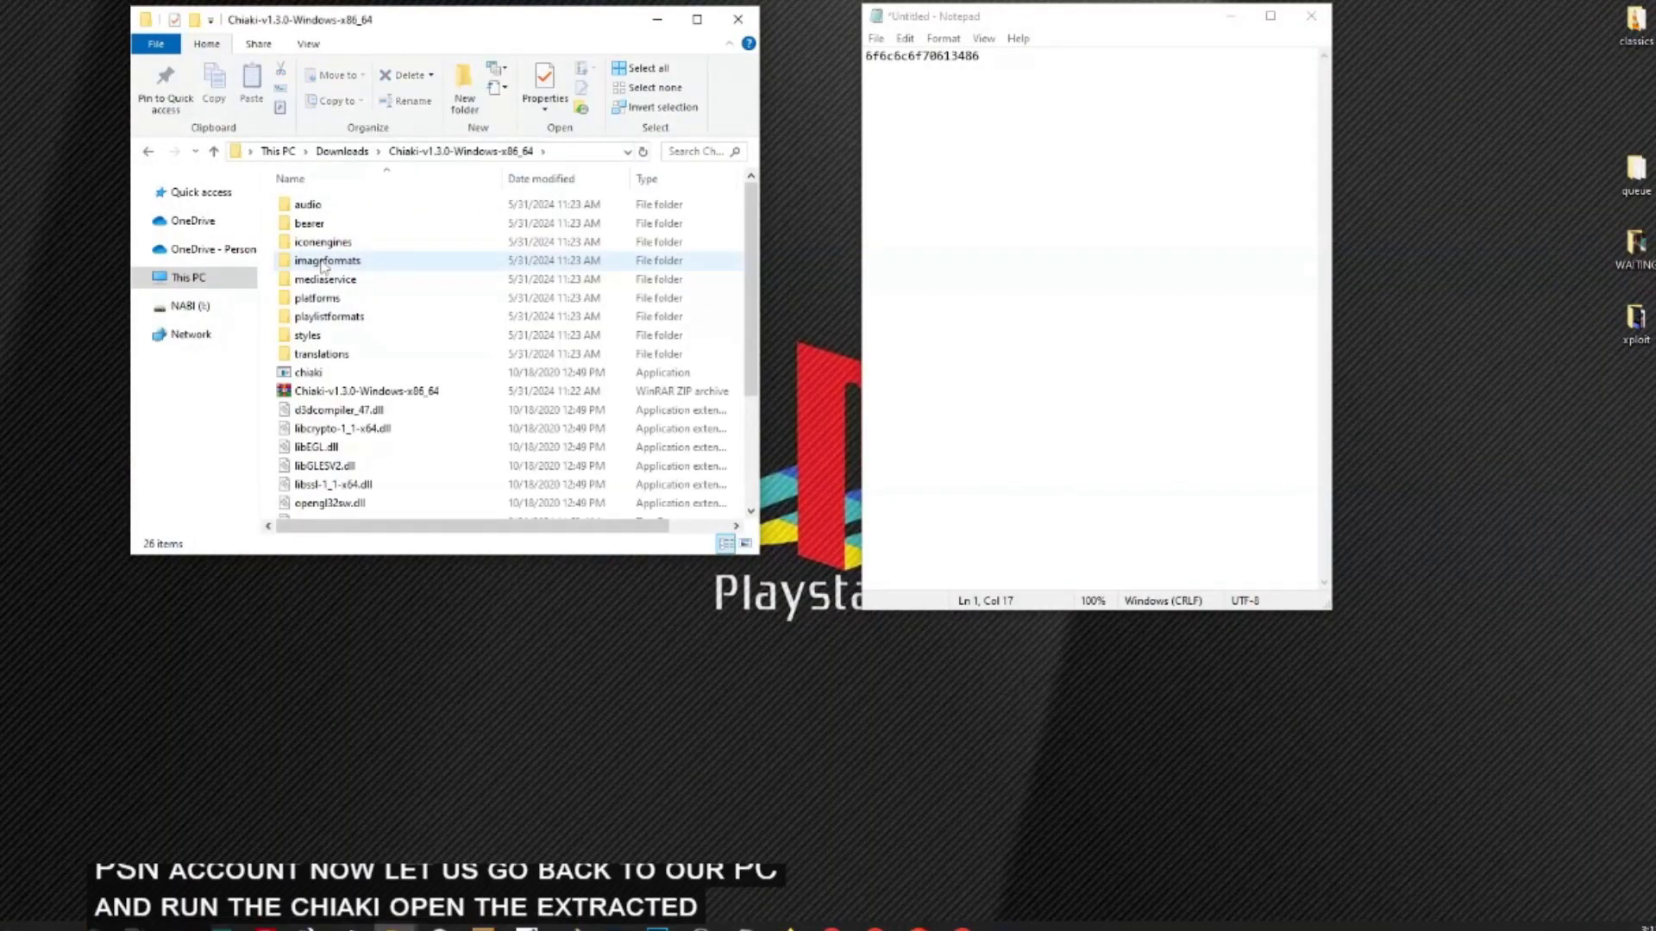
double_click(309, 372)
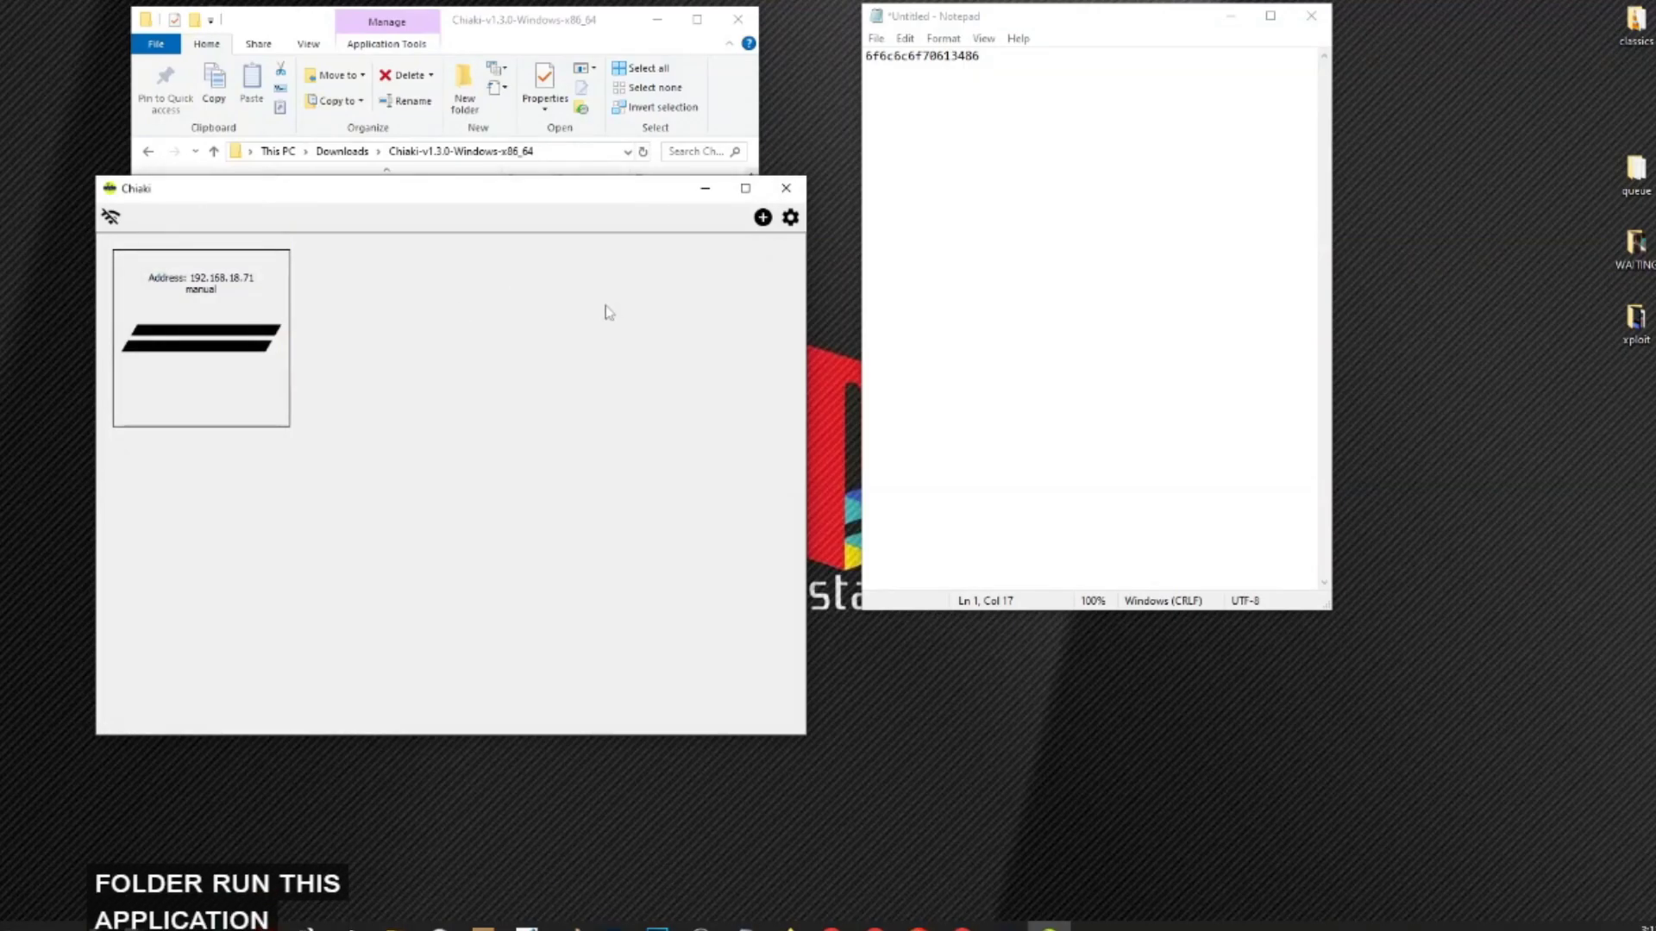
- Add a manual console with host 192.168.18.71, leaving it to register on first connection, and save it
click(762, 218)
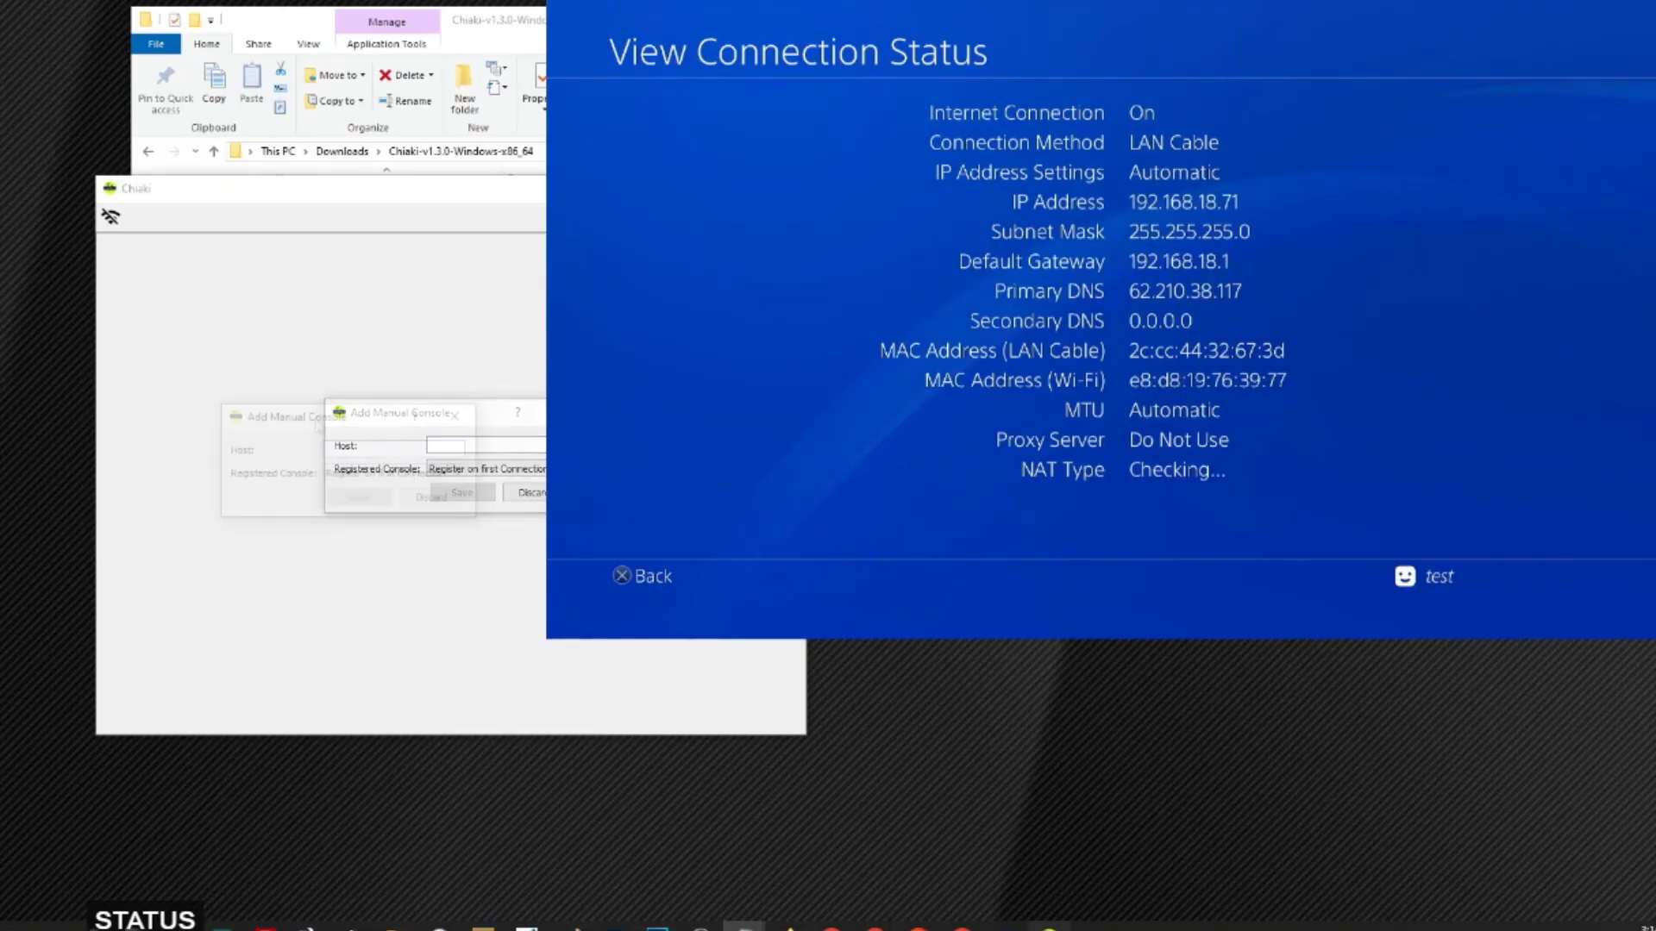
drag(422, 420, 318, 425)
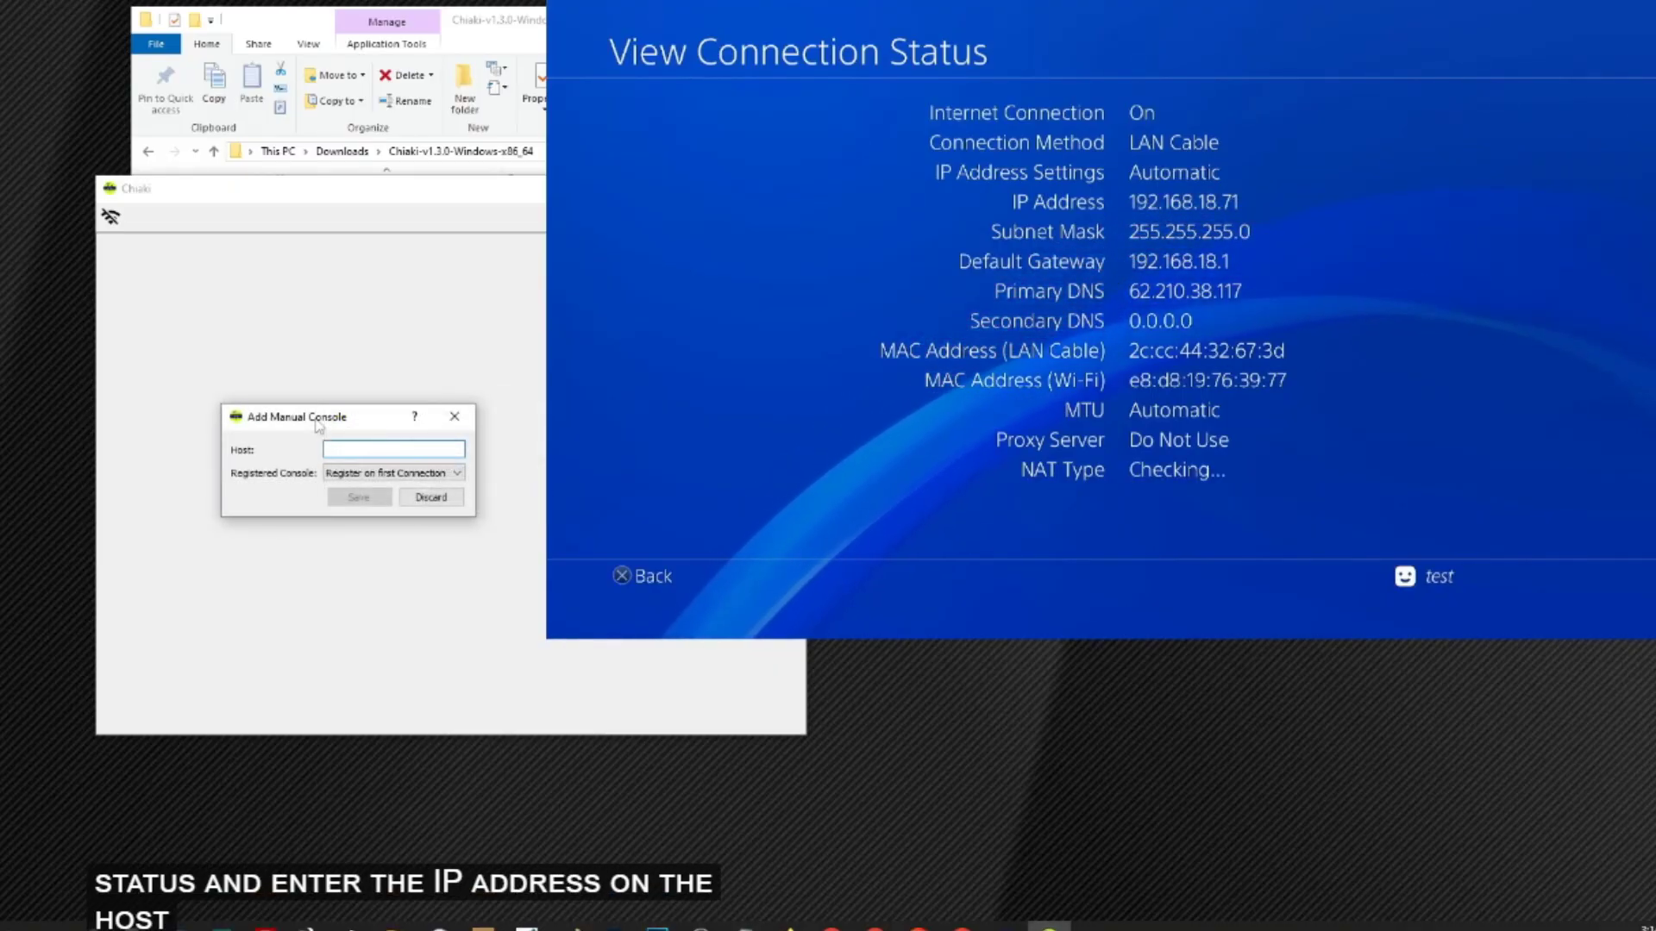
text(192.168.18.71)
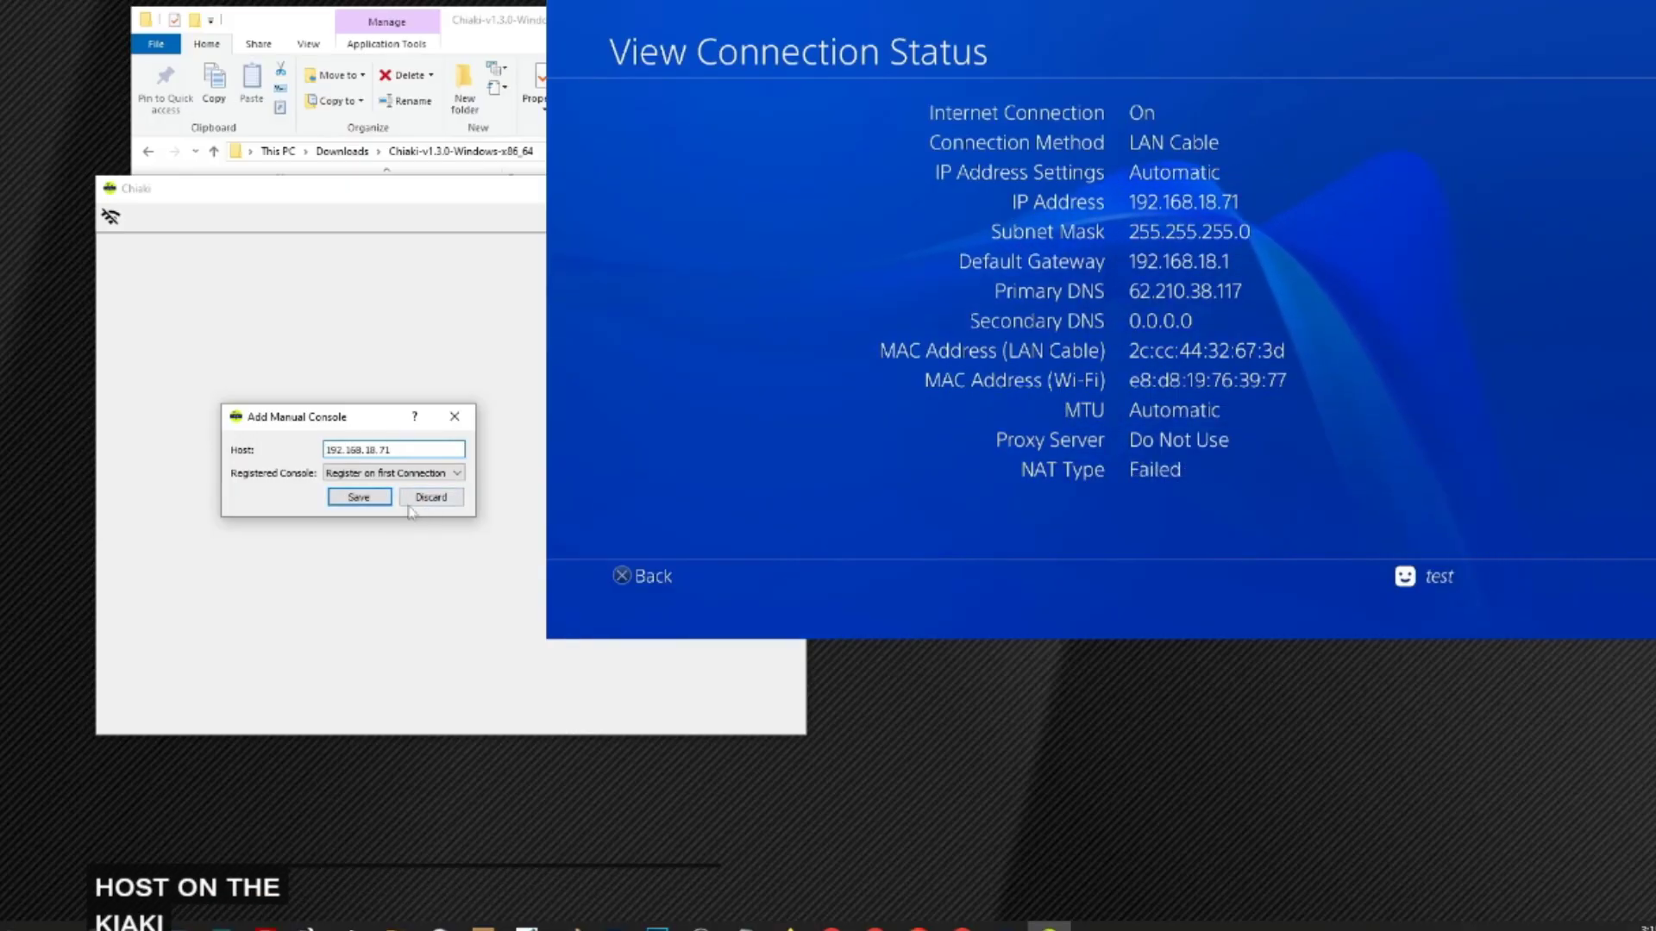
click(362, 497)
- Open the registration form for the console at 192.168.18.71 and enable Broadcast
click(228, 336)
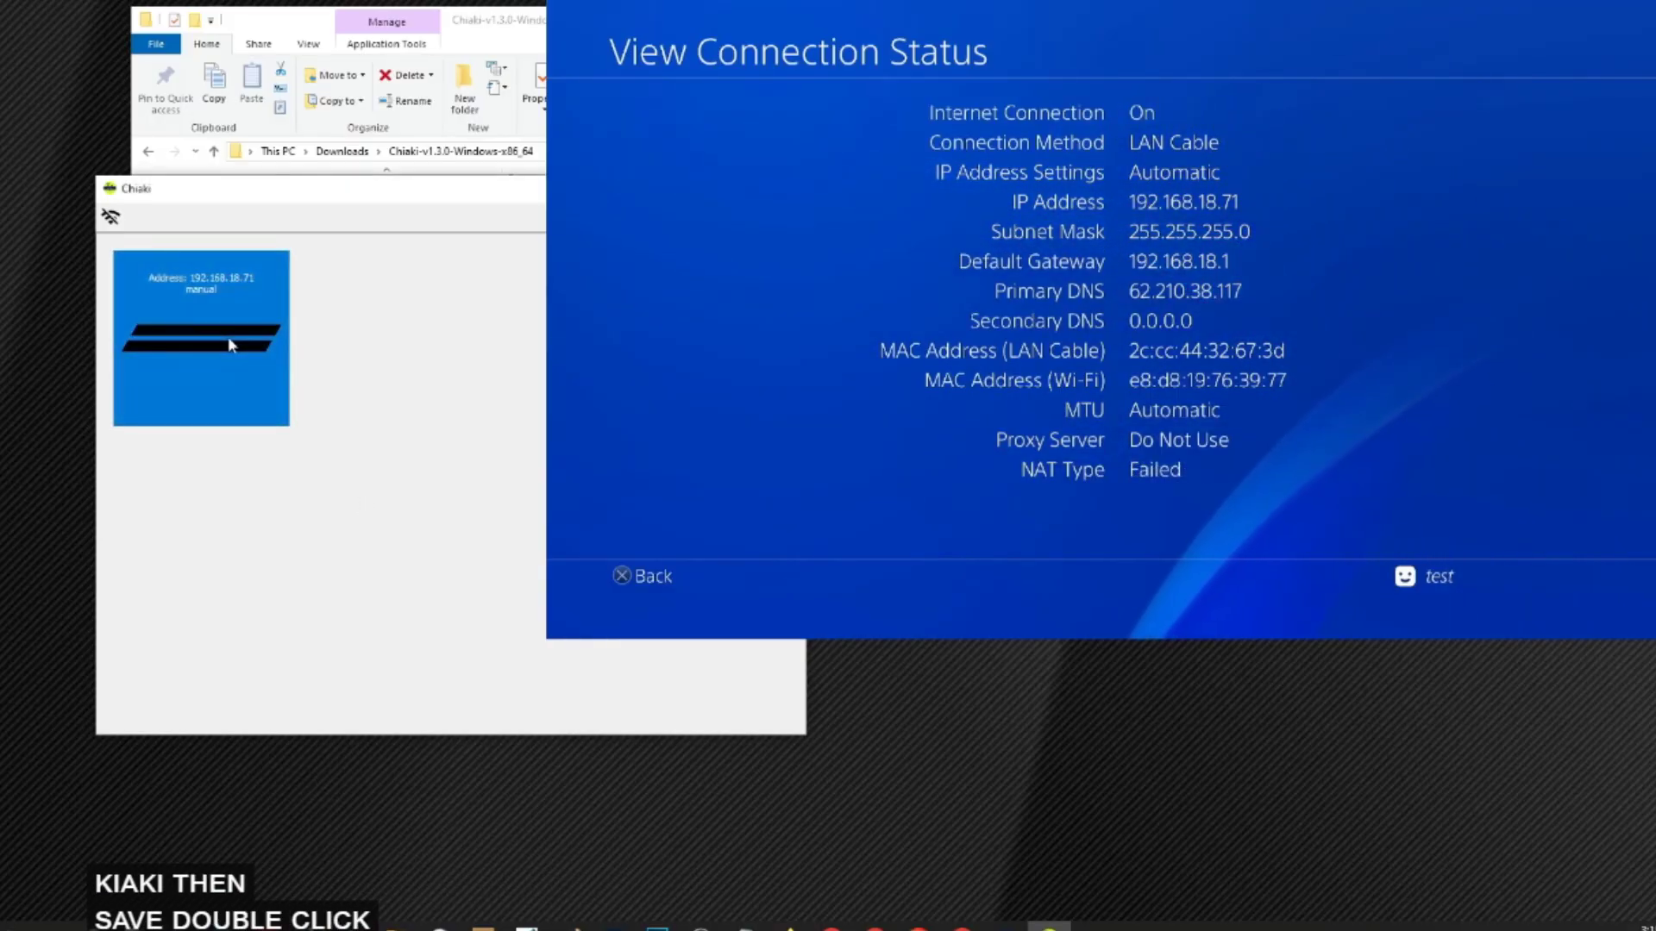
double_click(221, 328)
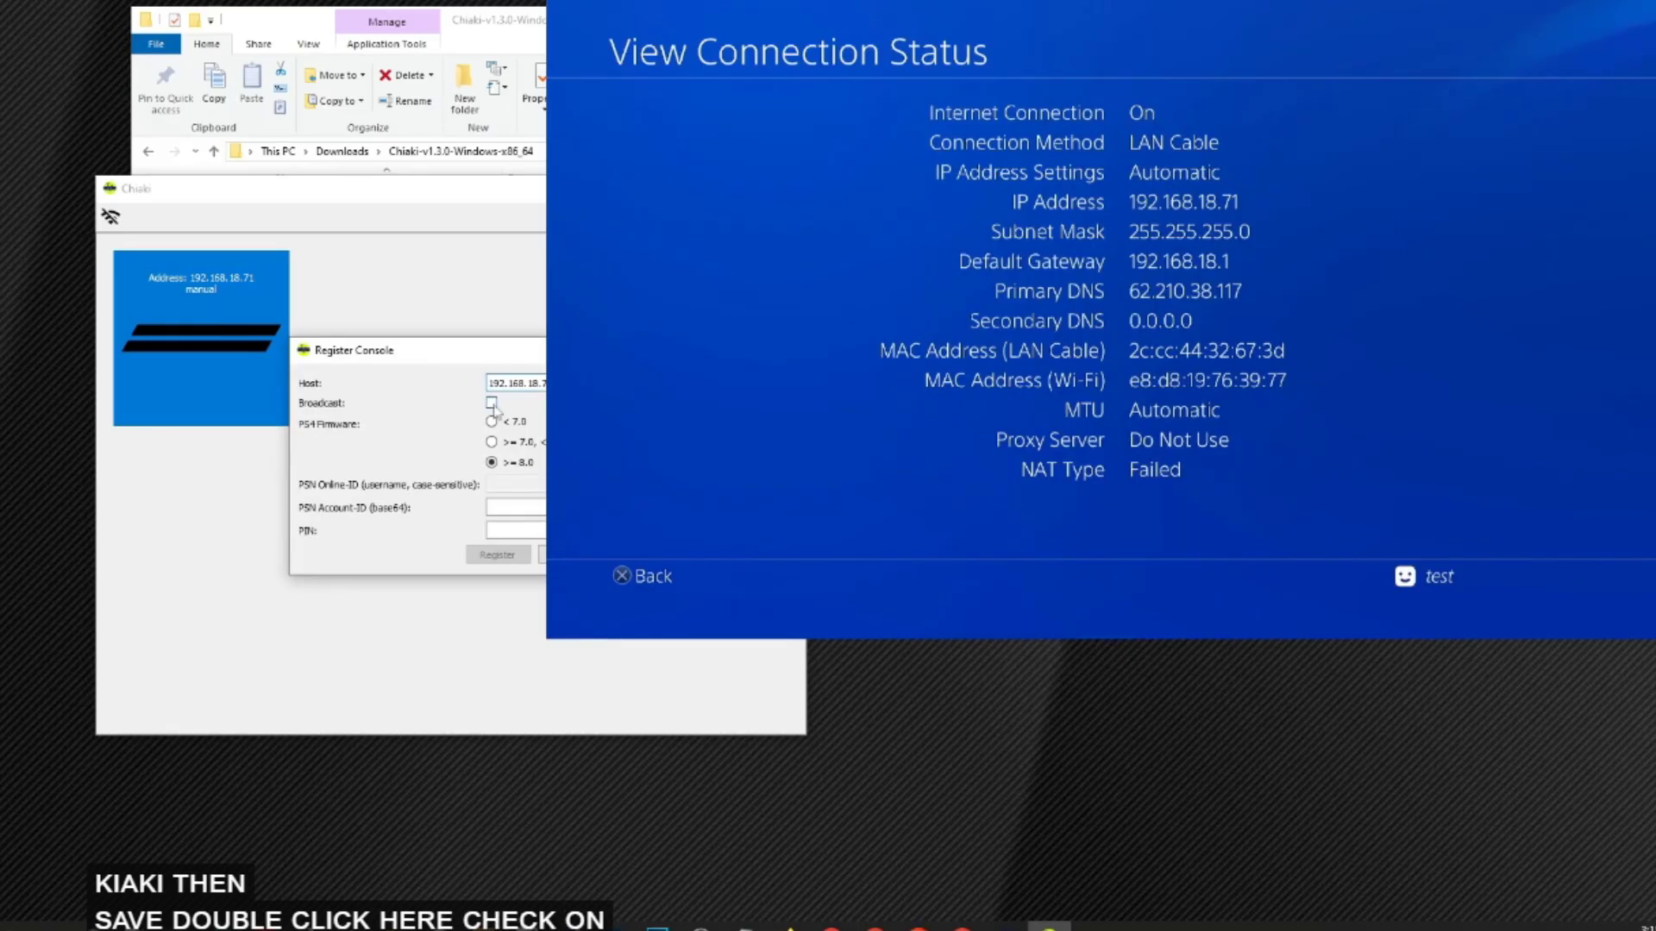
click(492, 403)
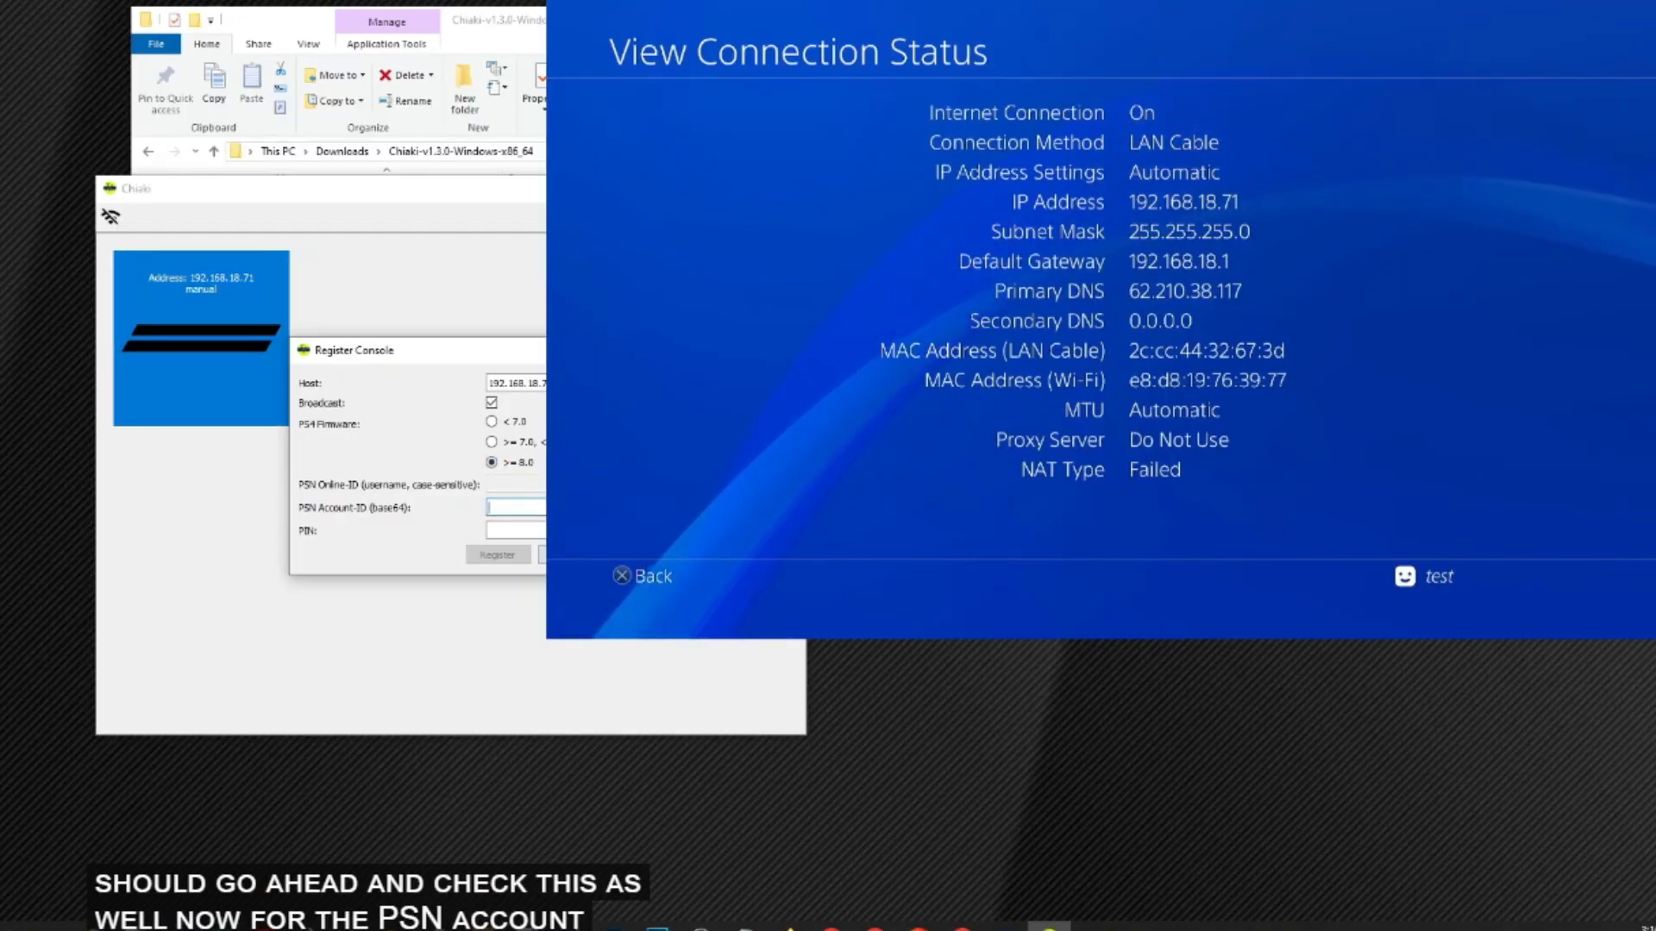
- Switch to the Notepad note and copy the hexadecimal account ID obtained from Apollo Save Tool
click(991, 699)
drag(412, 618, 423, 611)
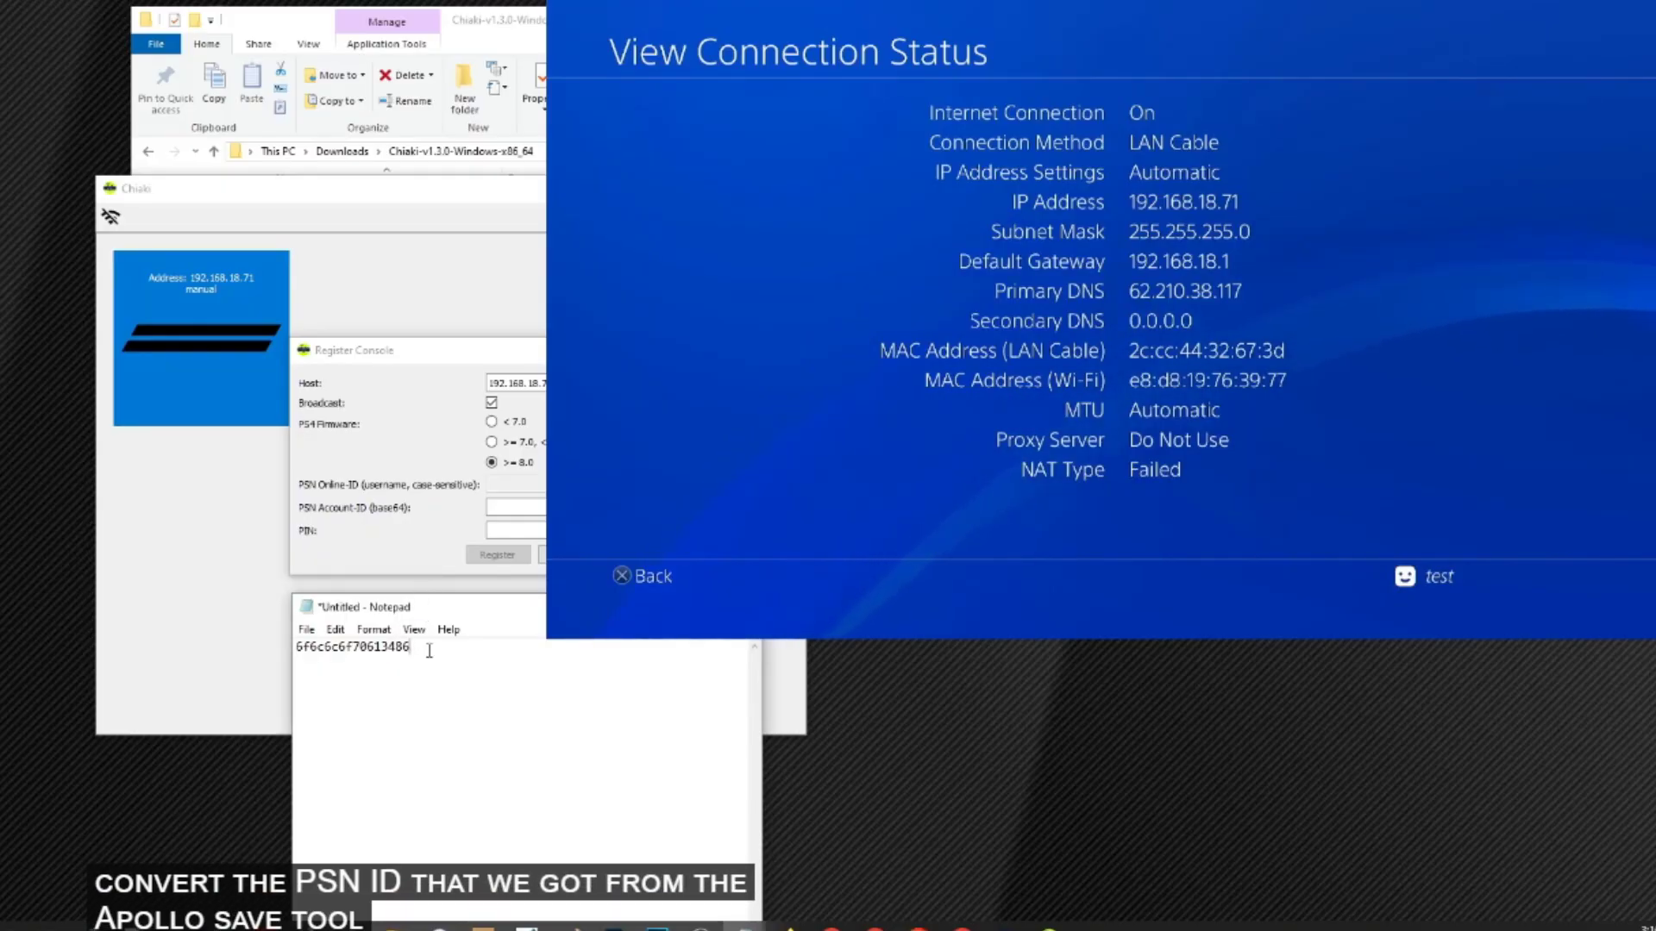
double_click(431, 649)
key(ctrl+c)
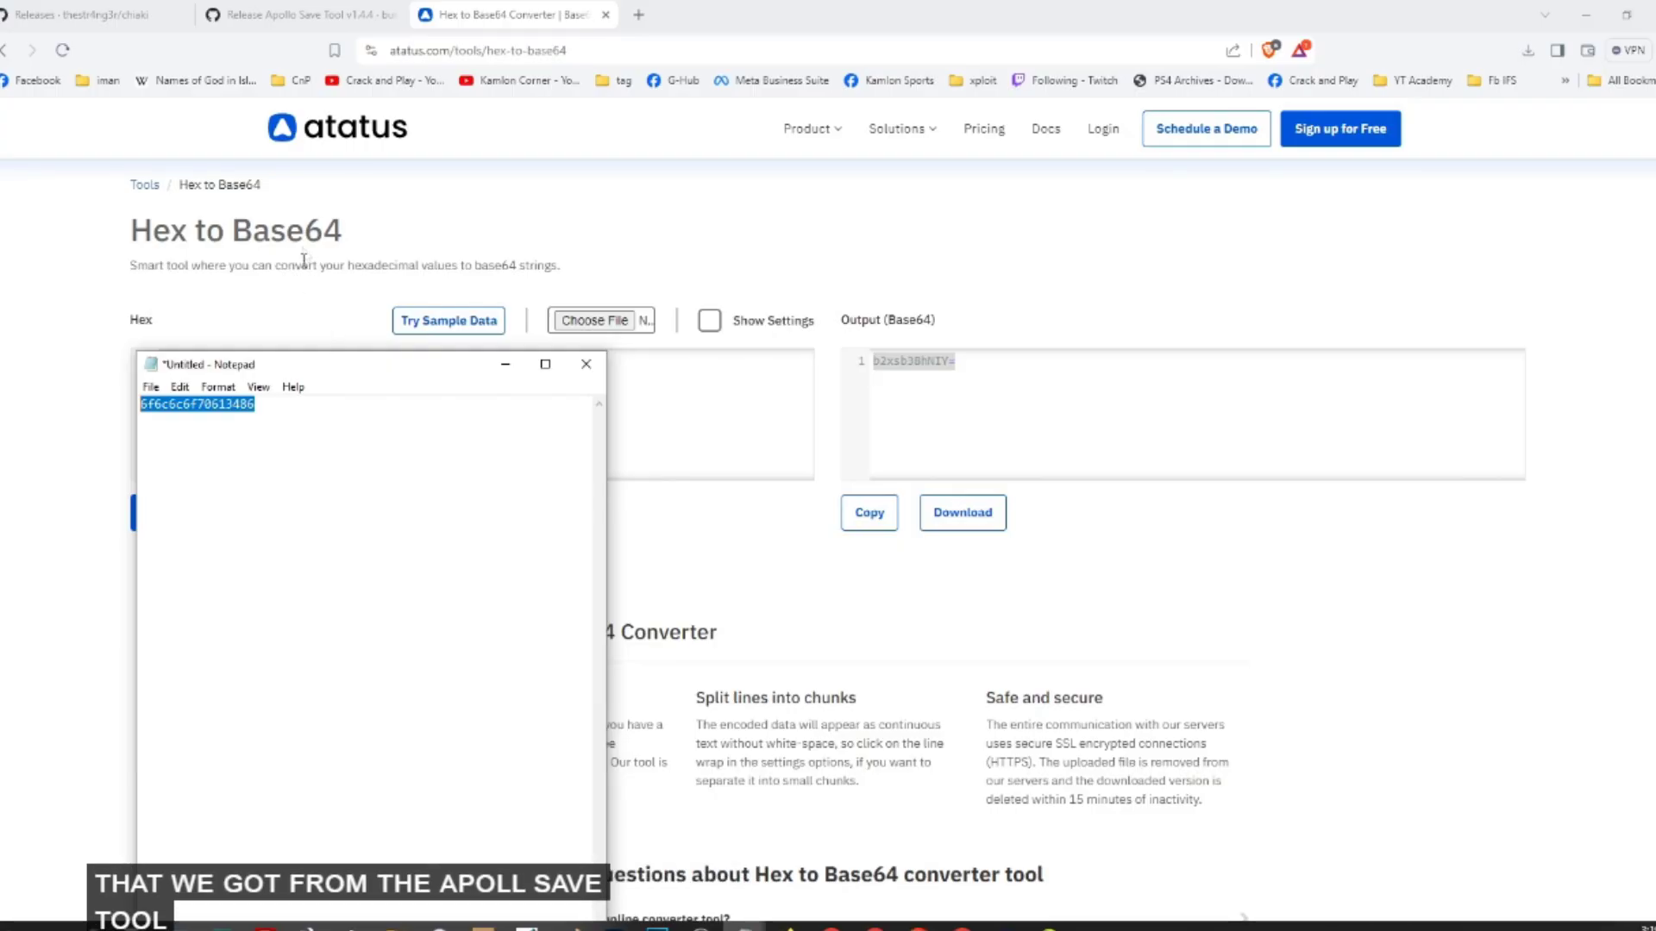
- Convert the copied ID on the atatus Hex to Base64 page and enter the result as Chiaki's PSN Account-ID
click(304, 425)
key(ctrl+v)
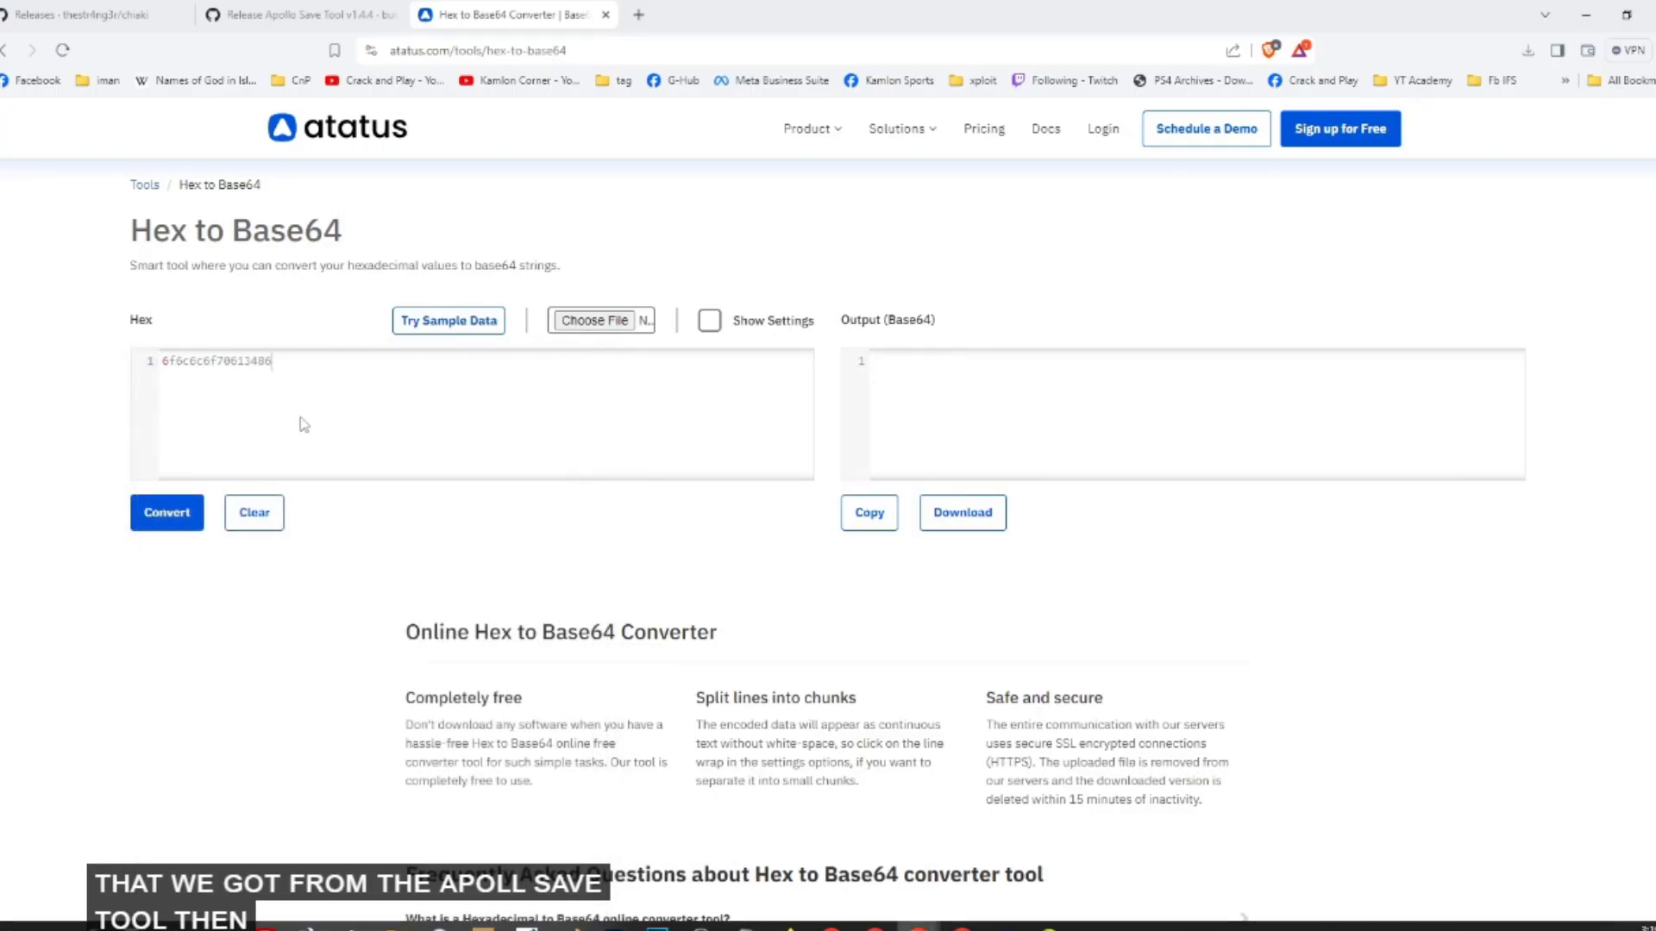
click(158, 514)
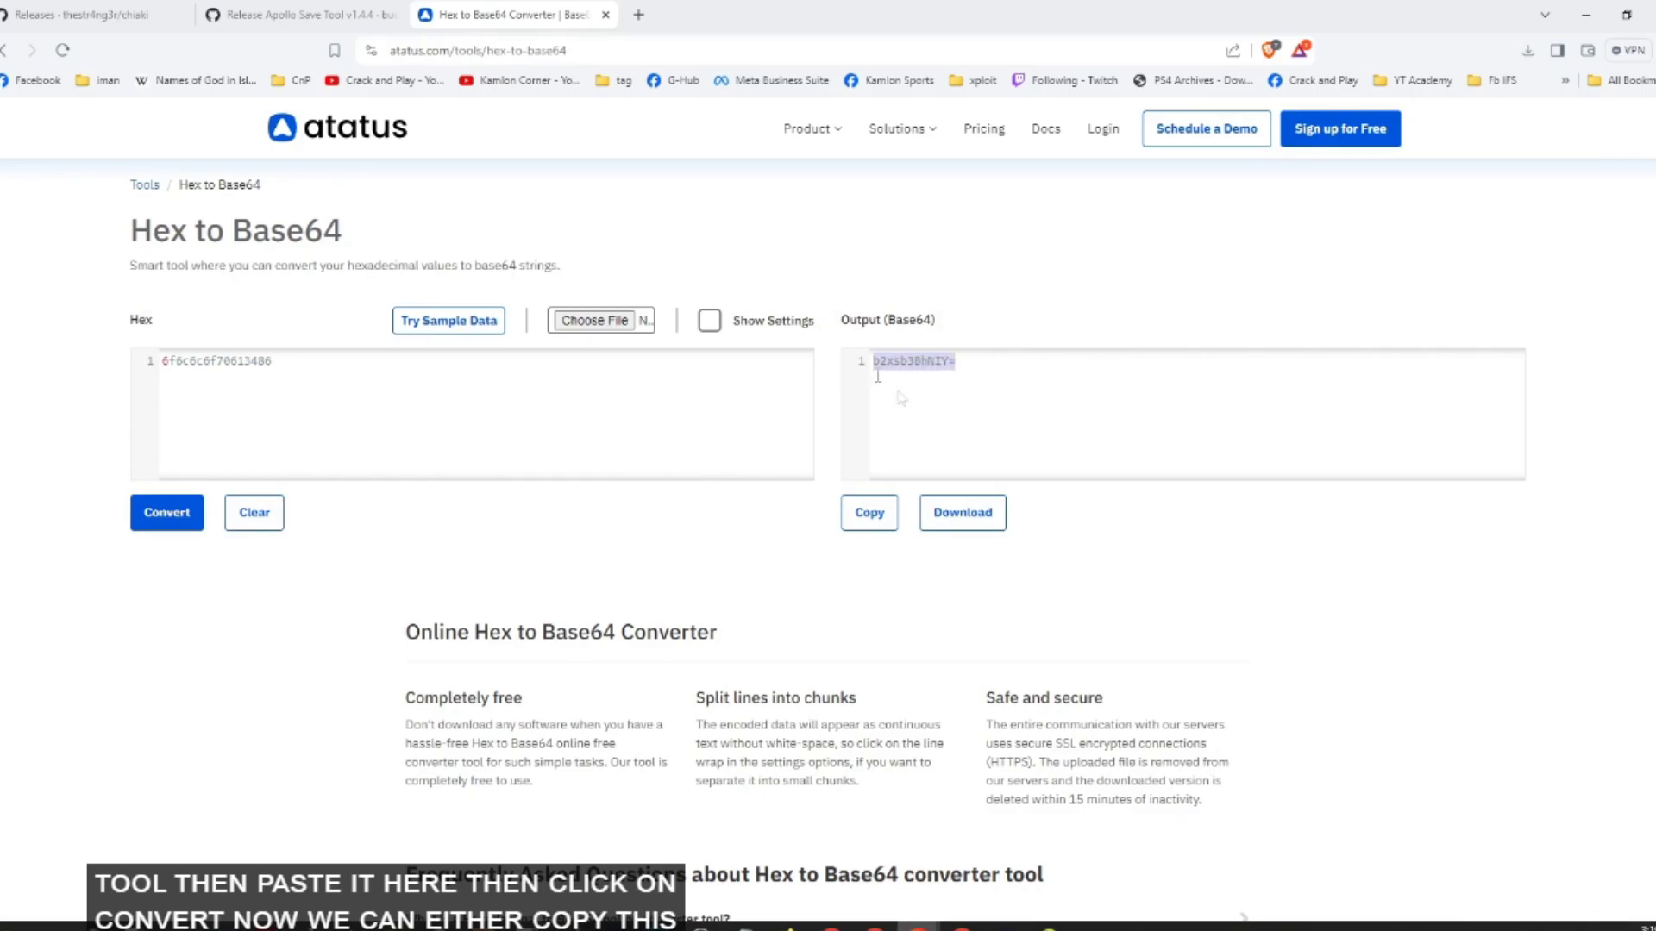
click(953, 514)
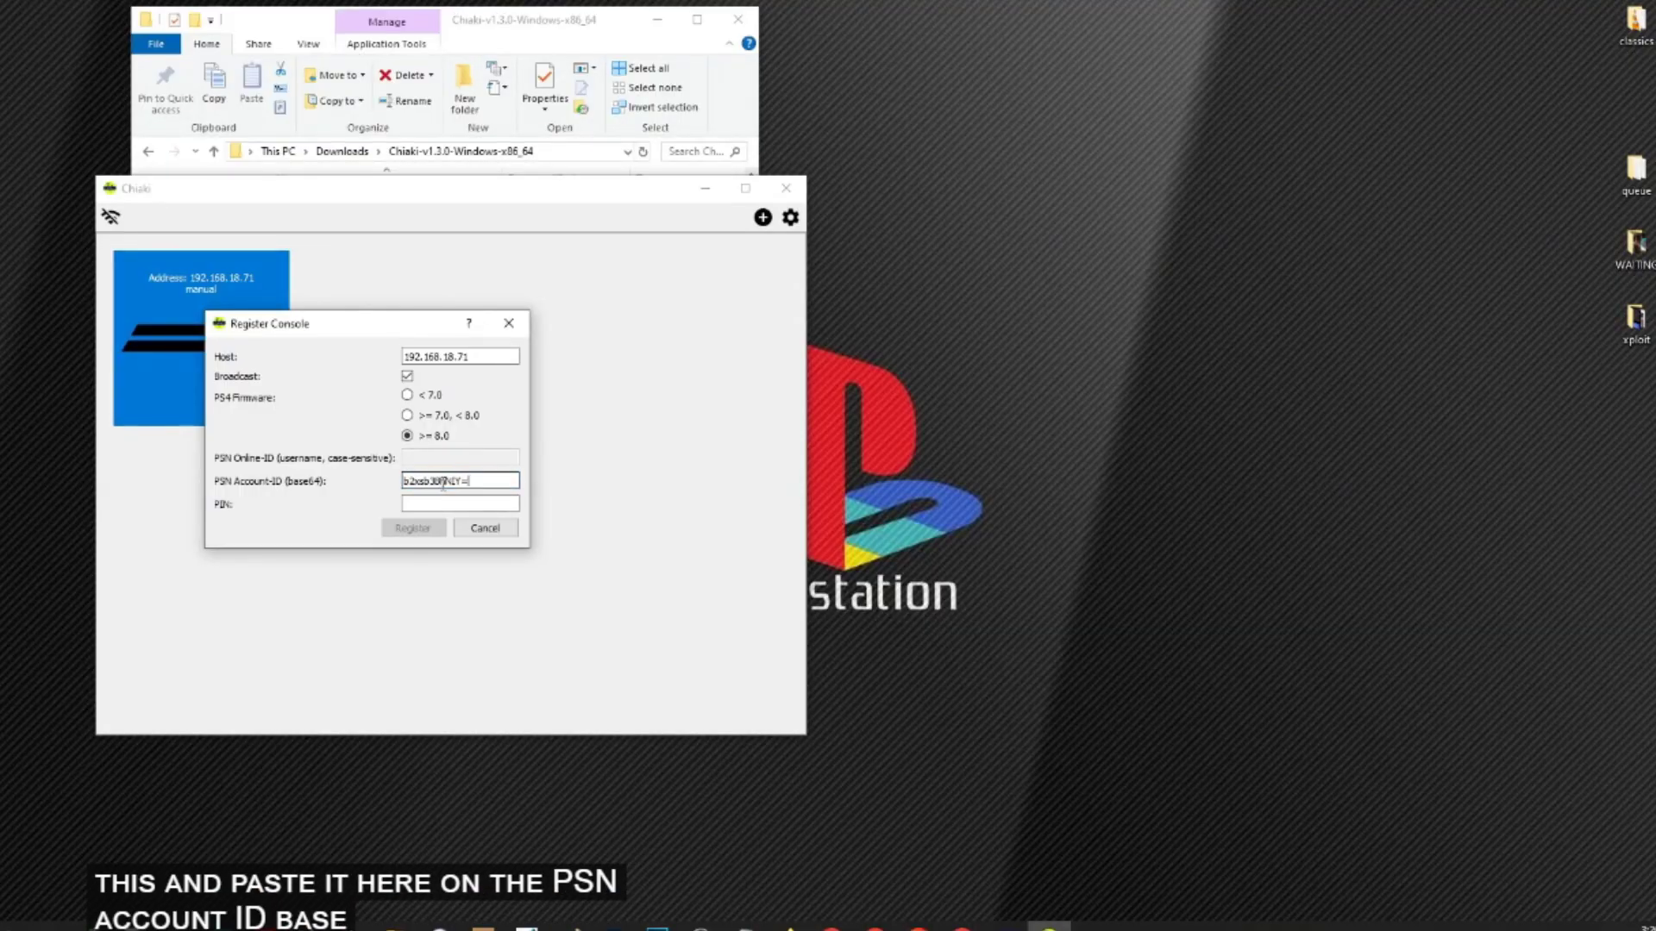
click(446, 503)
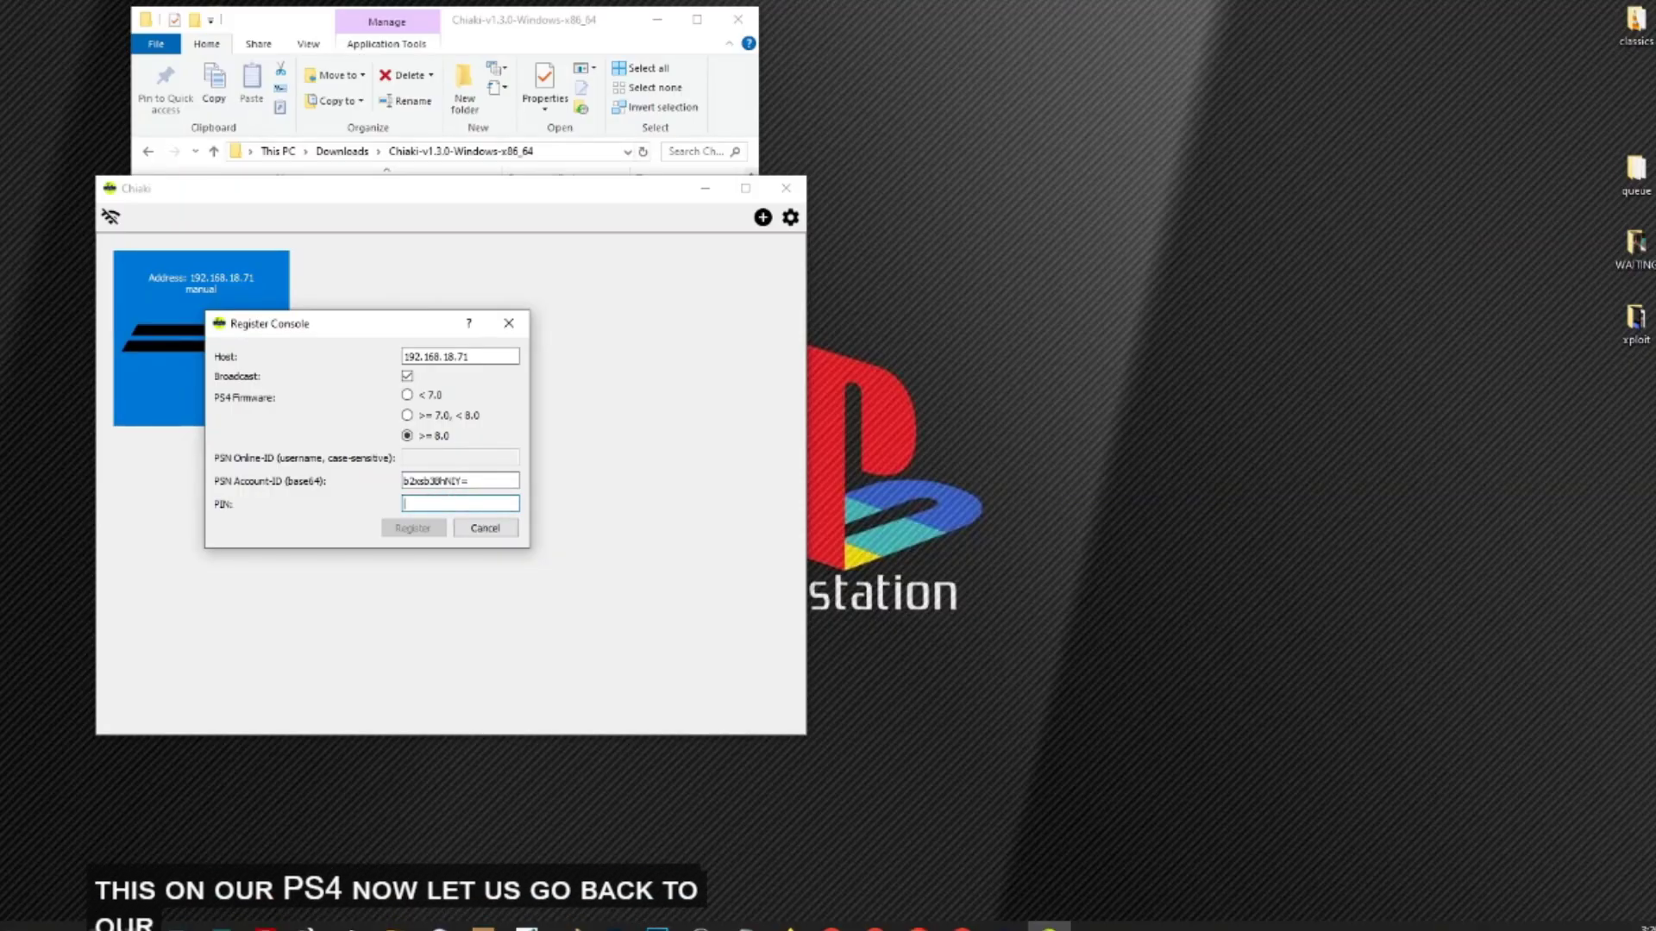
- Switch to the PS4 and start Add Device in Remote Play Connection Settings to get a pairing number
key(alt+Tab)
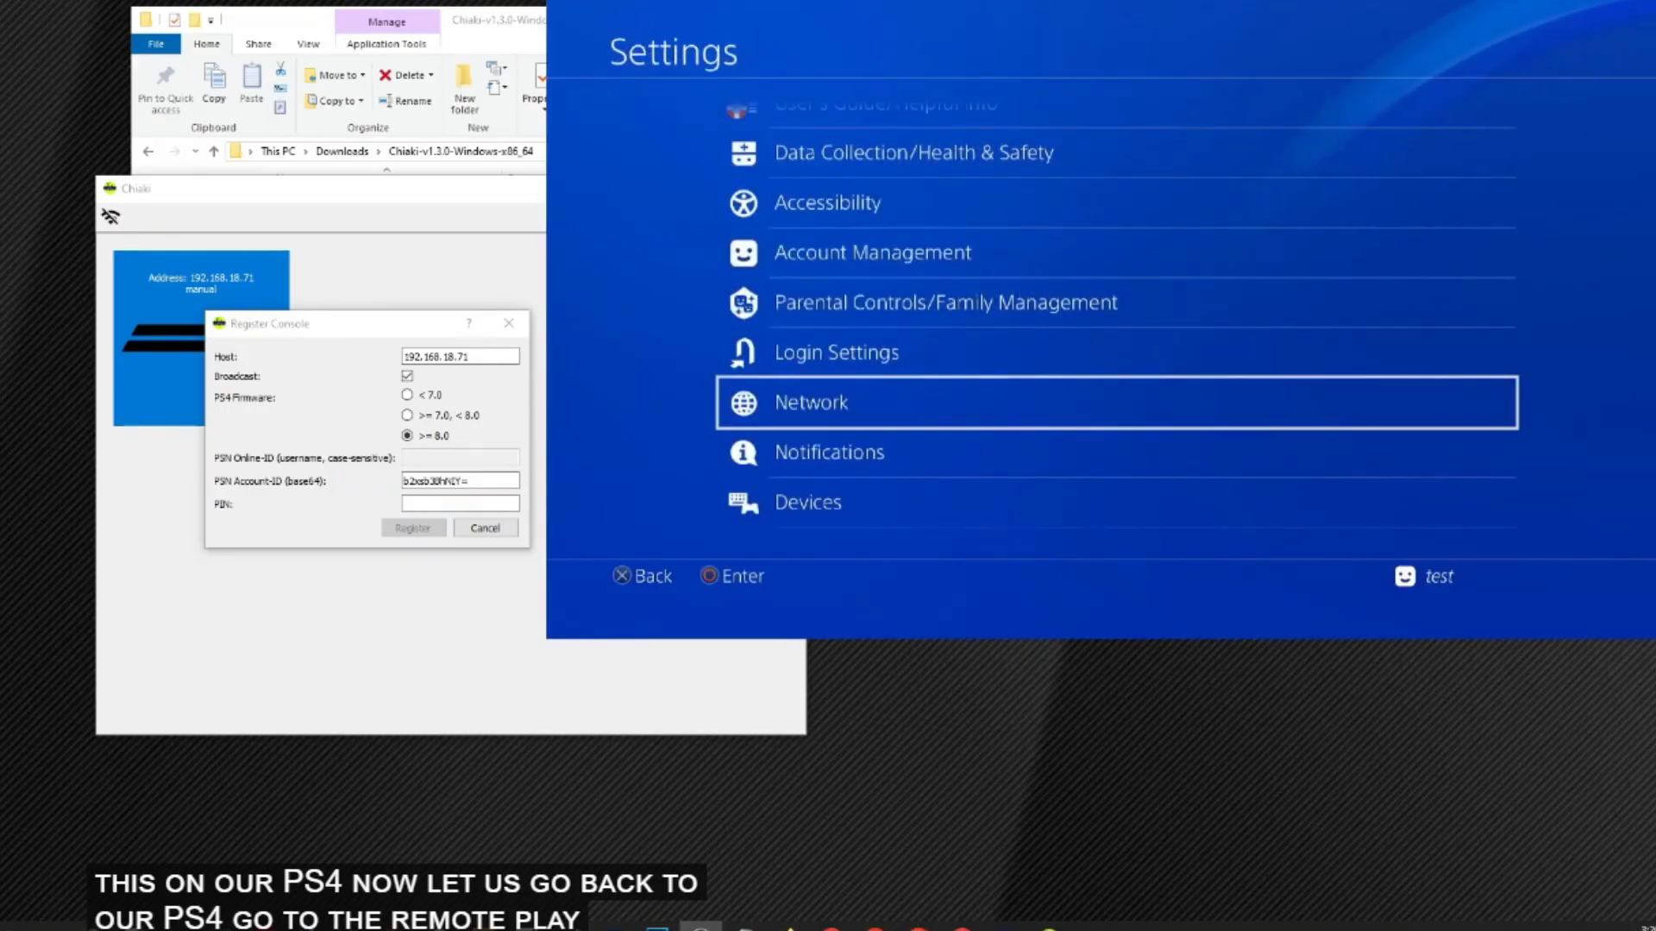
key(Down)
key(Down)
key(Down)
key(Down)
key(Down)
key(Down)
key(Down)
key(Down)
key(Down)
key(Down)
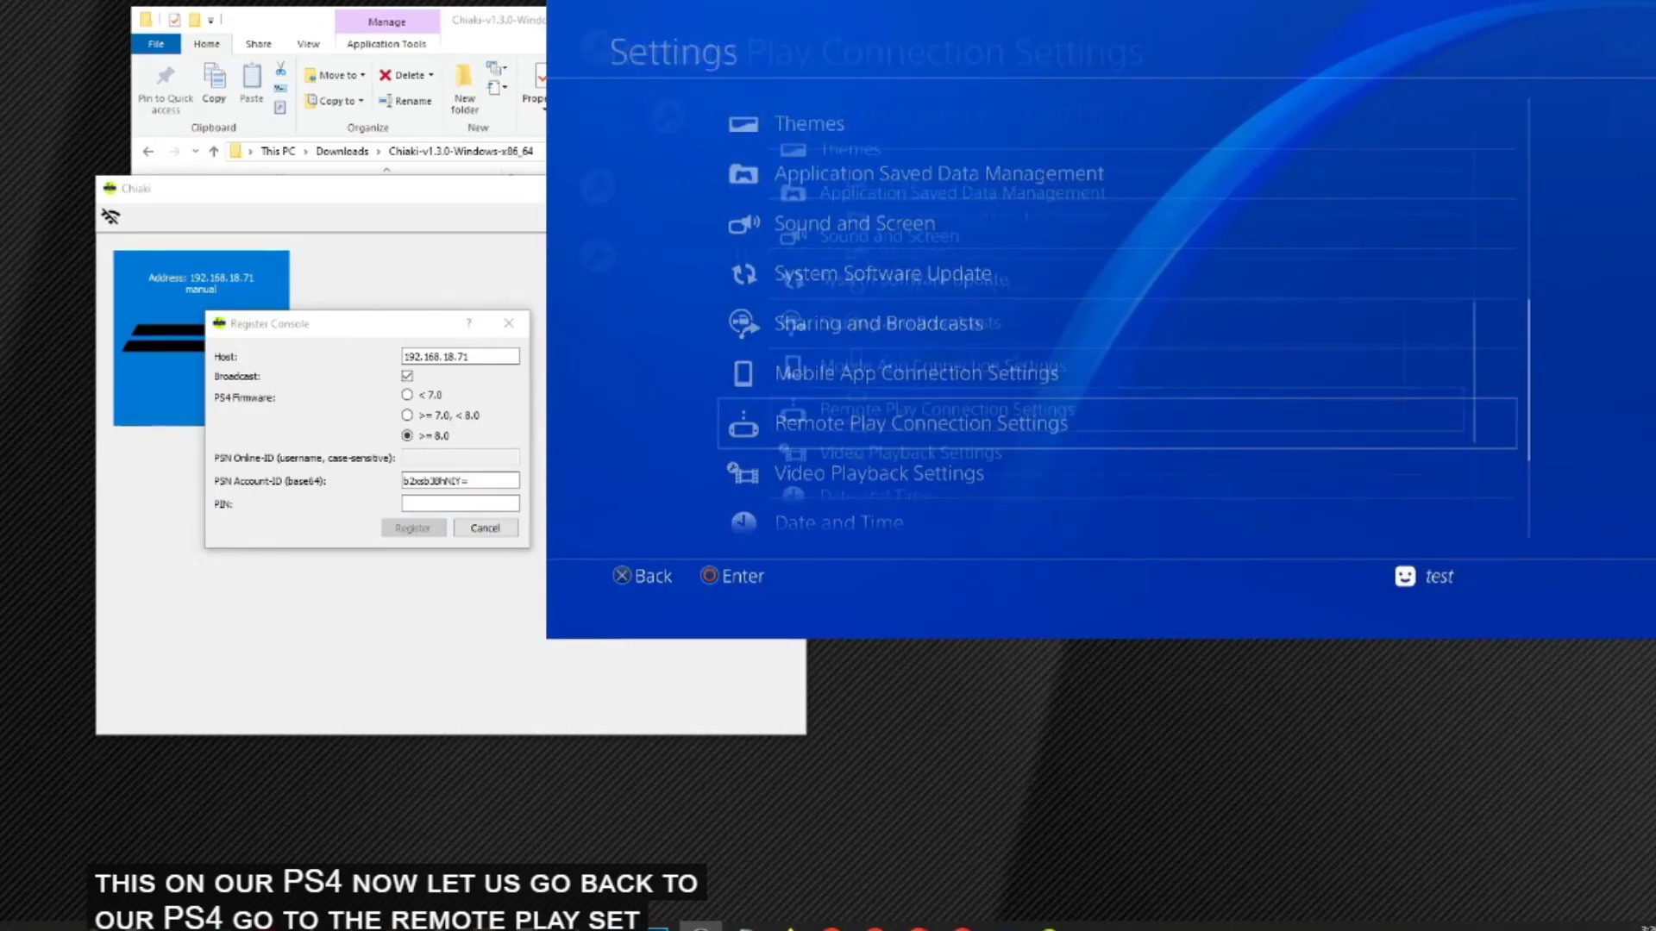
key(Return)
key(Down)
key(Return)
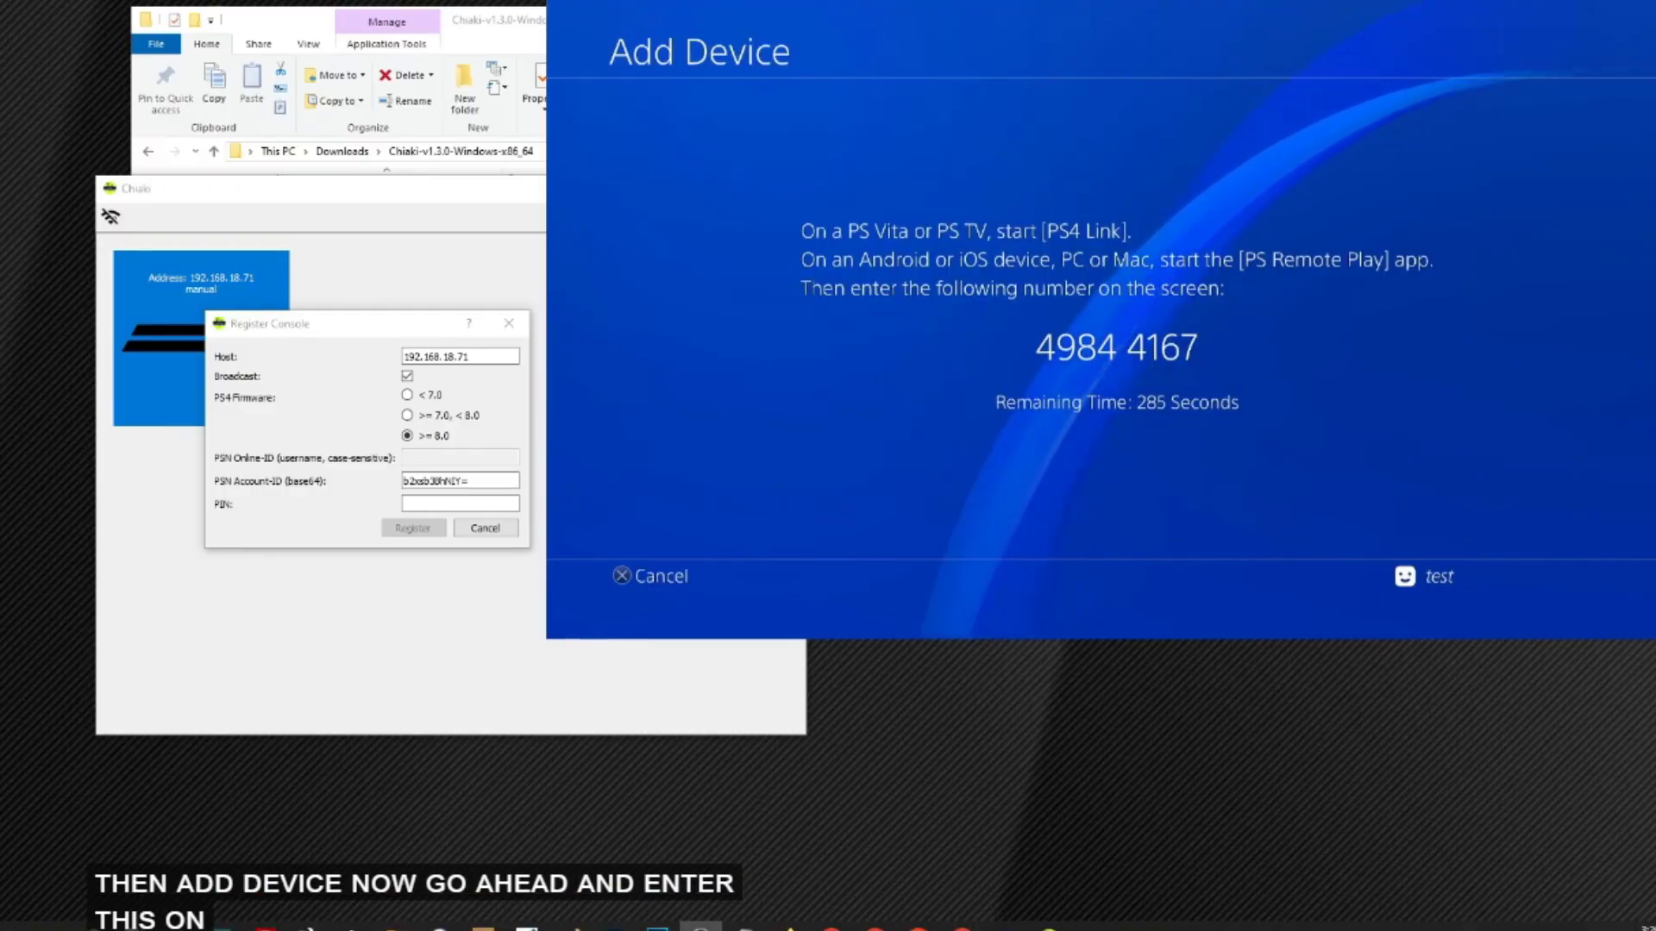
- Try to register the console with the pairing PIN from the PS4, and allow chiaki through the Windows firewall on private networks
click(502, 506)
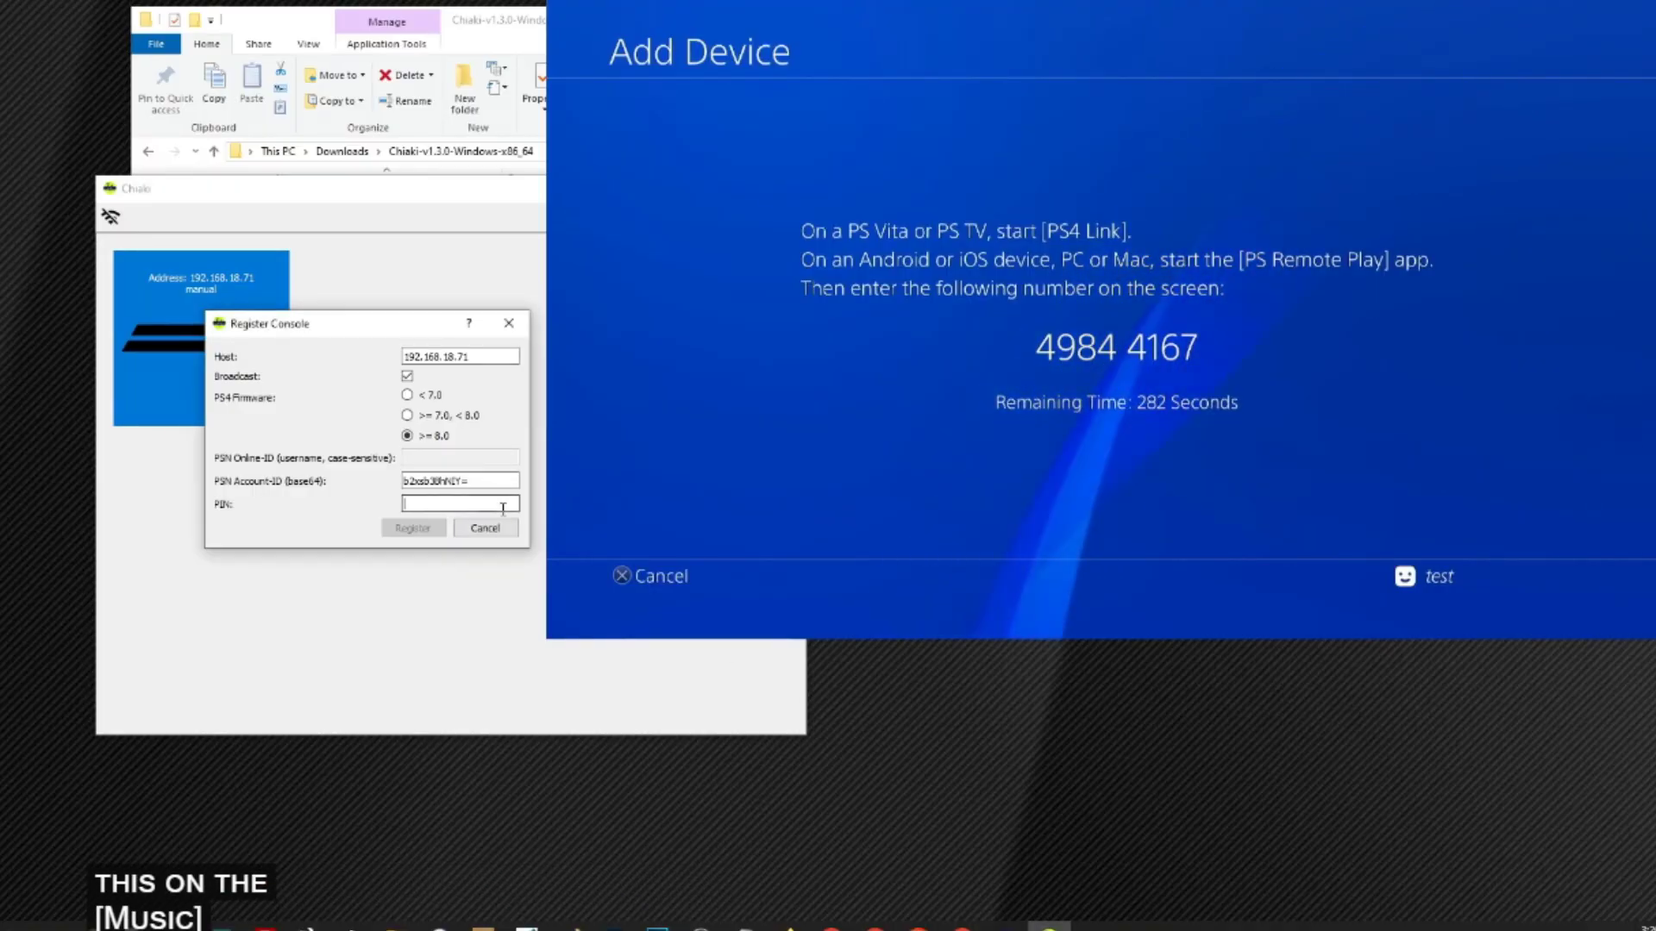
text(49844167)
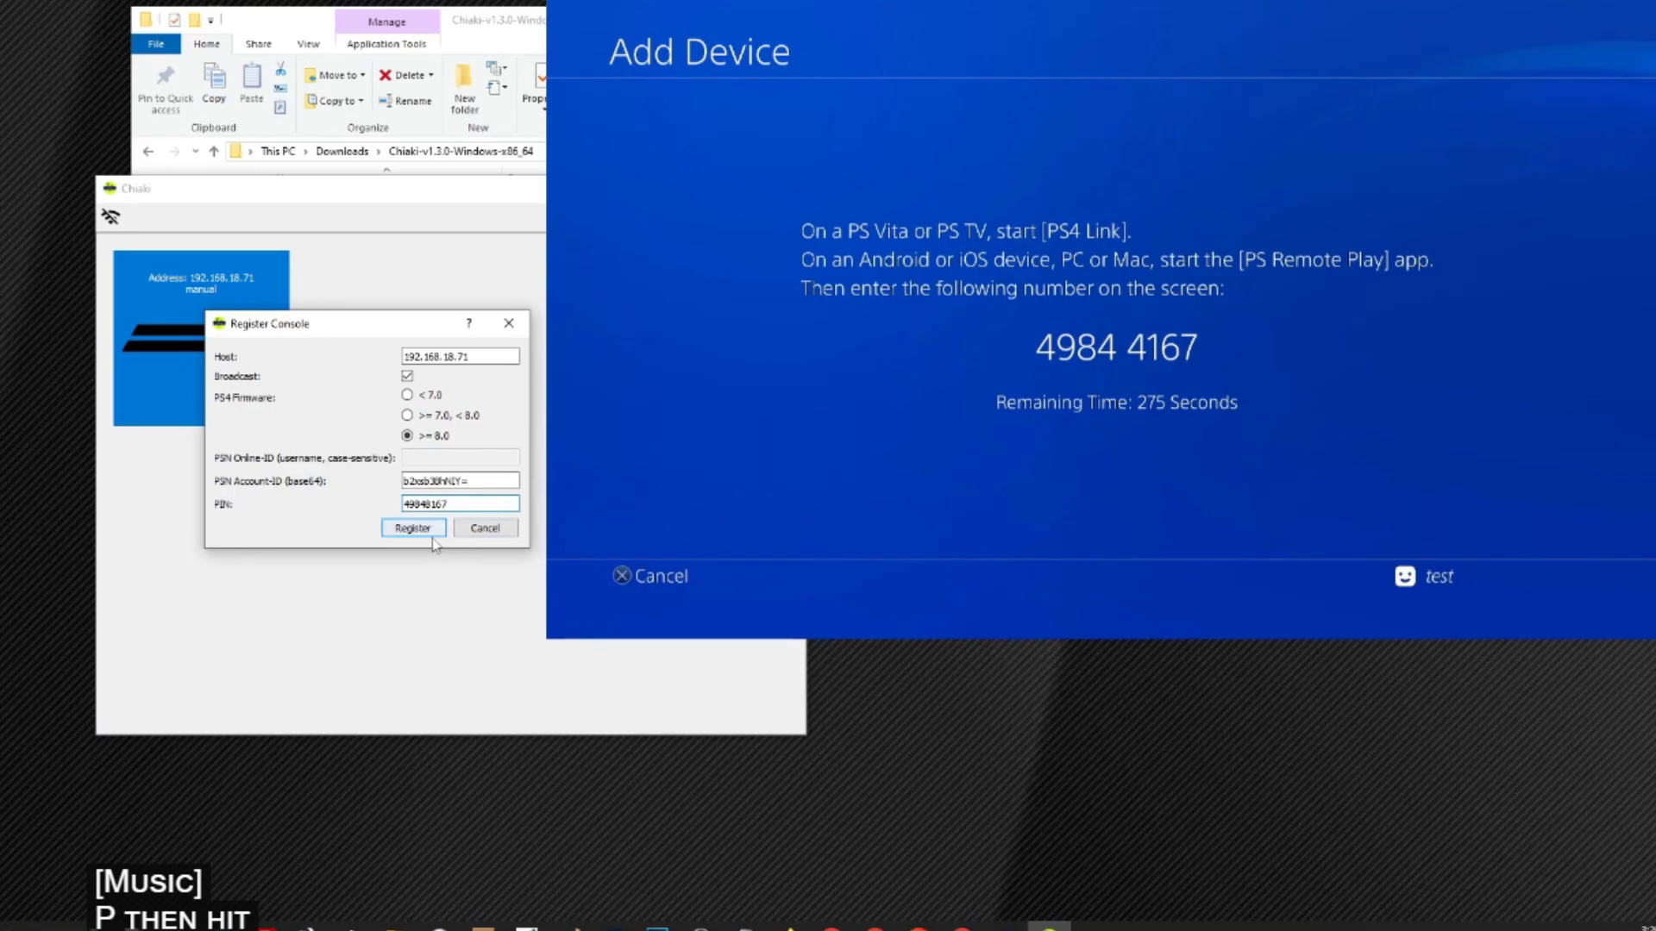
click(413, 527)
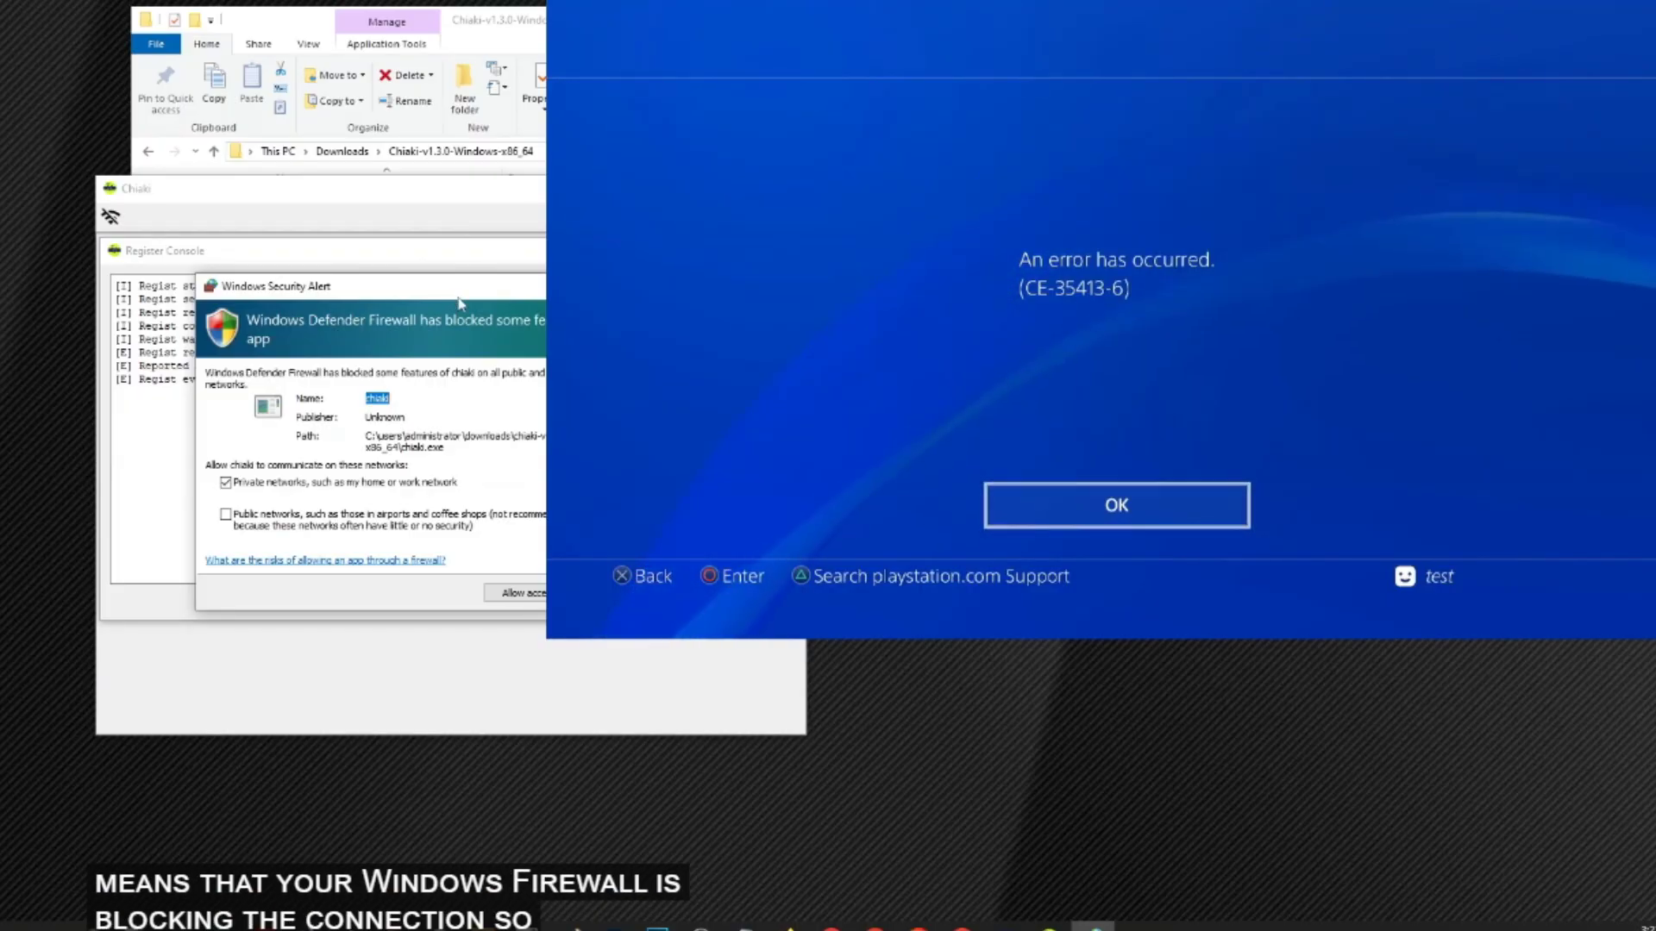
click(523, 595)
click(524, 602)
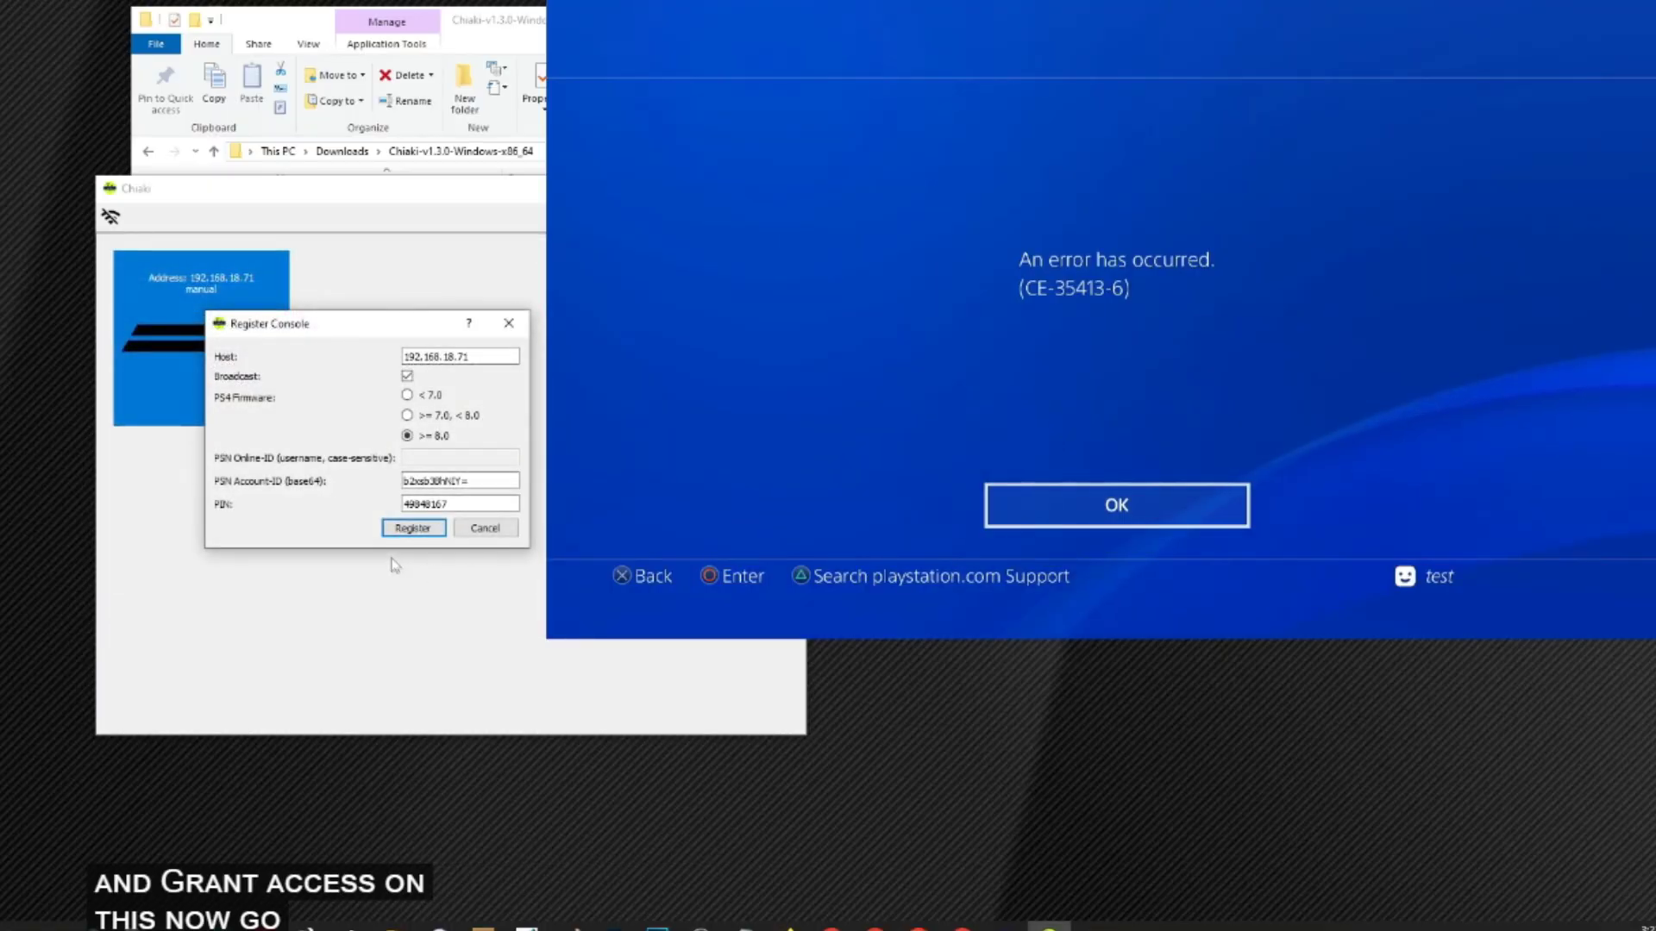
- Replace the PIN with the newly generated pairing number from the PS4 and register the console again
click(411, 535)
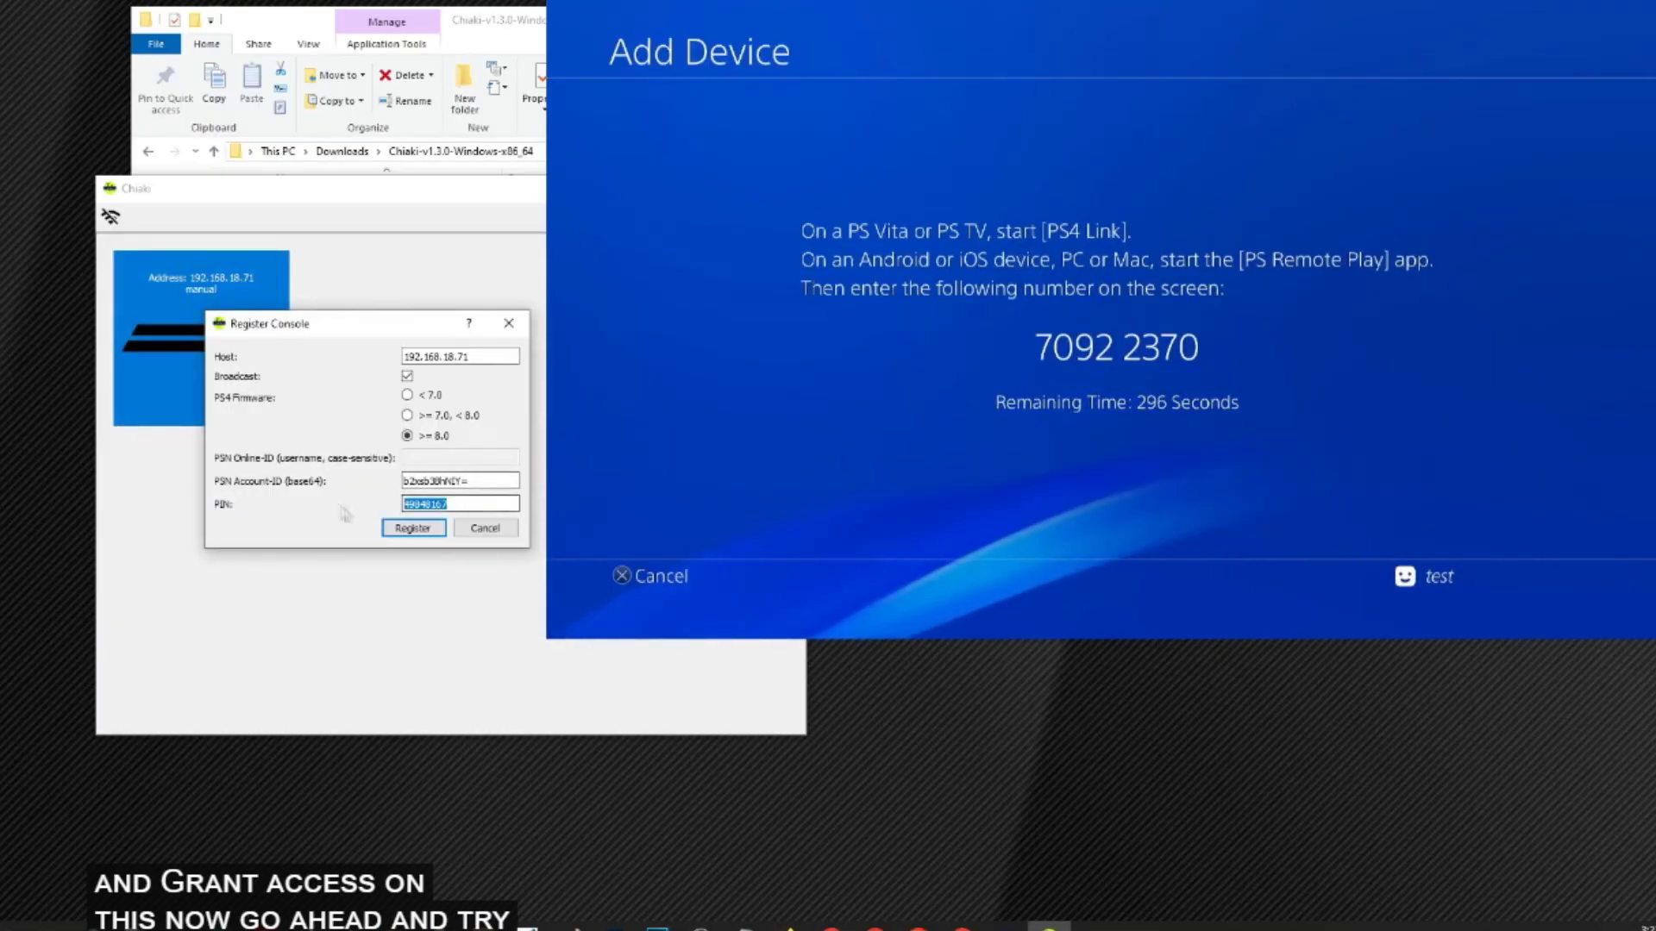
text(70922370)
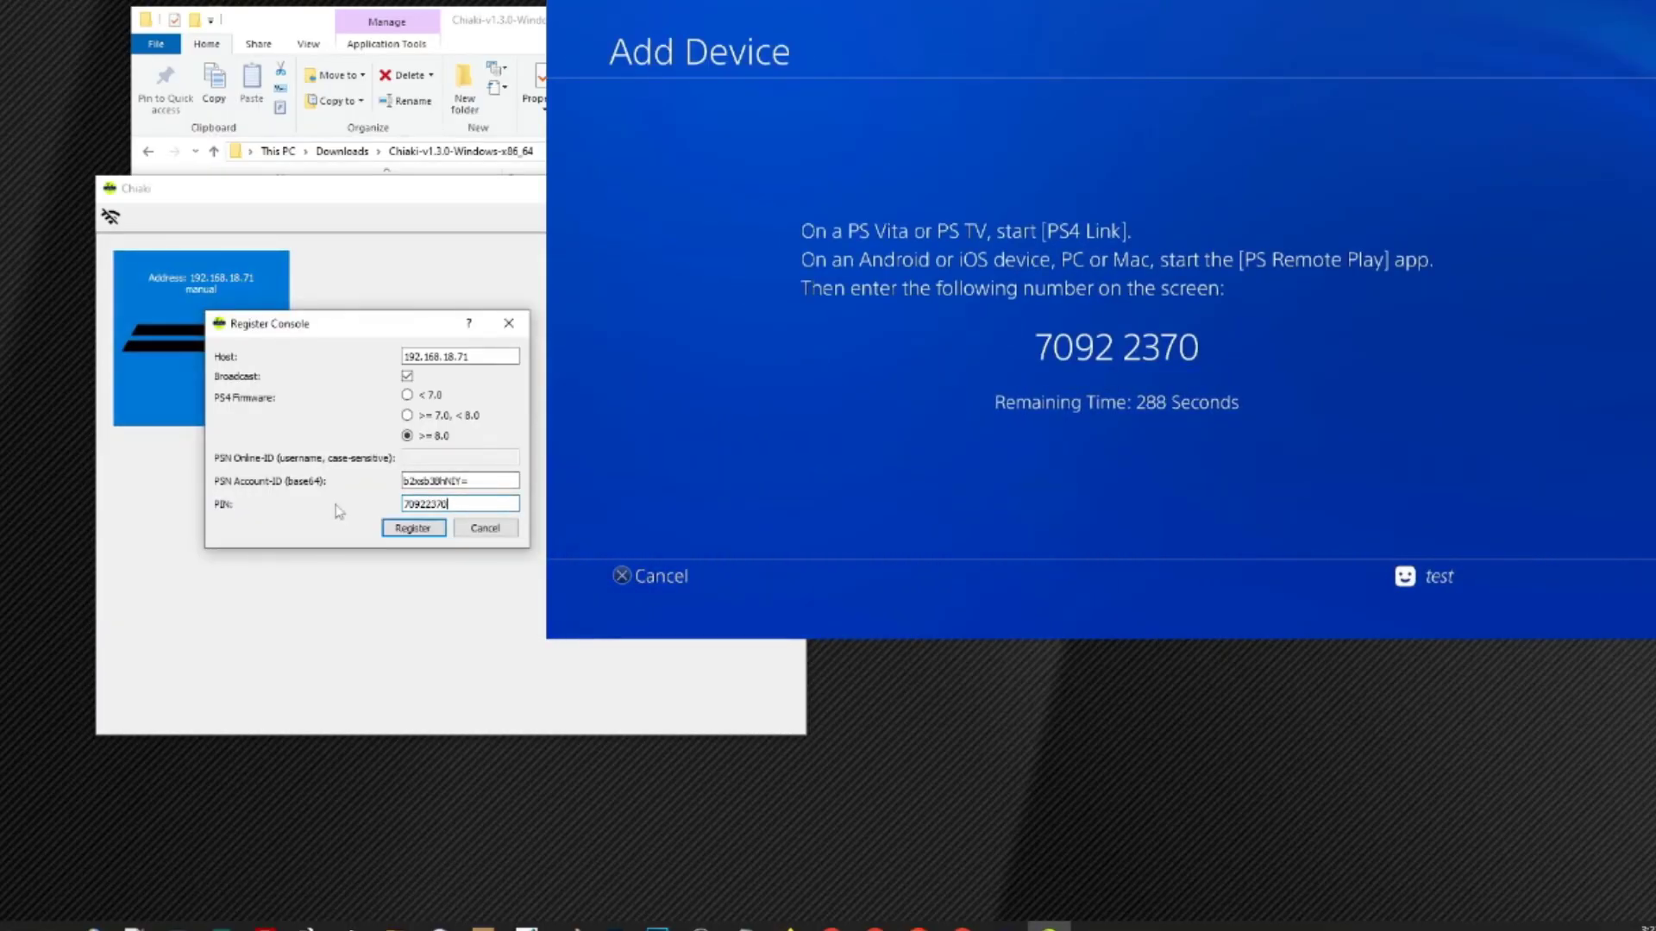
key(Return)
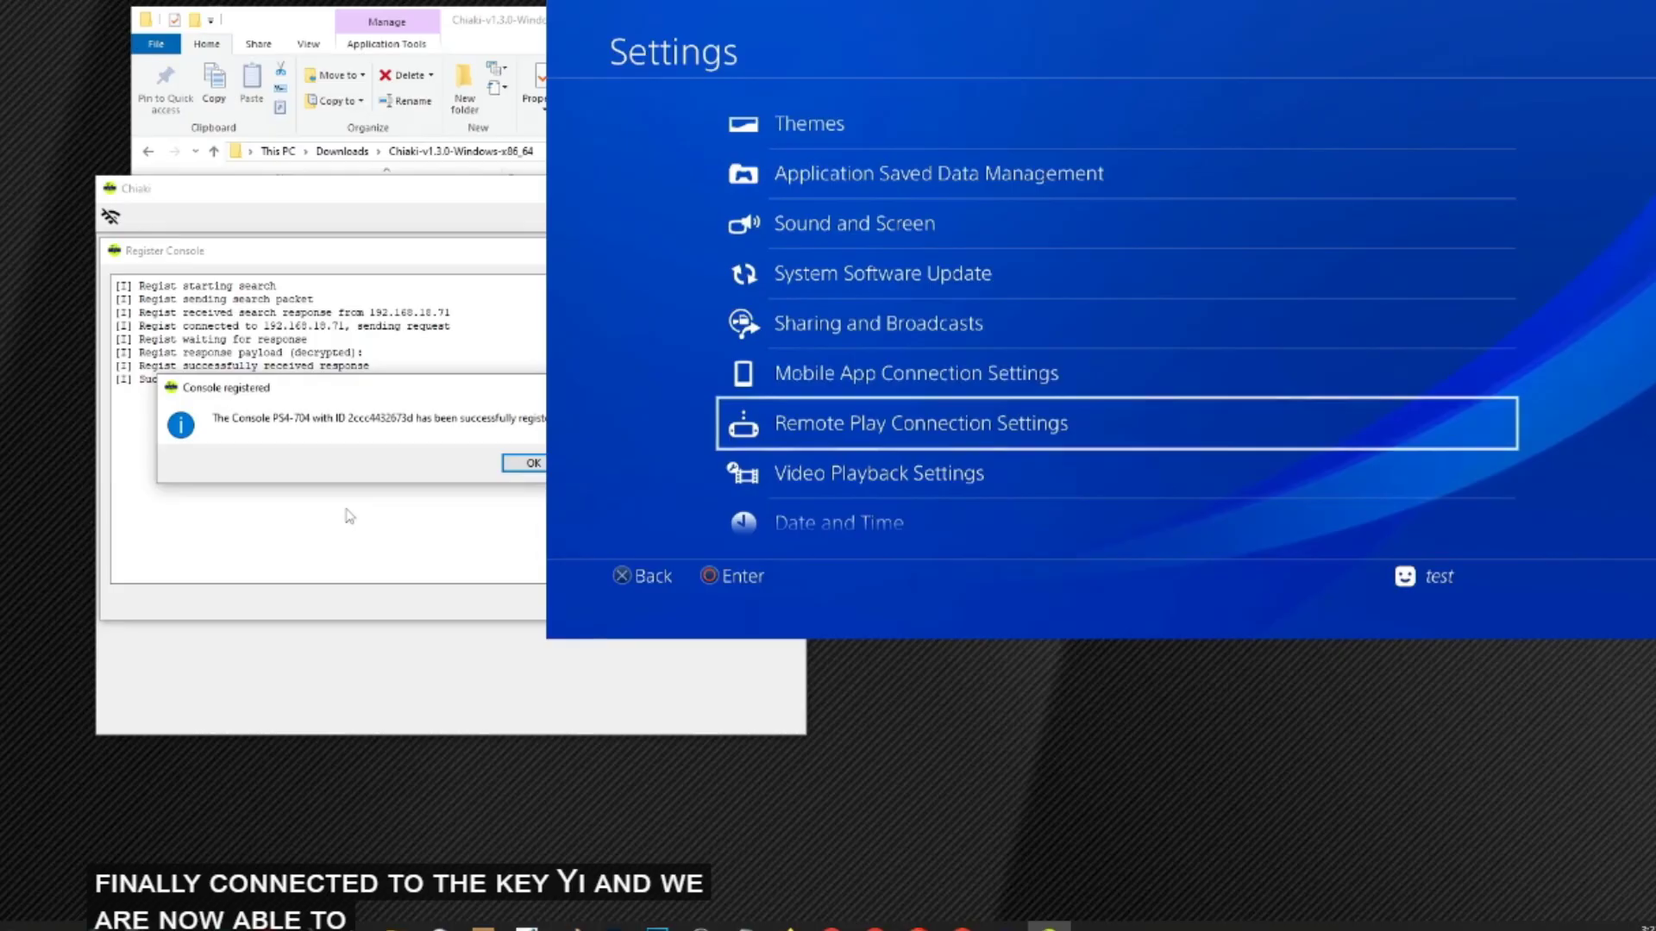
click(527, 463)
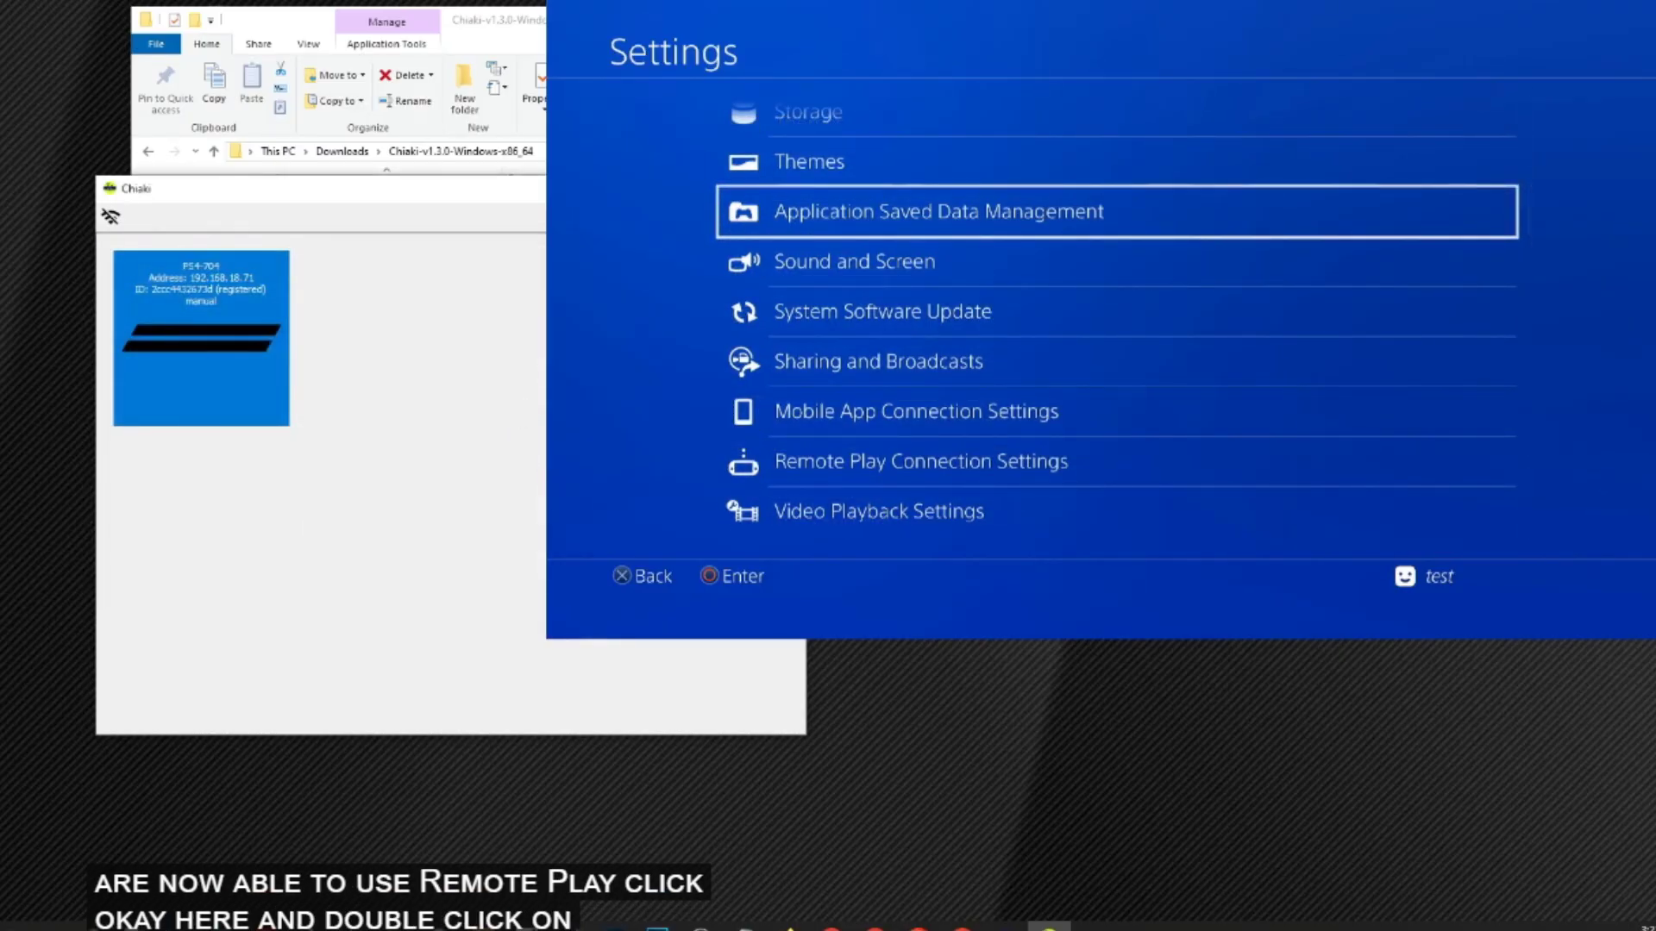
- Start the remote play stream of the registered PS4-704 console and maximize the stream window
double_click(232, 293)
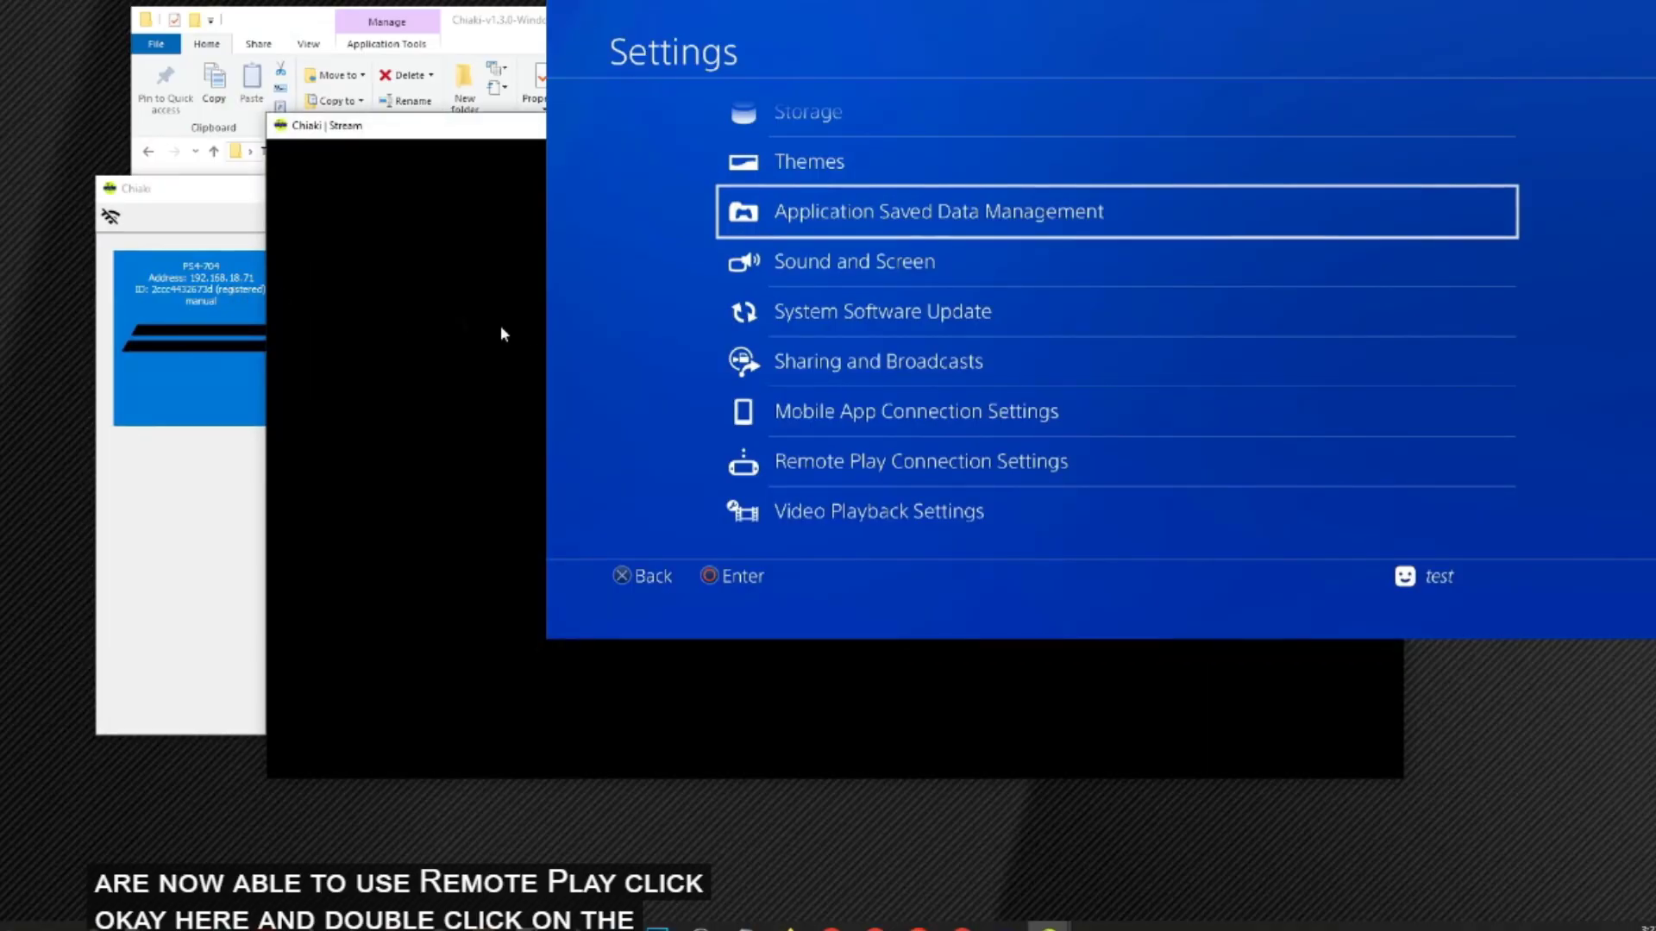
key(Down)
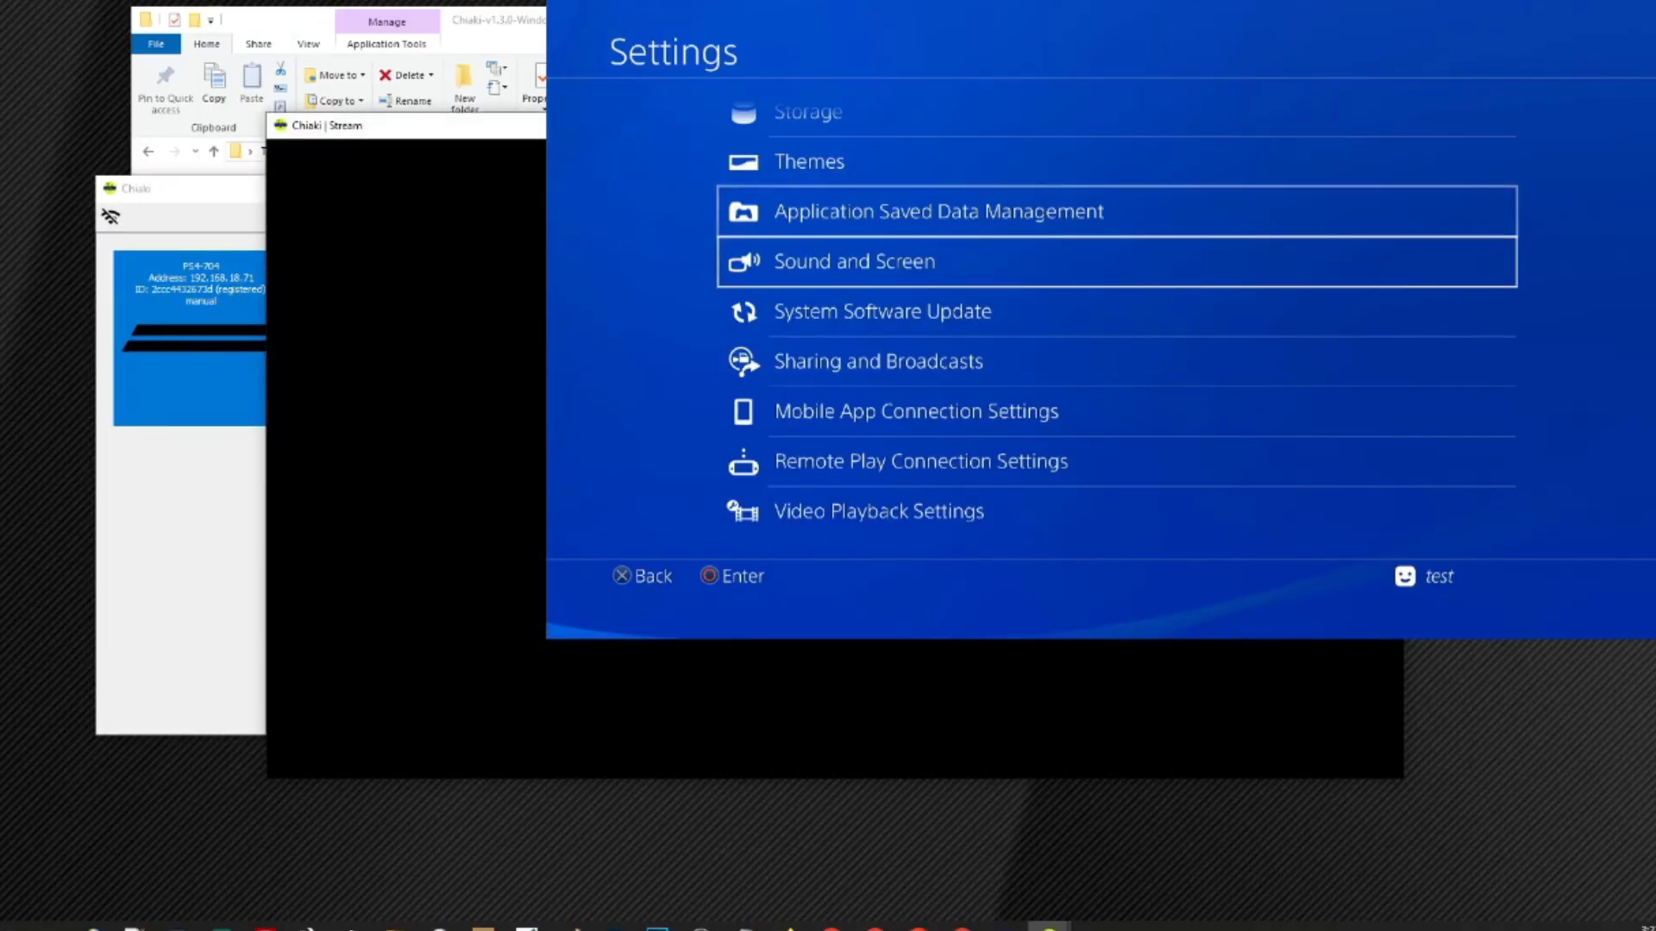
key(Up)
drag(713, 126, 671, 185)
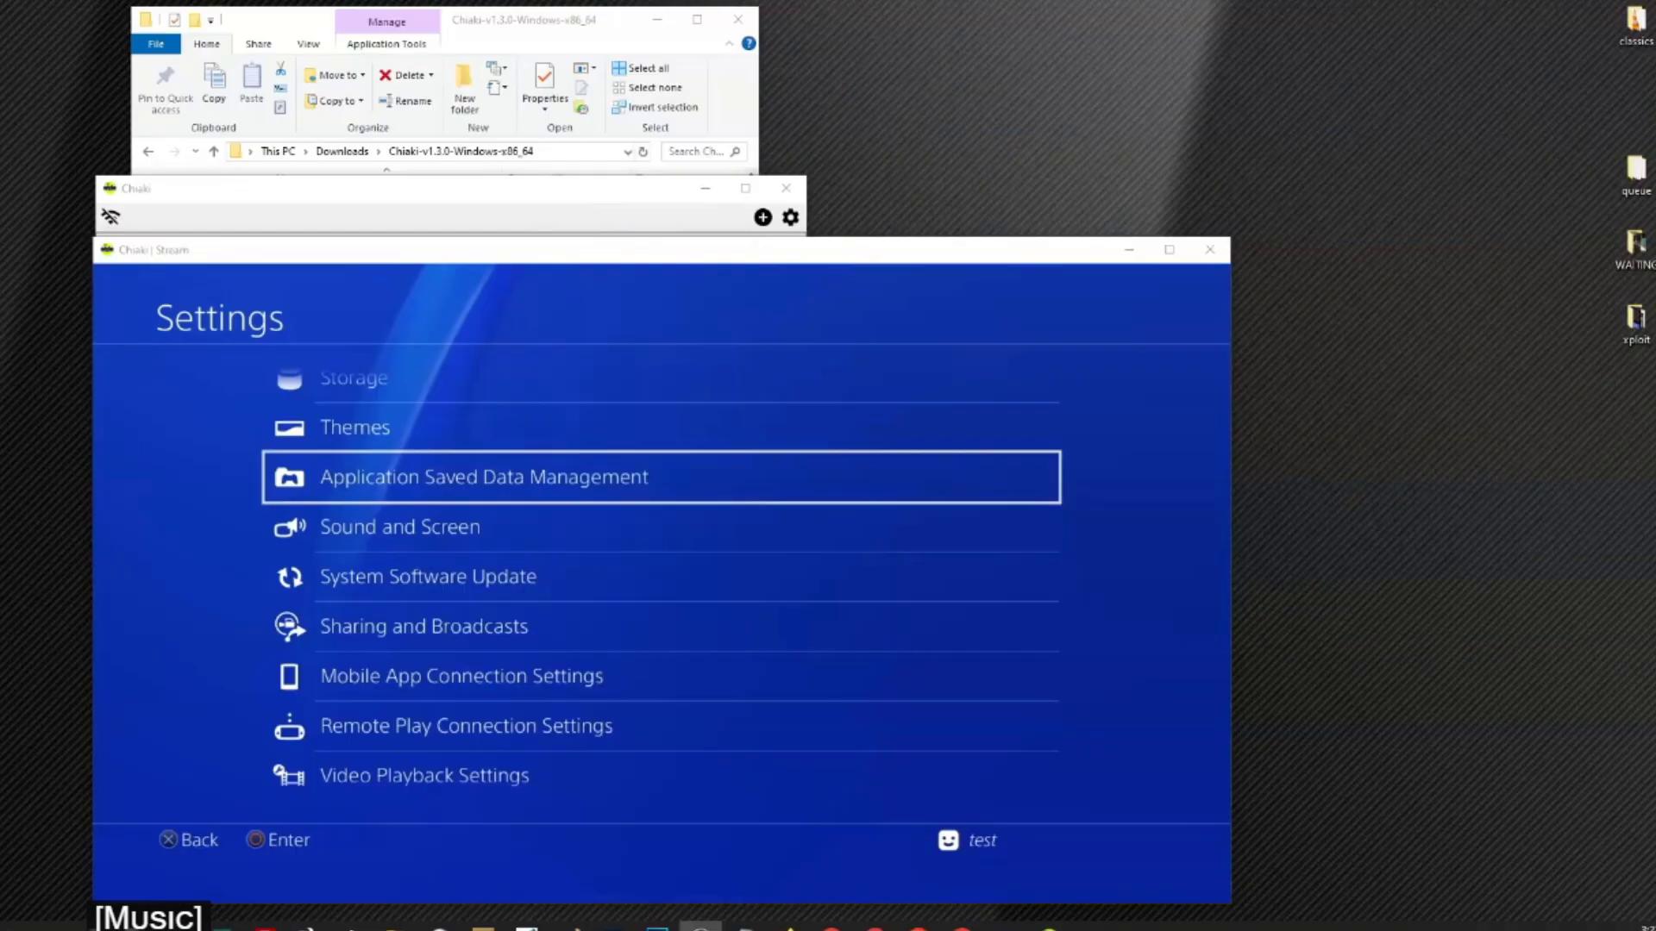
drag(603, 253, 788, 139)
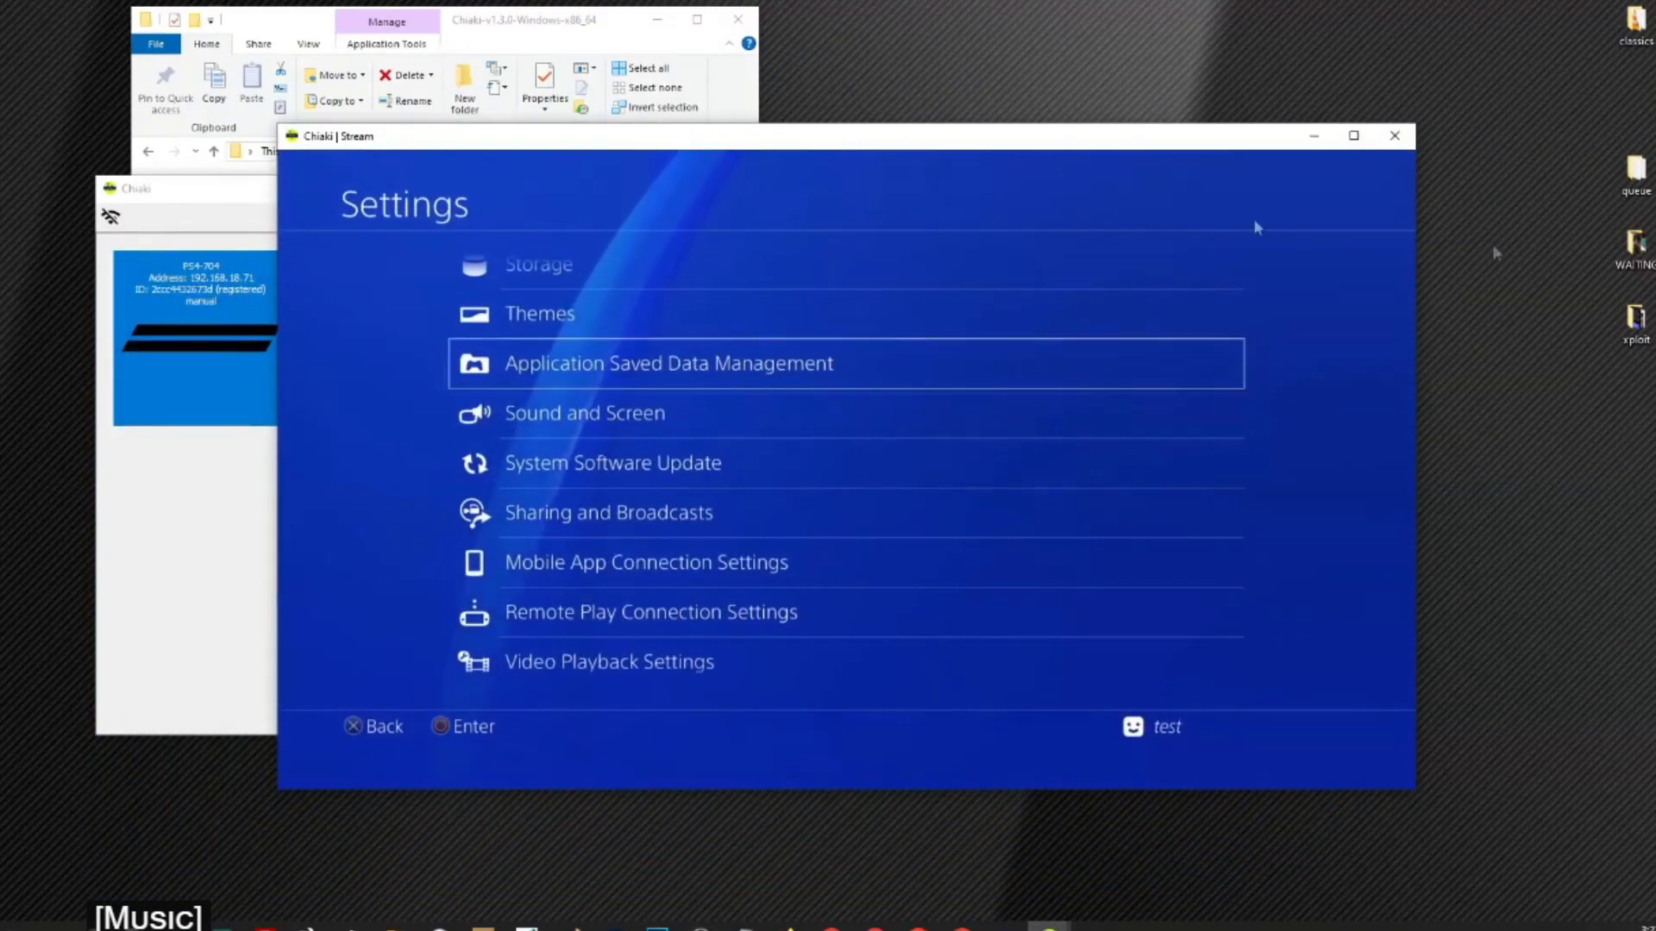
click(1353, 136)
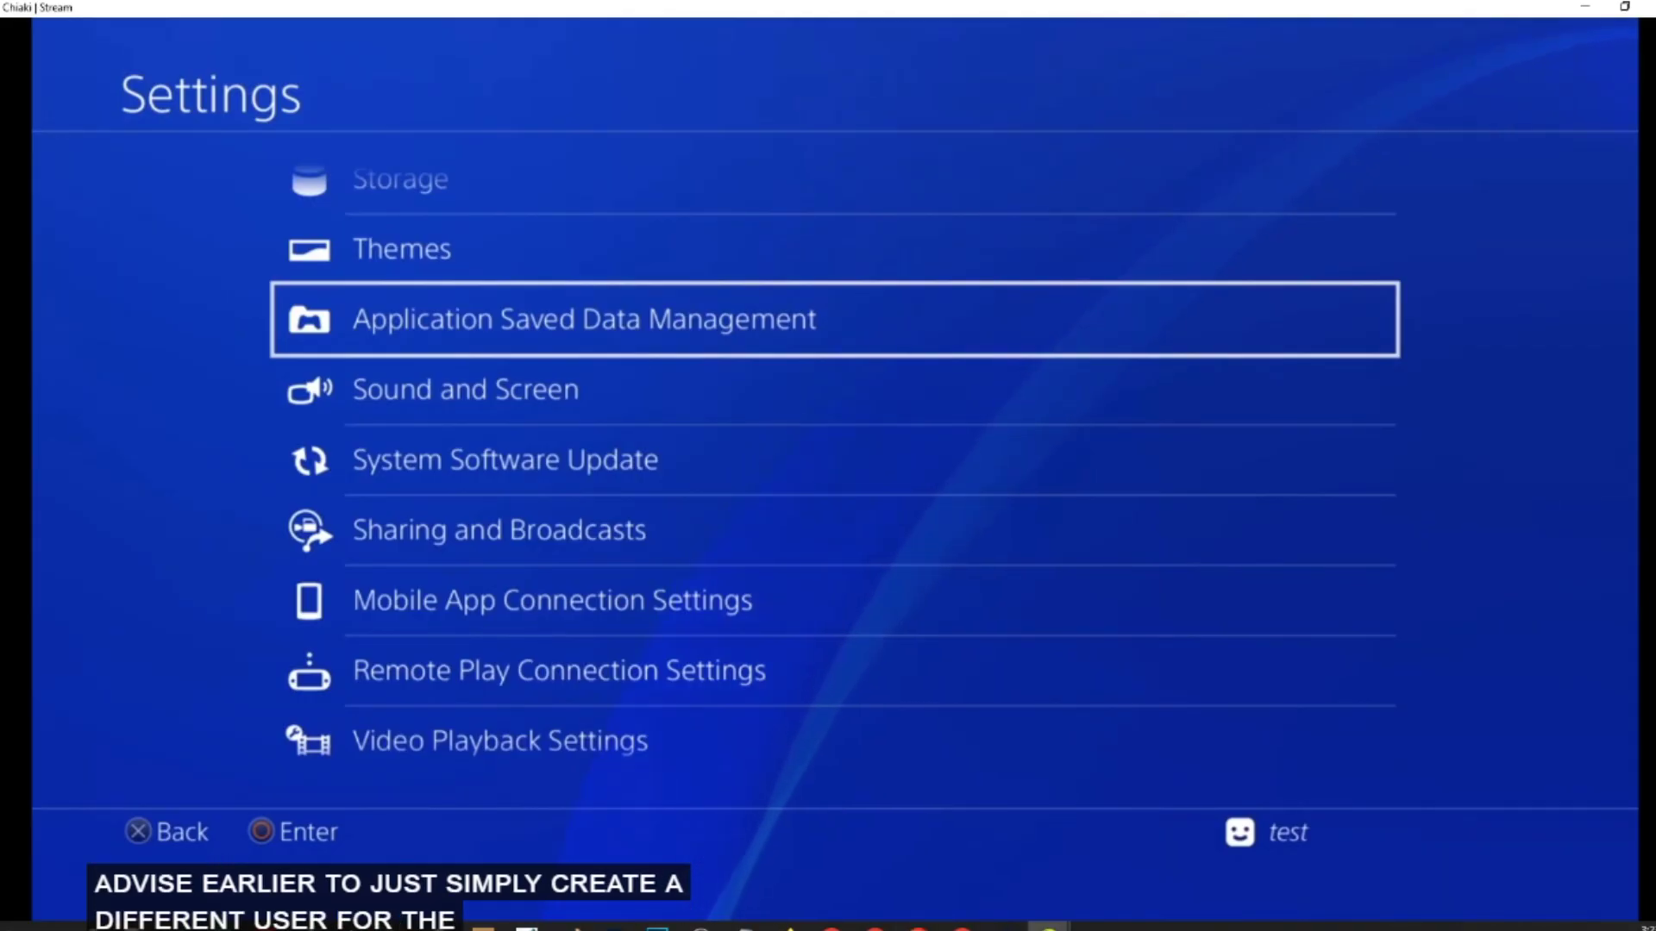
- Log in on the PS4 as the existing main user instead of test through the remote play stream
key(Up)
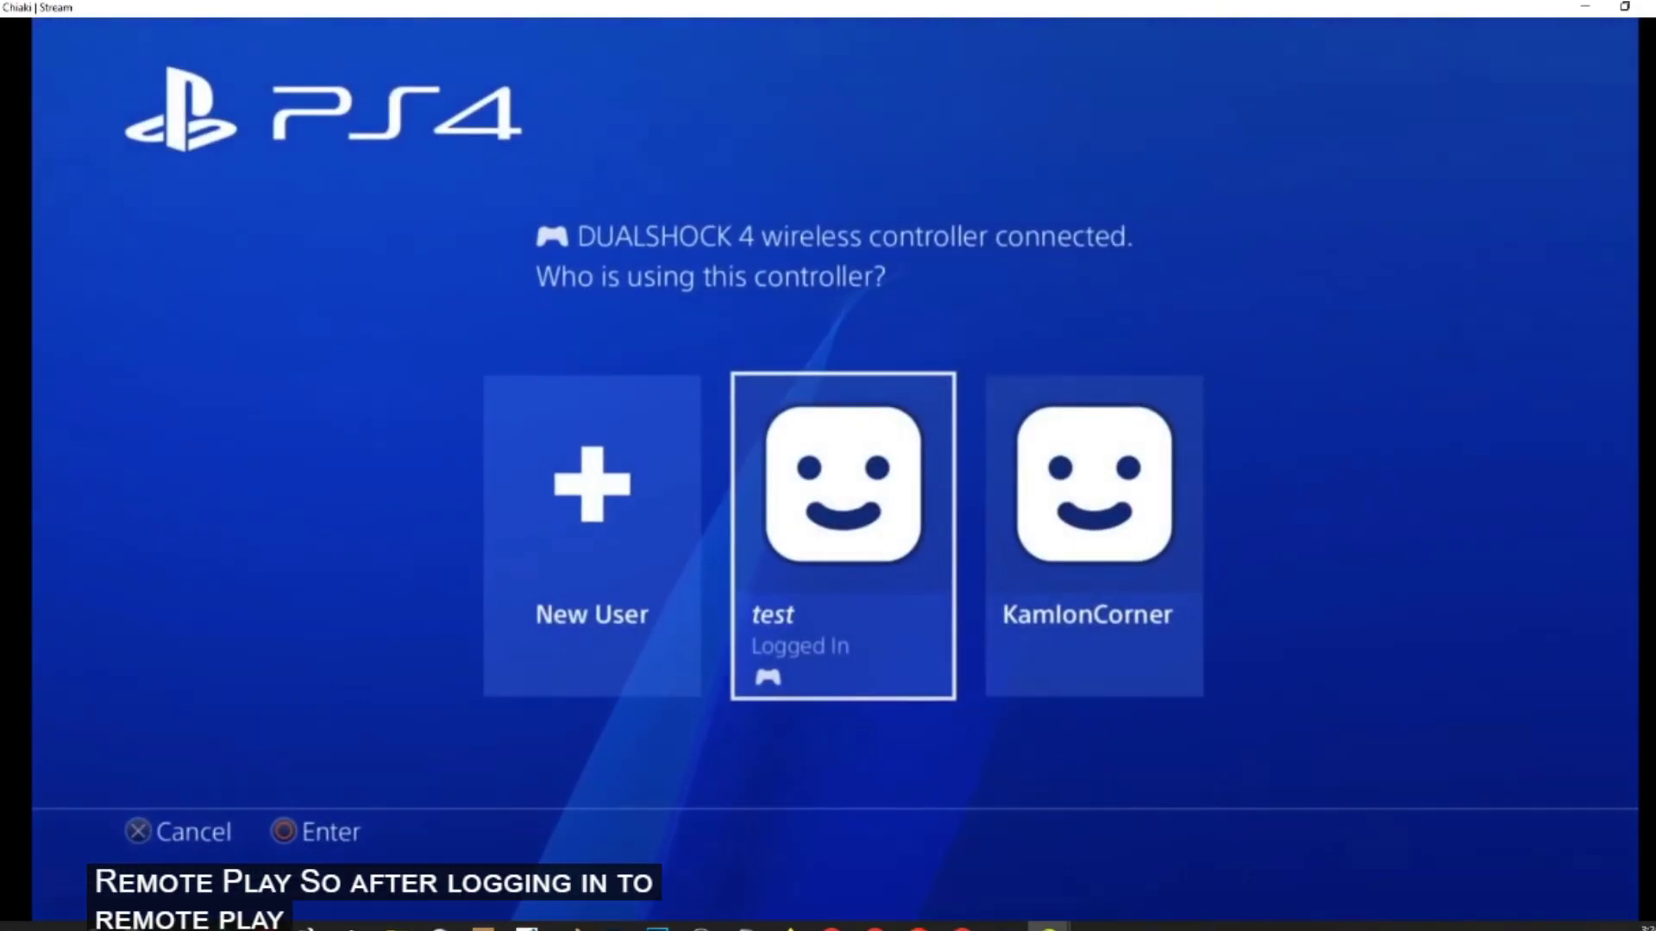
key(Right)
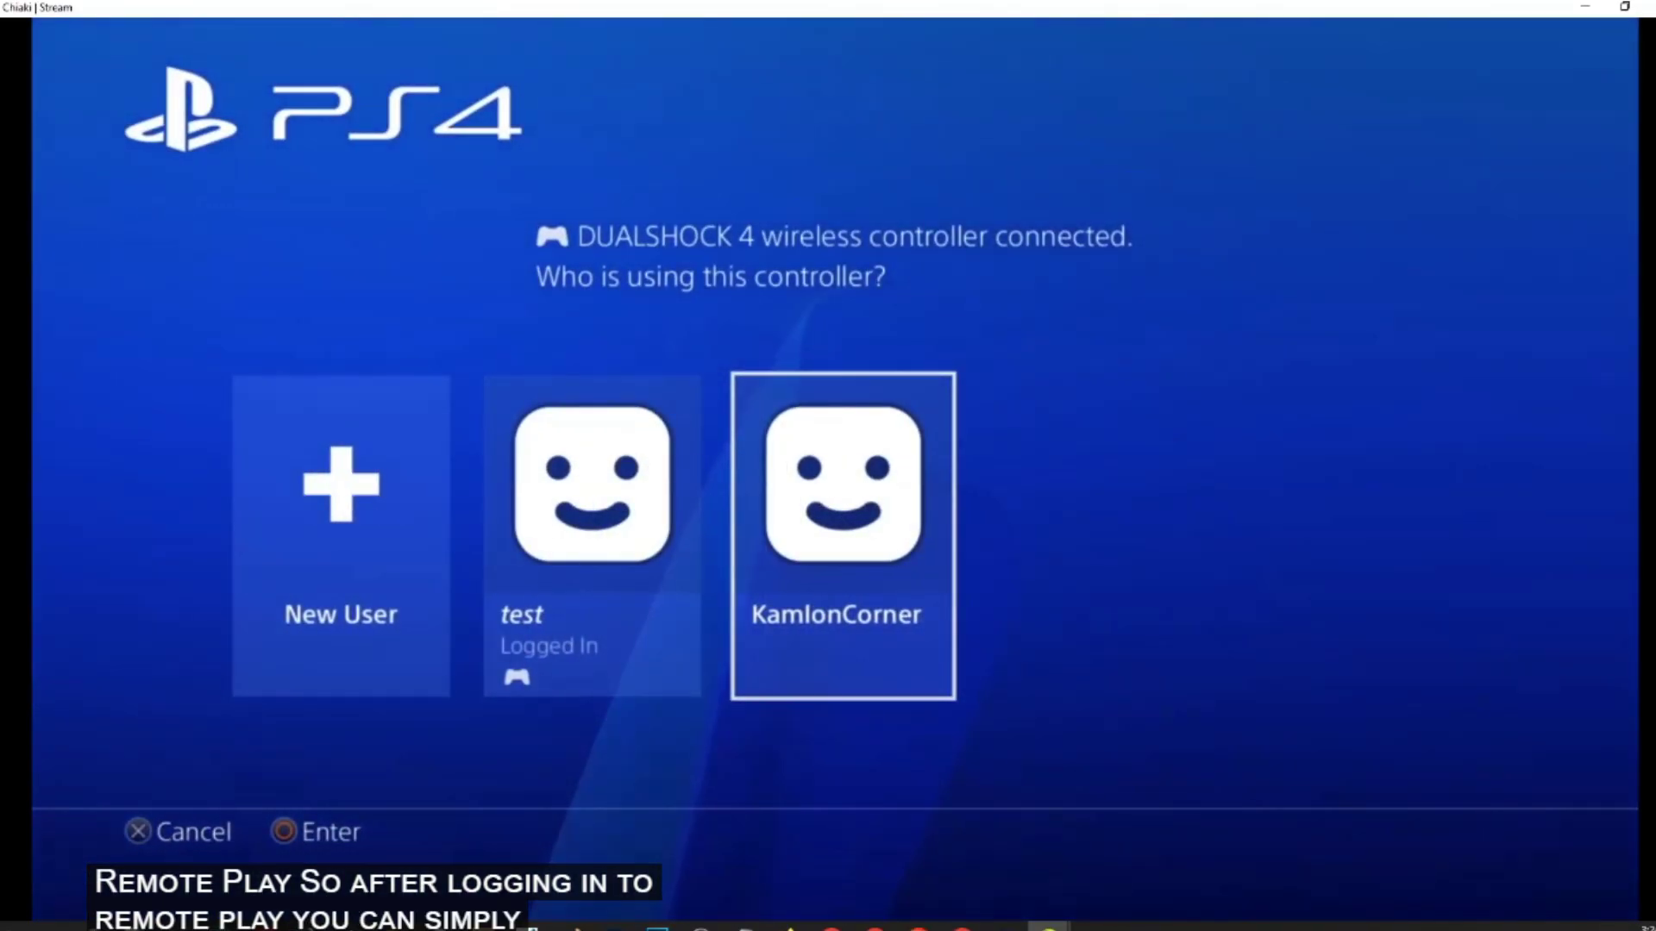
key(Return)
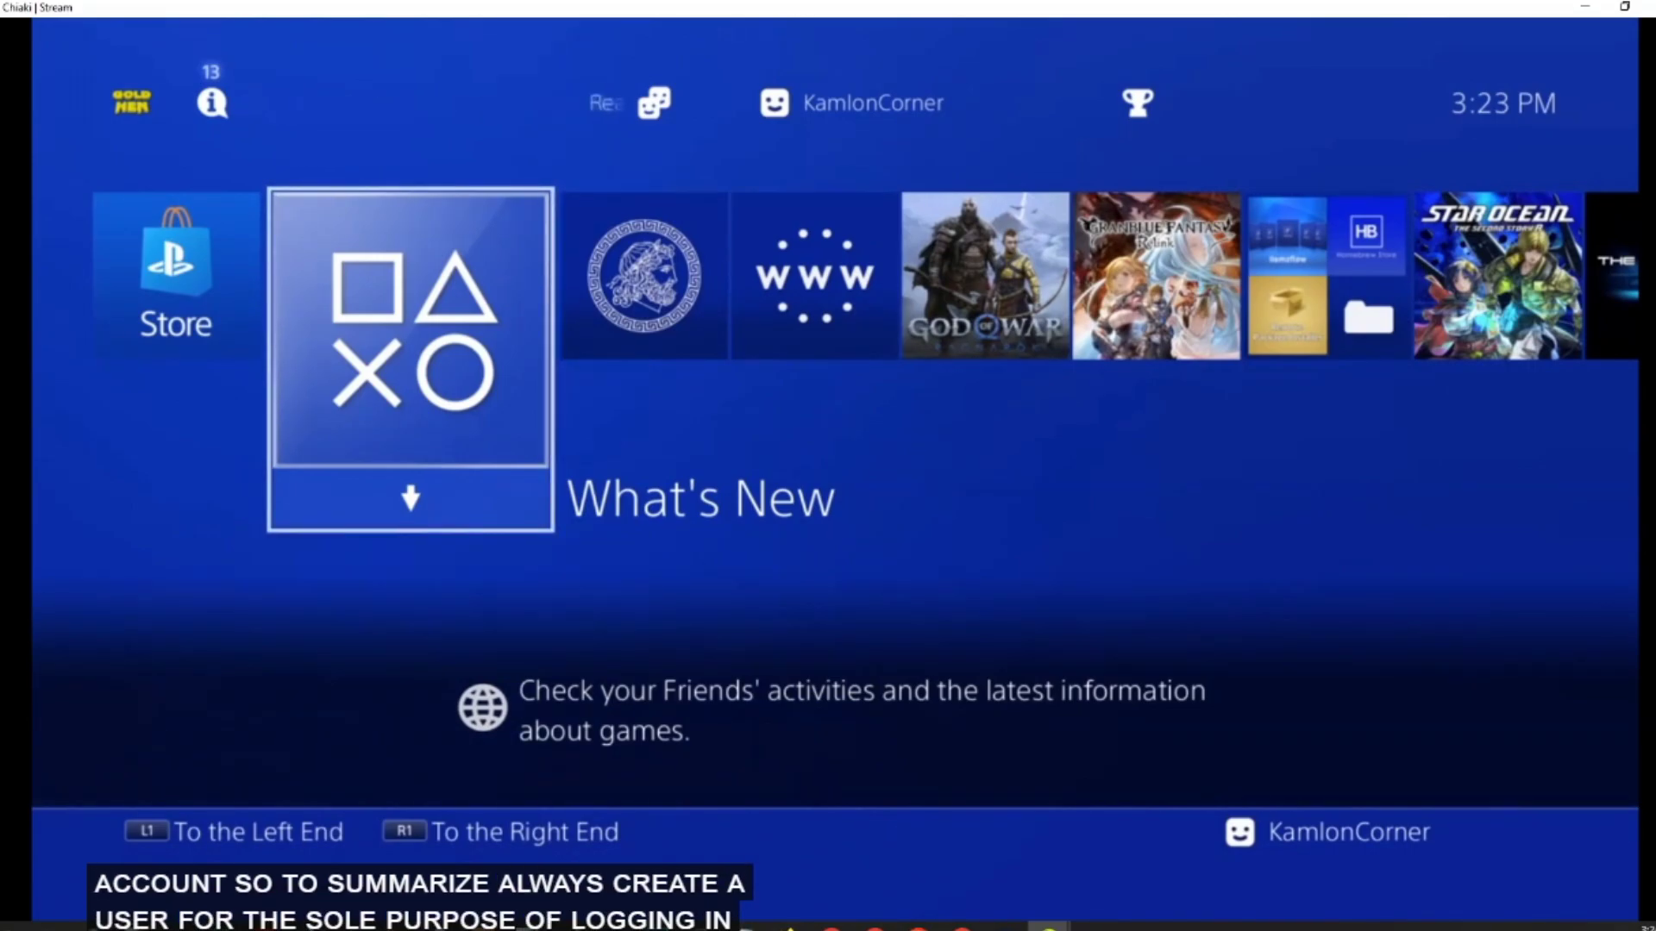
- Browse the games and applications on the PS4 home screen through the remote play stream
key(Right)
key(Right)
key(Right)
key(Right)
key(Right)
key(Right)
key(Right)
key(Right)
key(Right)
key(Right)
key(Right)
key(Right)
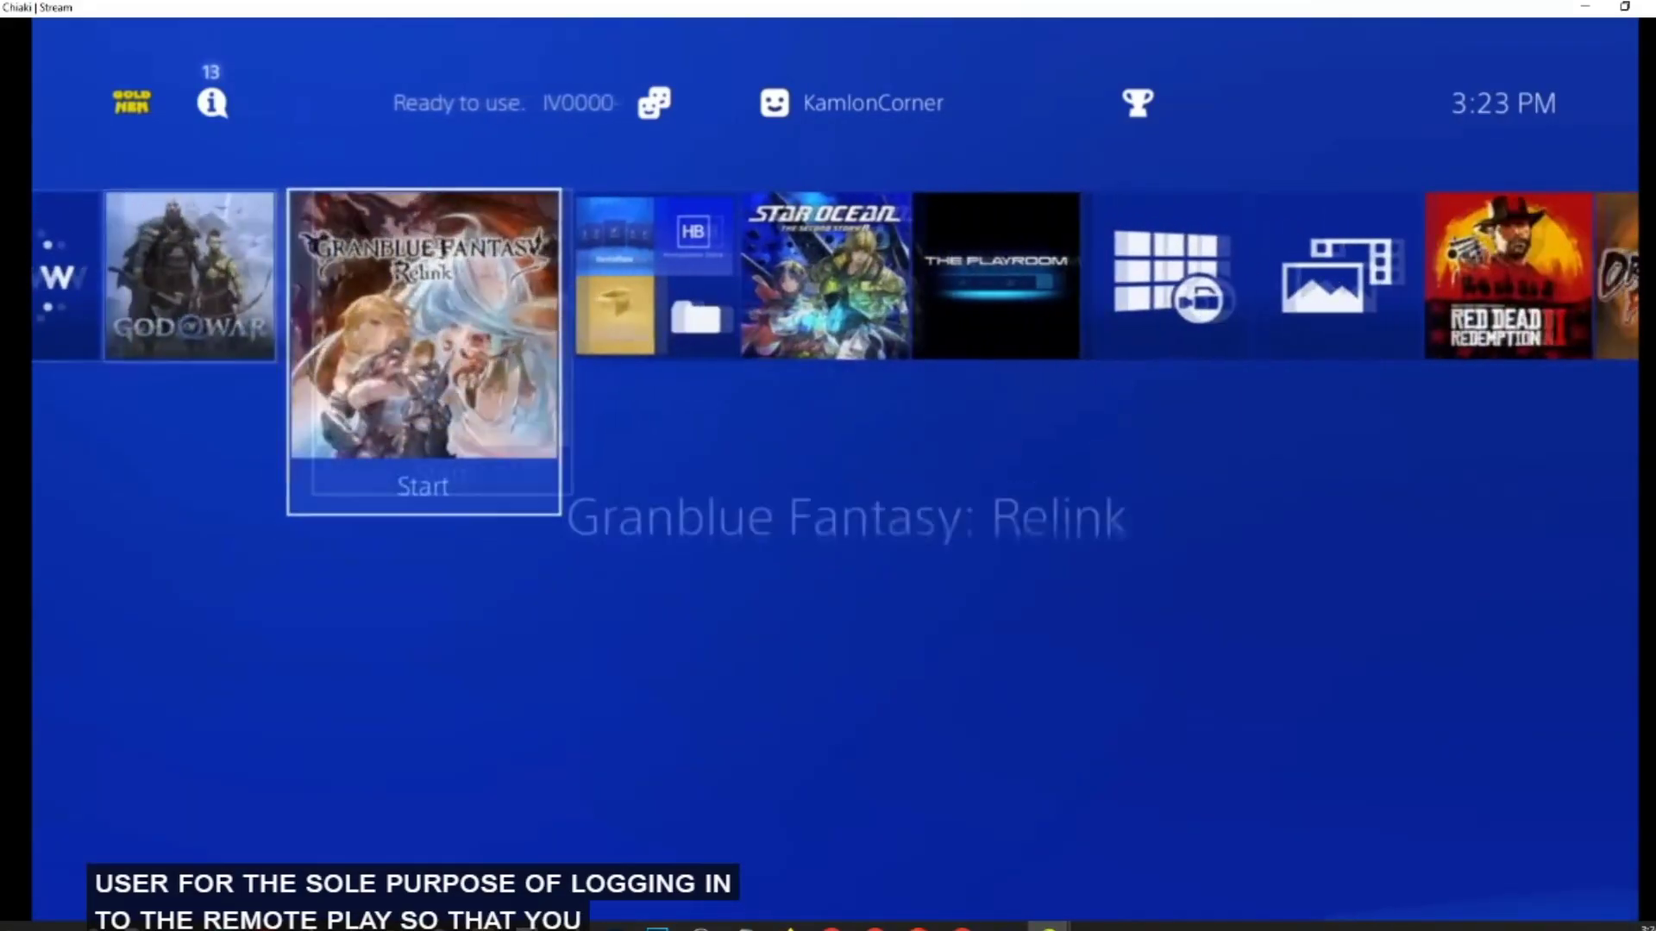
key(Left)
key(Left)
key(Left)
key(Left)
key(Left)
key(Left)
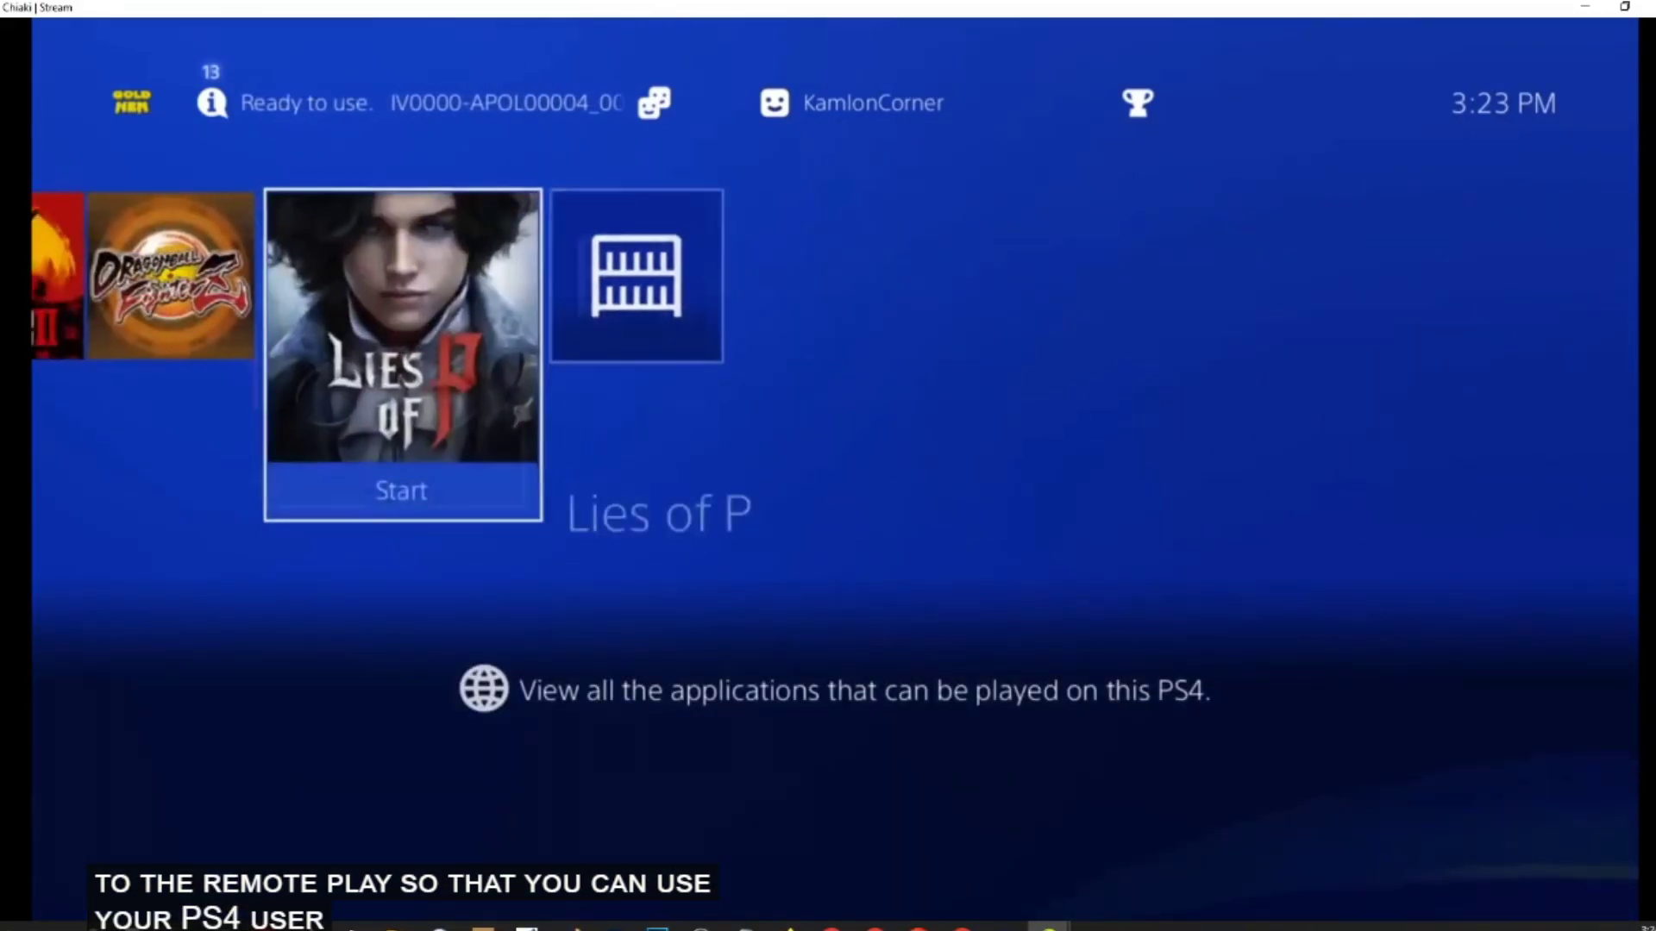
key(Left)
key(Left)
key(Left)
key(Left)
key(Left)
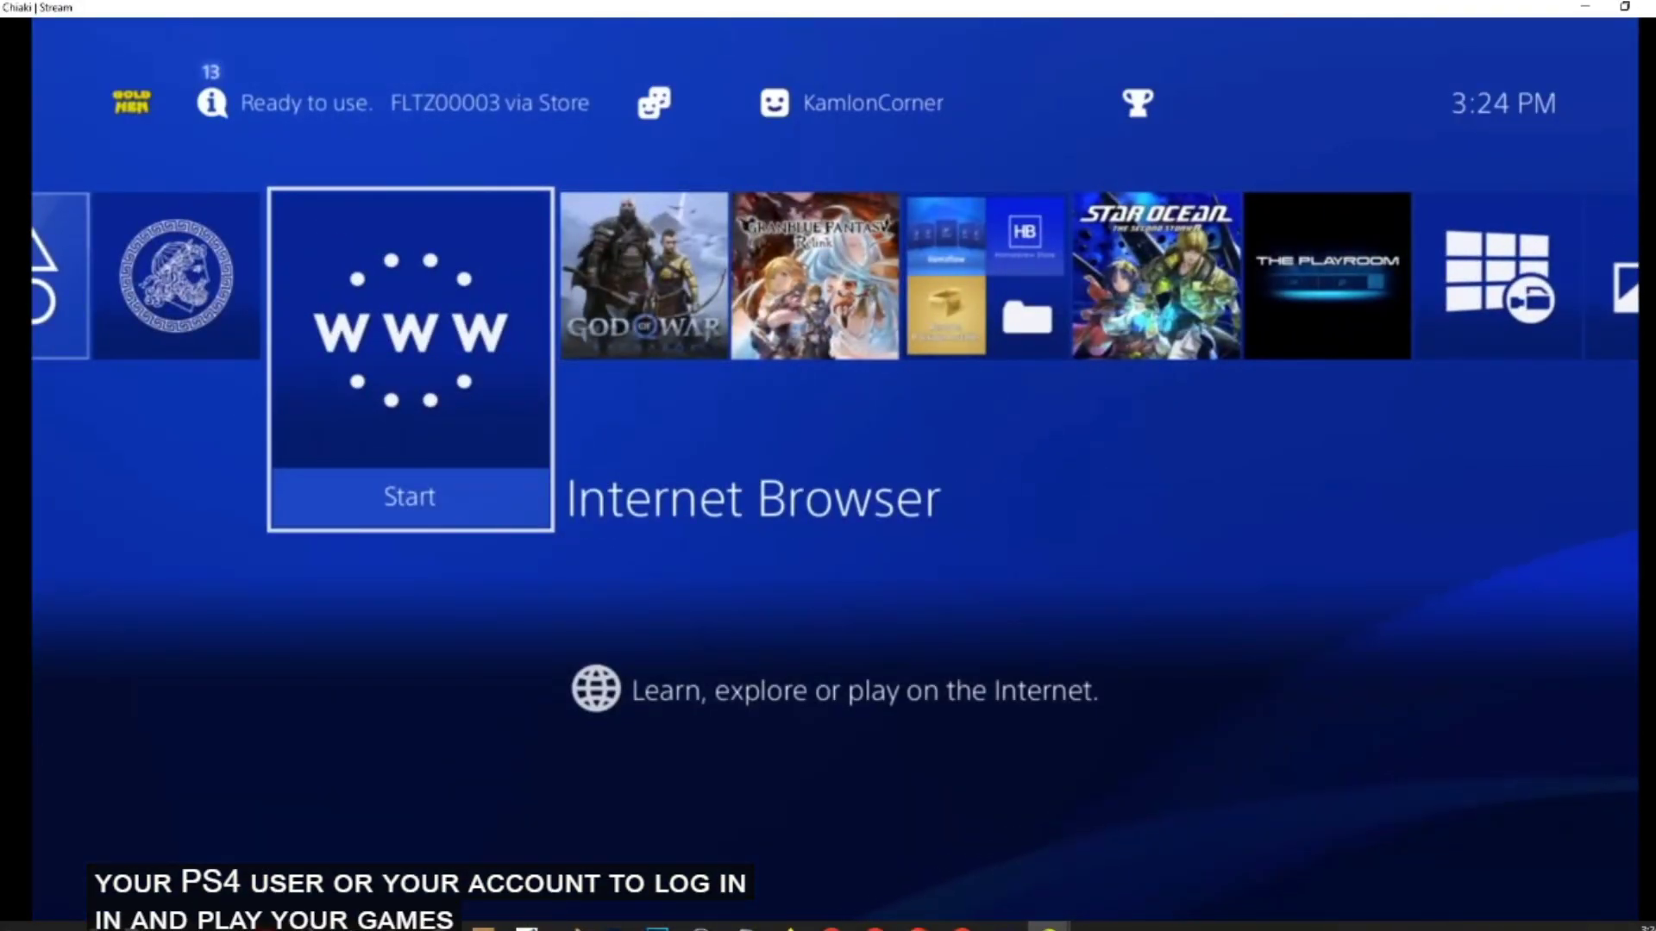
key(Right)
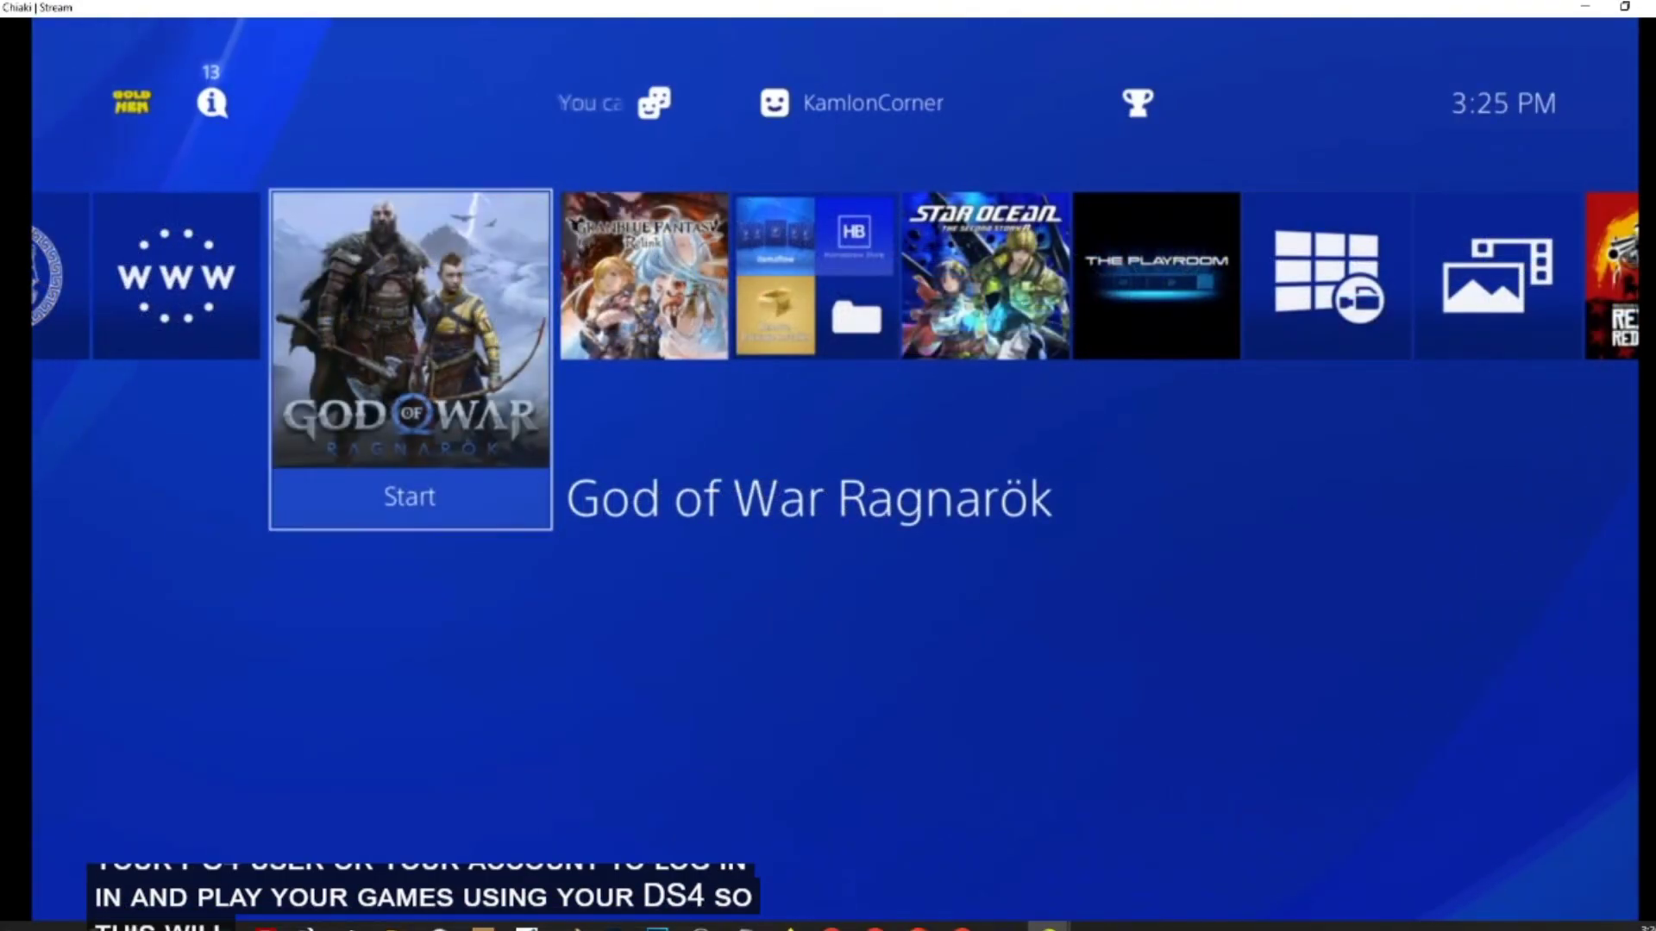